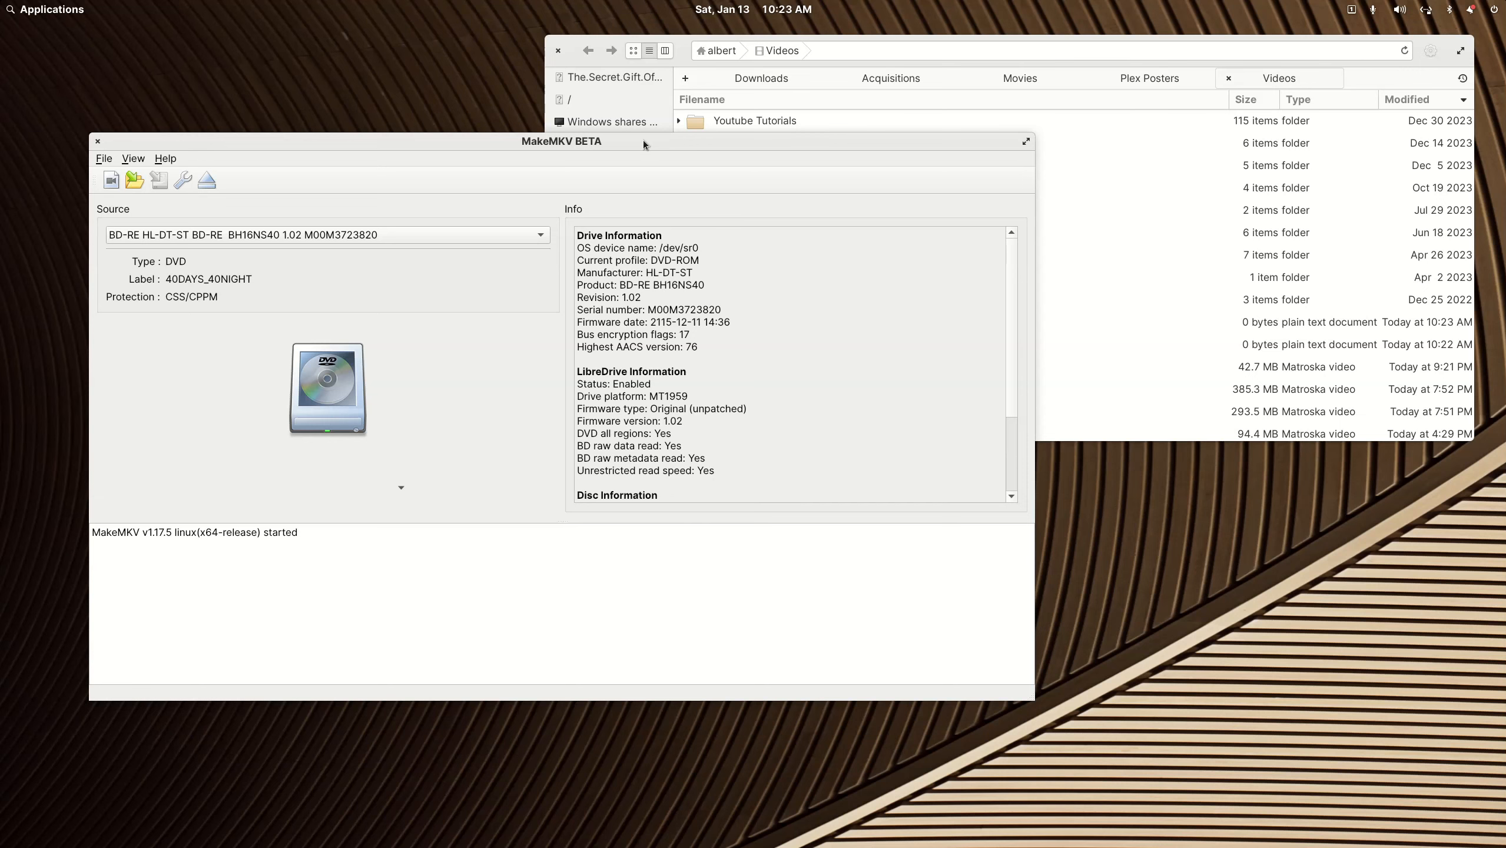
- Scan the 40DAYS_40NIGHT DVD and expand the tracks of the 2-chapter title and the 20-chapter angle 1 title
left_click_drag(643, 144, 655, 122)
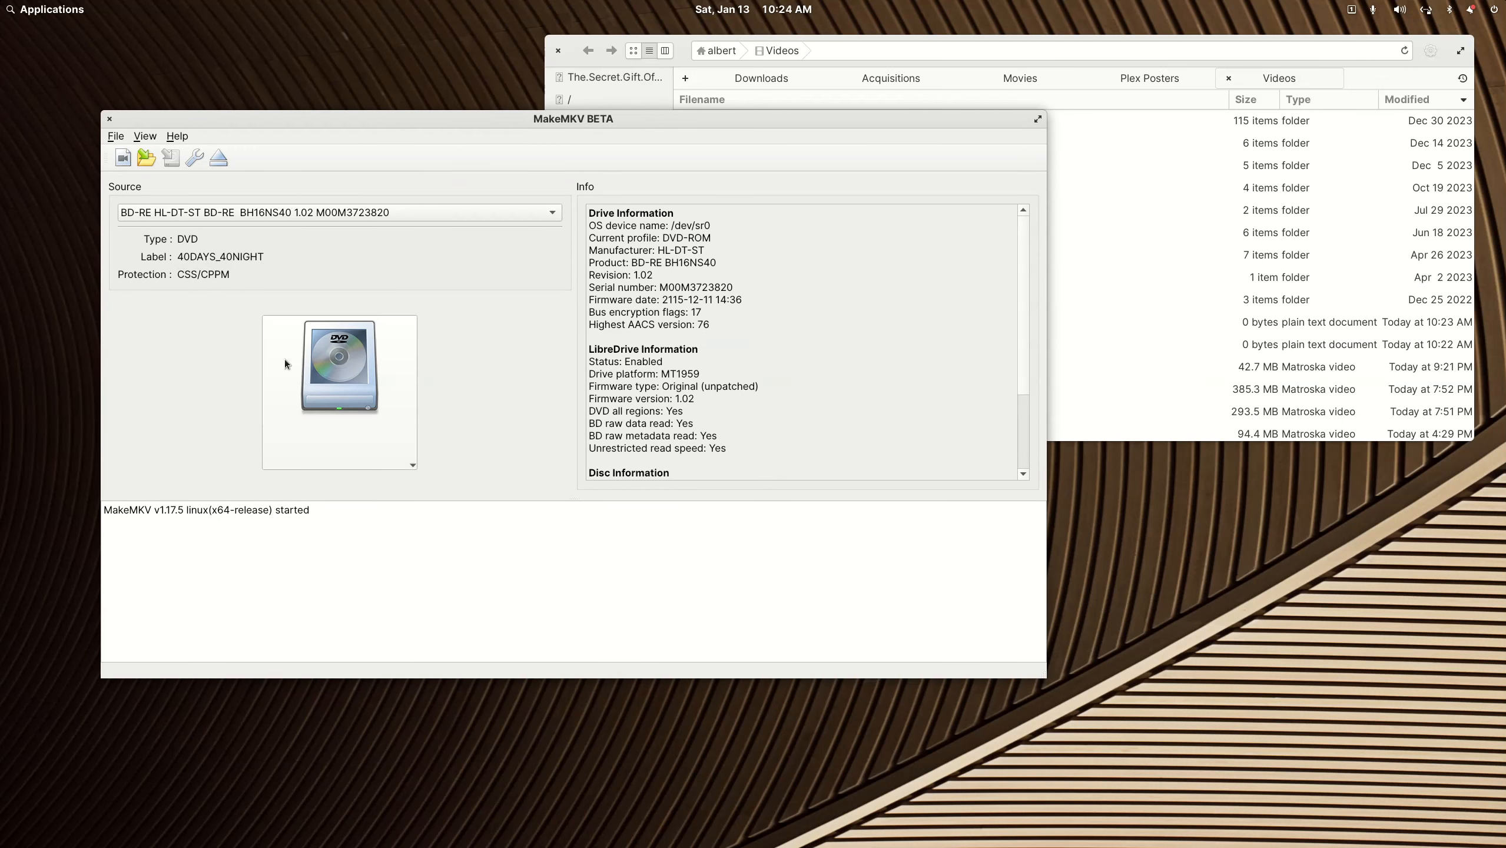
left_click(340, 381)
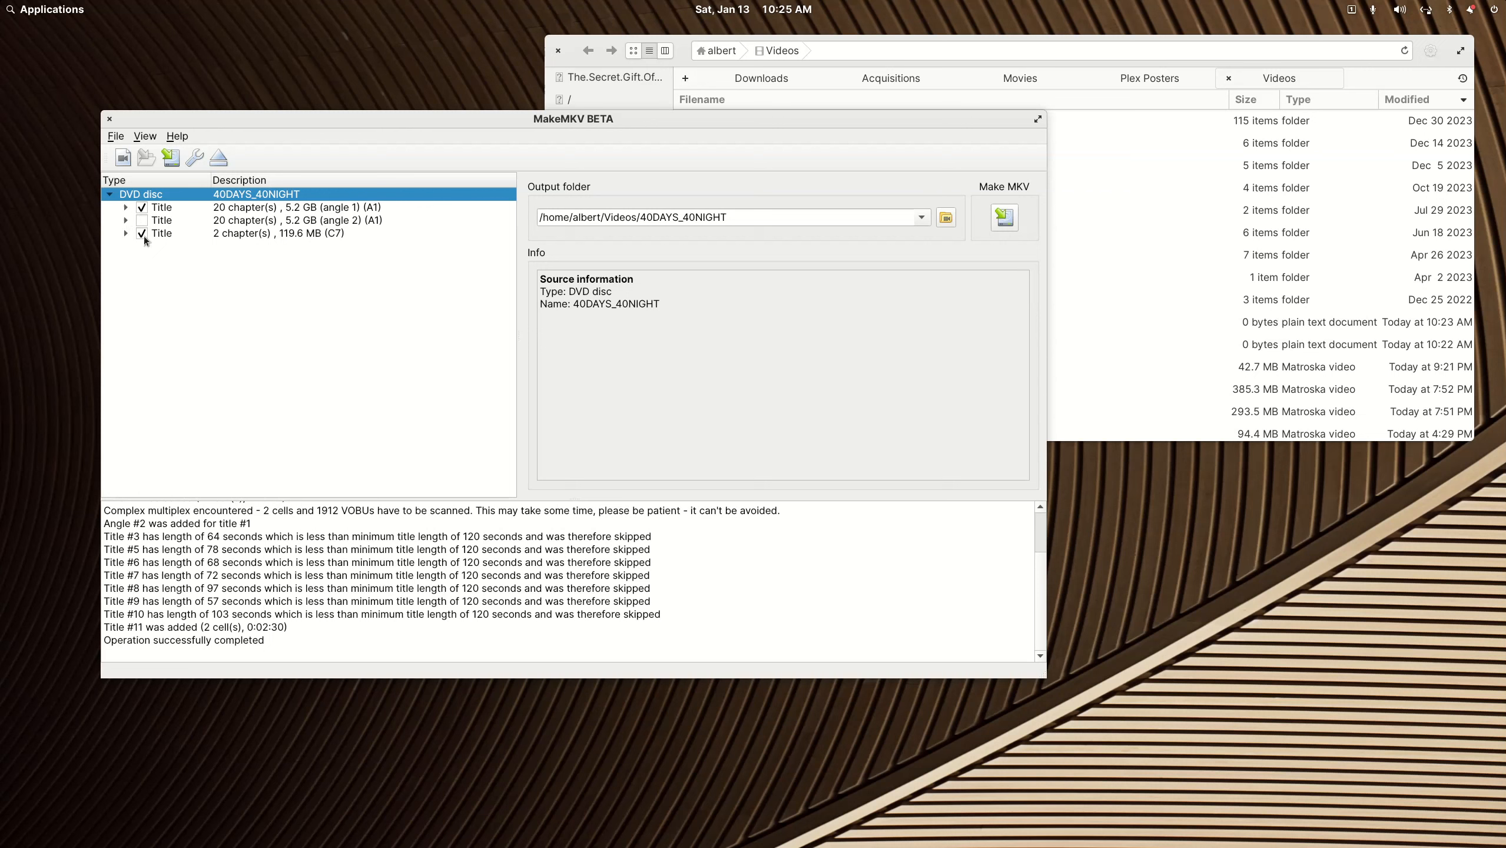
left_click(126, 234)
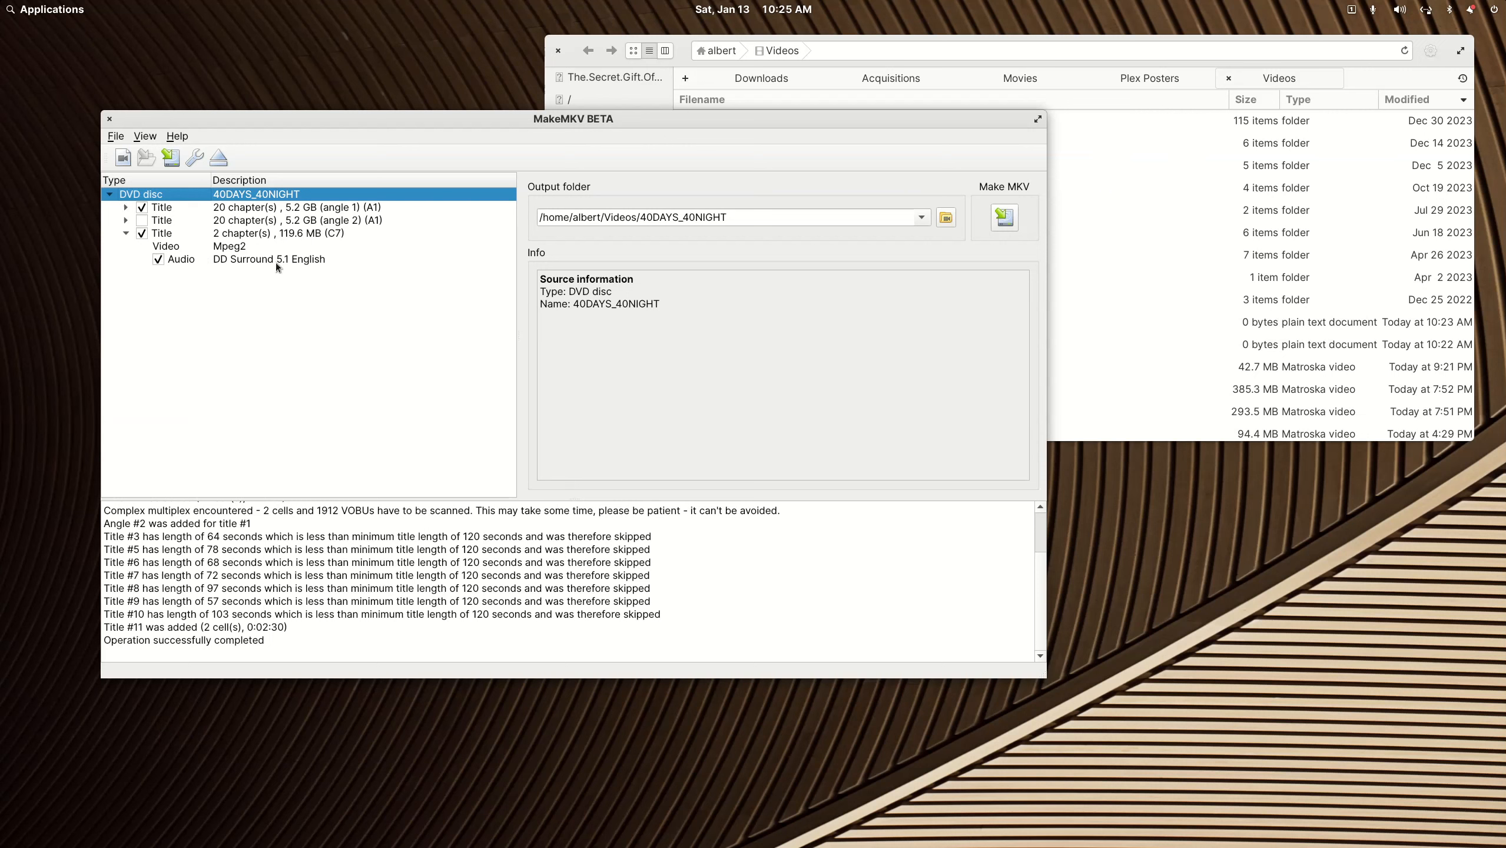
left_click(277, 234)
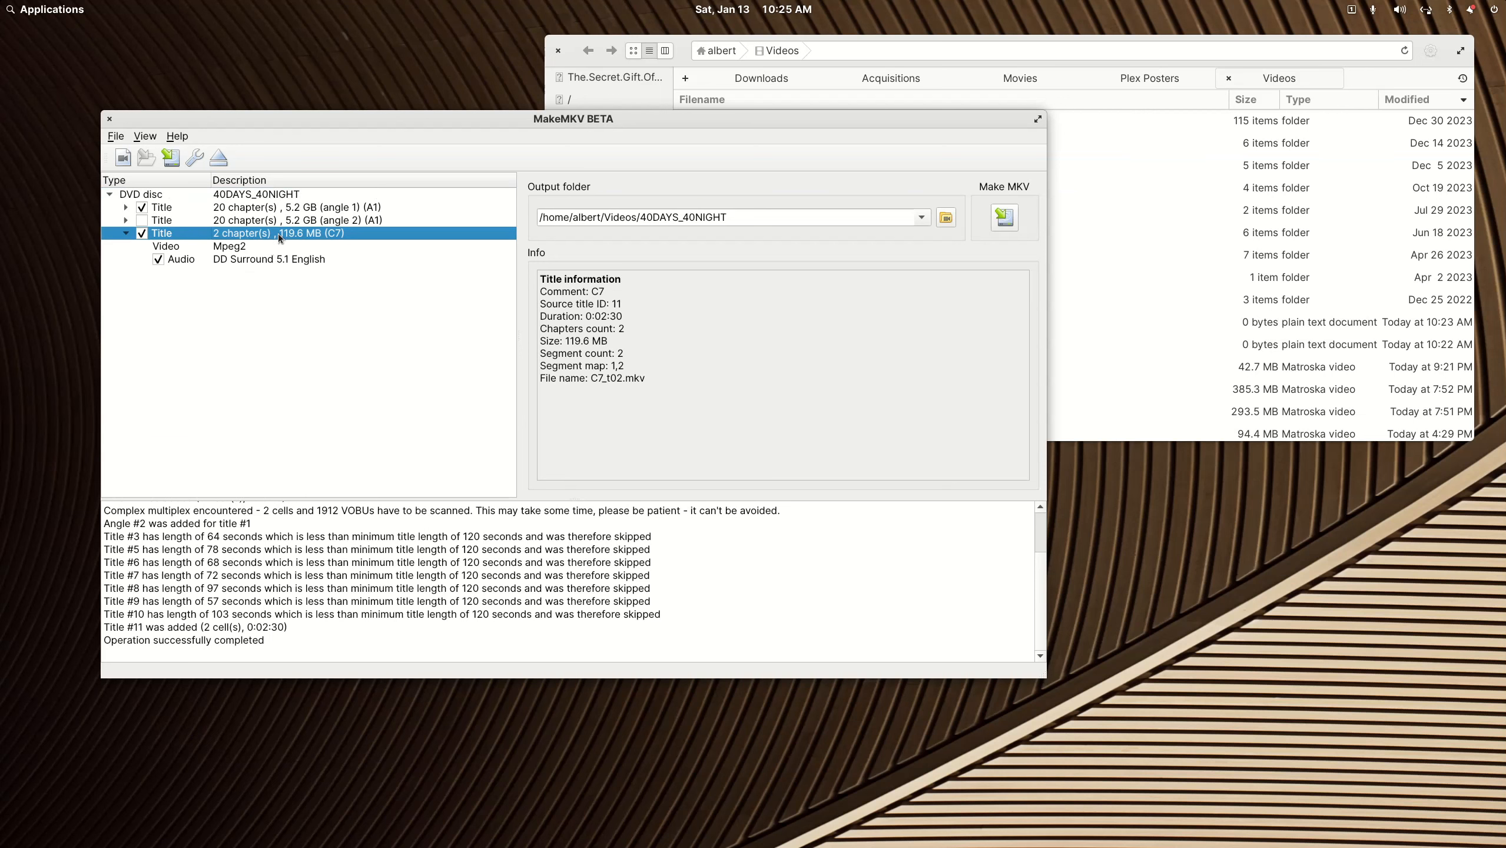
left_click(125, 207)
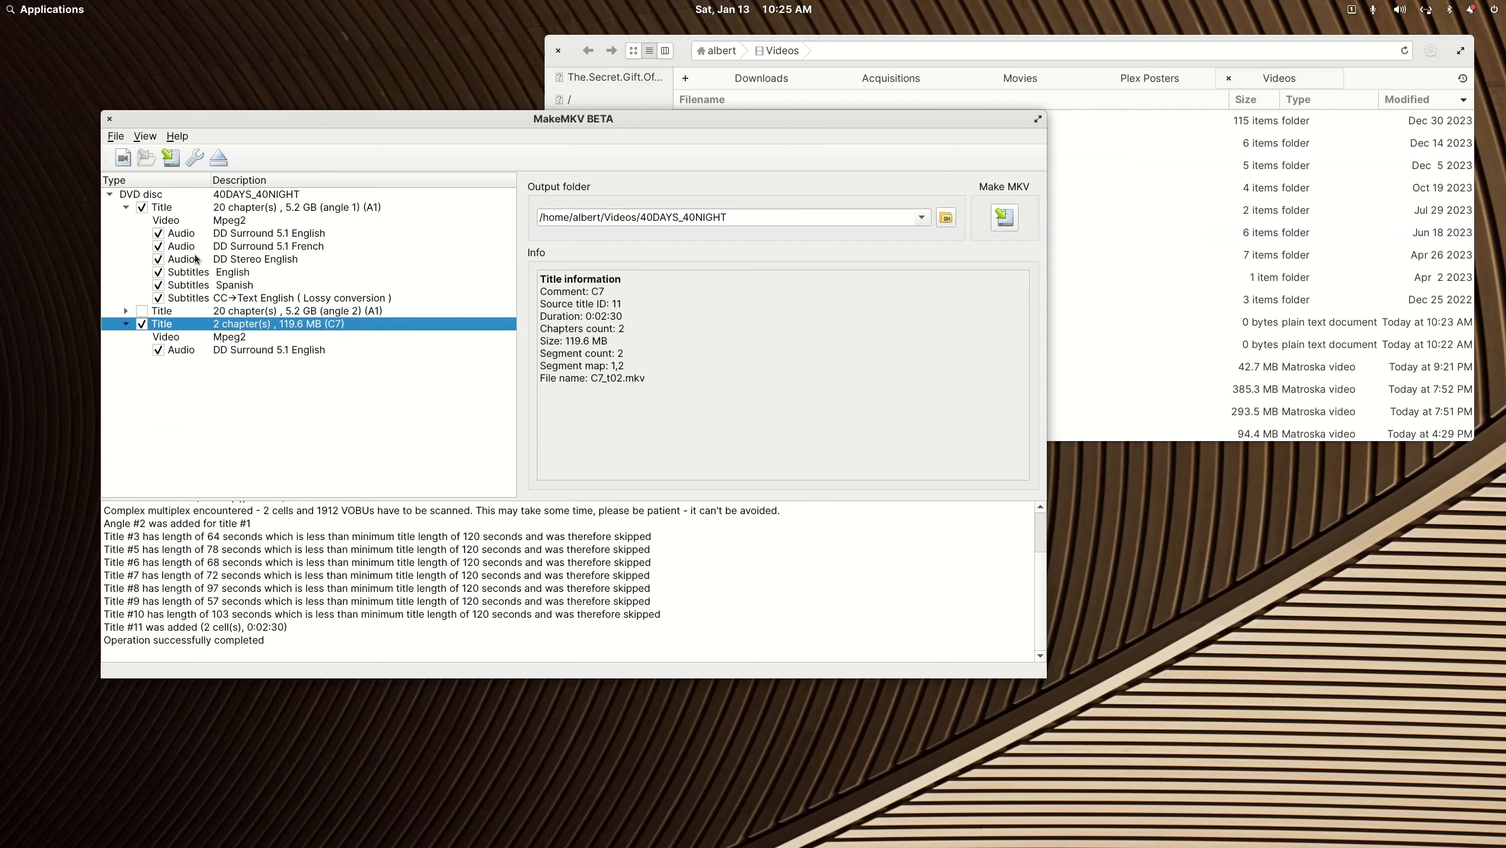
- Exclude the French audio and CC→Text English subtitles from the angle 1 title, then save the selected titles as MKV in a new 40DAYS_40NIGHT folder
left_click(158, 246)
left_click(1005, 222)
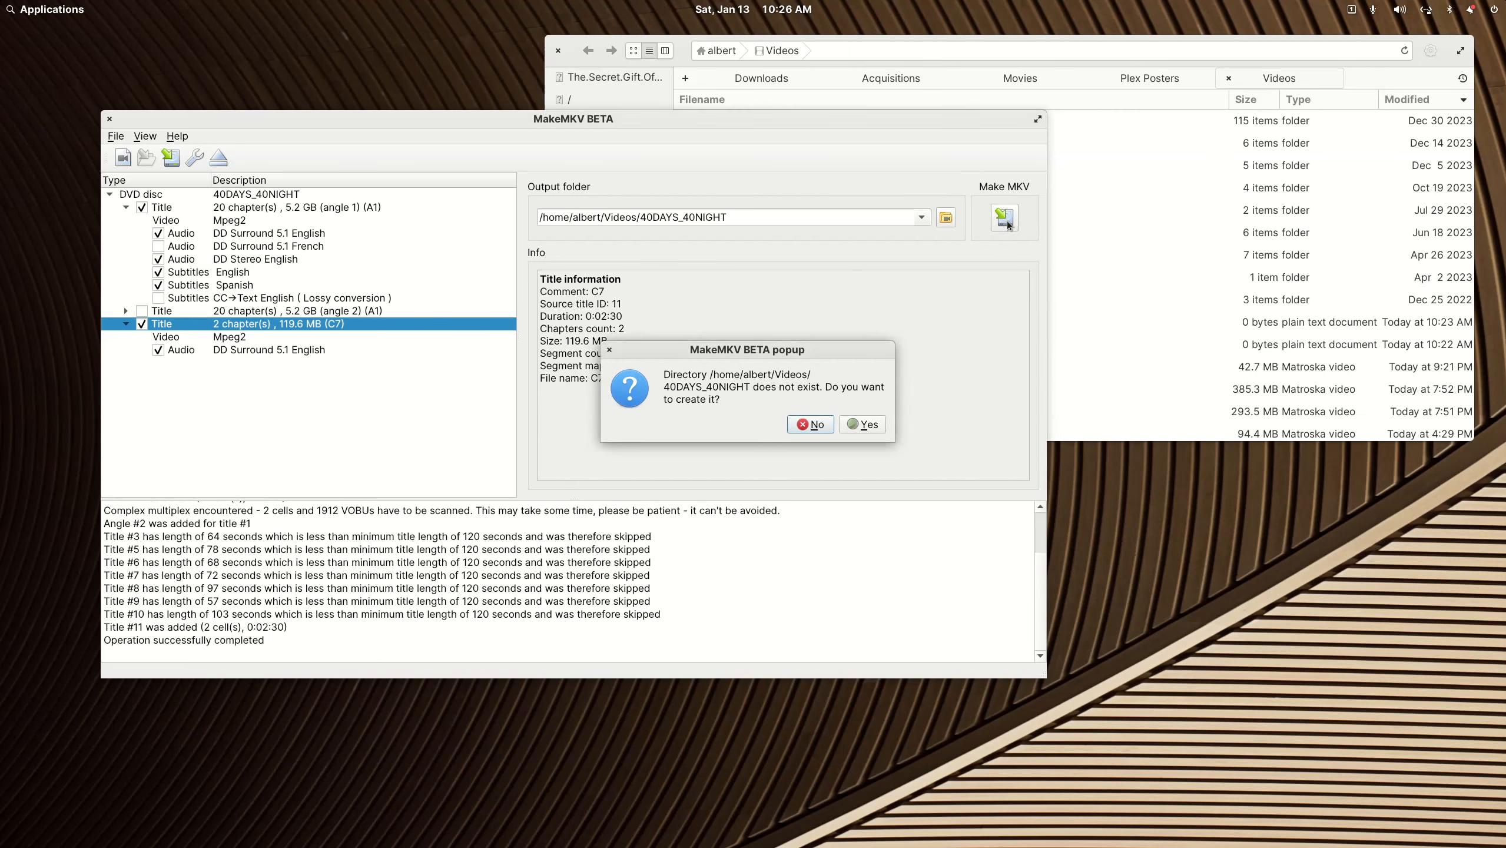
left_click(864, 426)
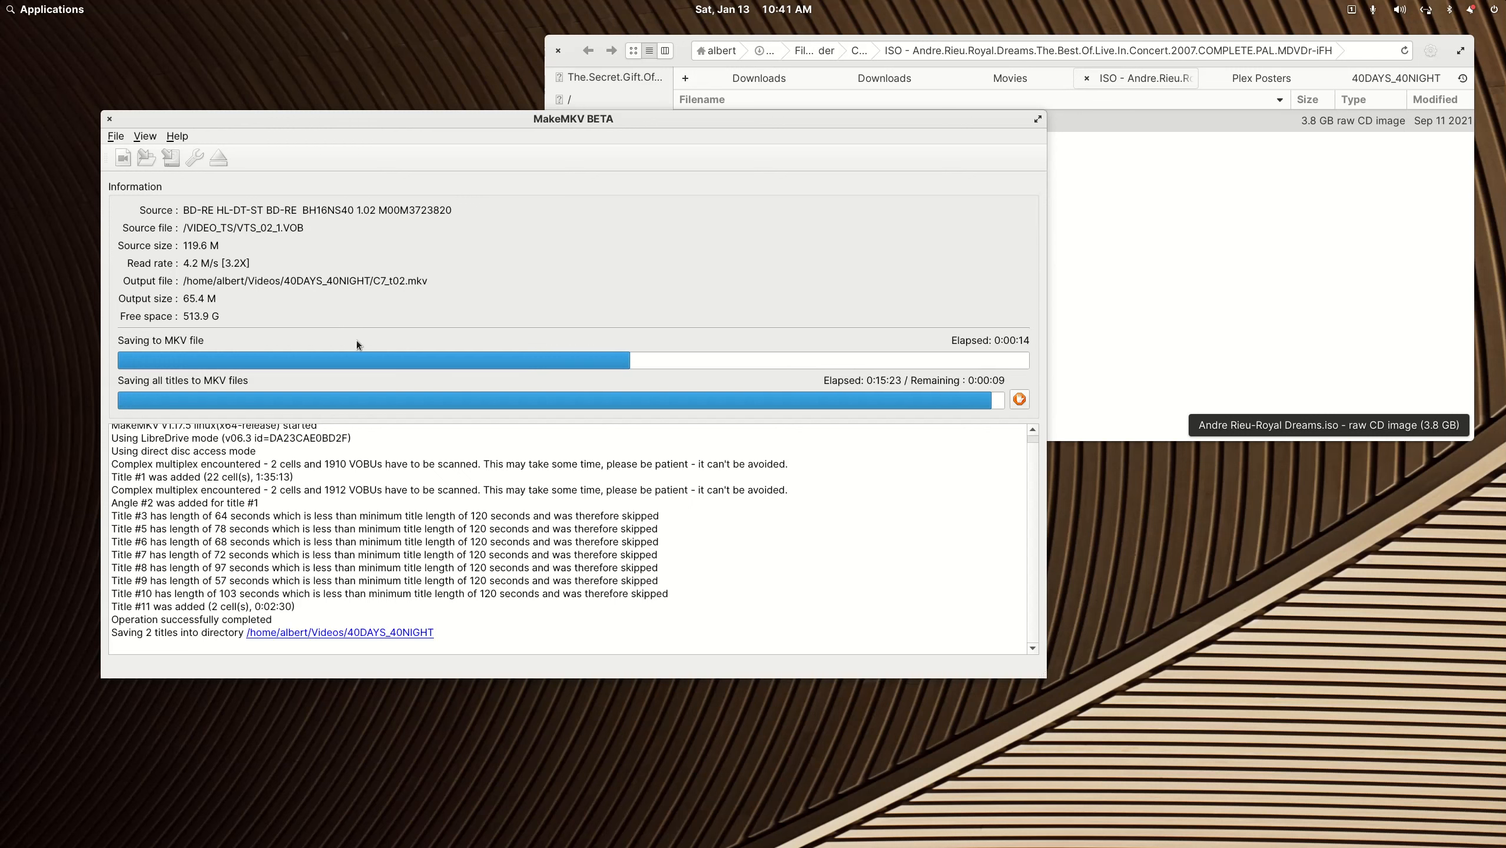
left_click(514, 120)
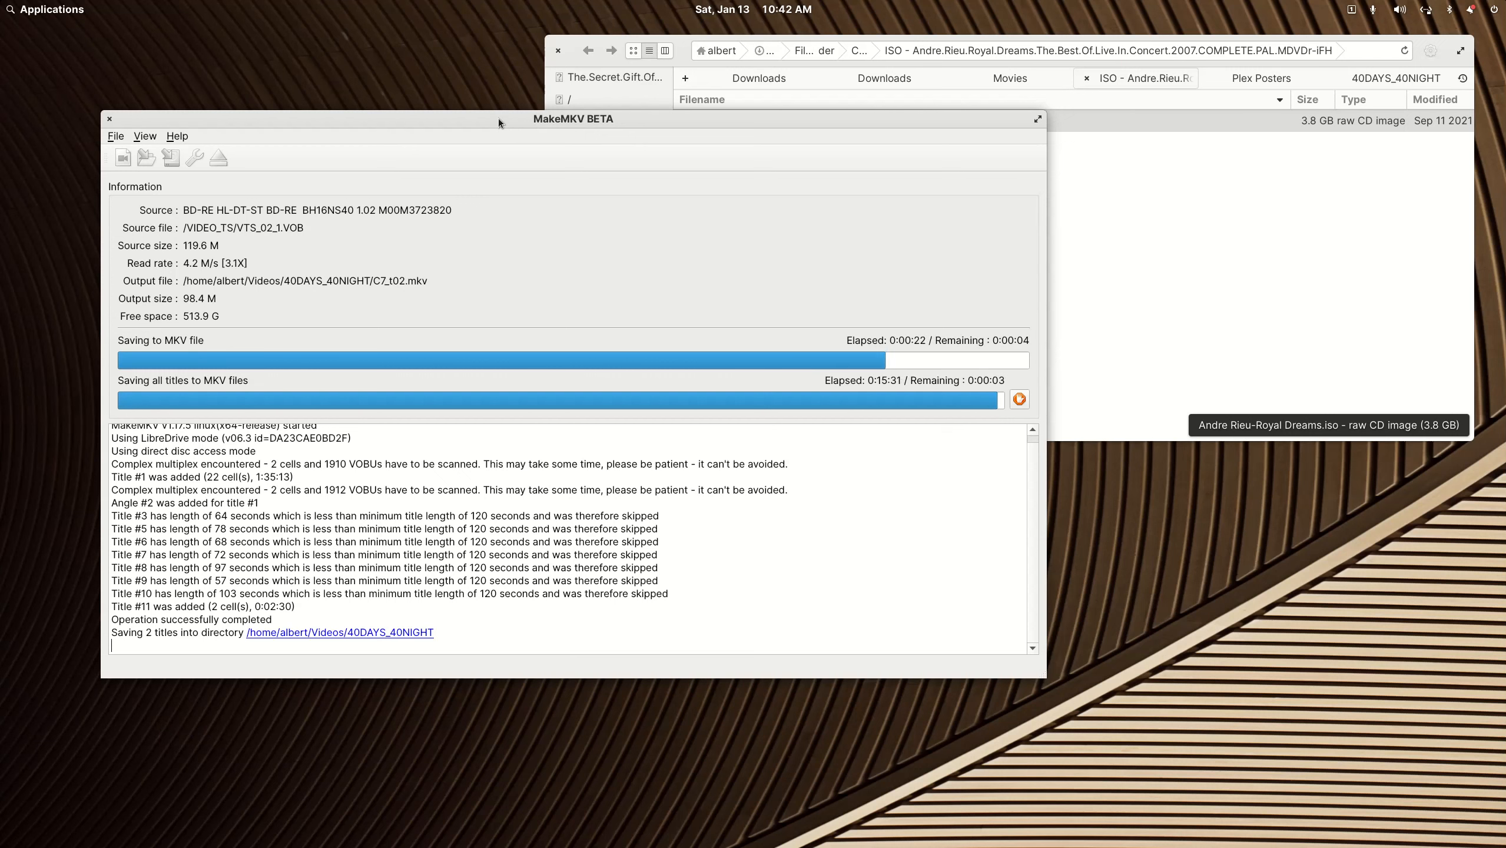
left_click_drag(527, 122, 494, 131)
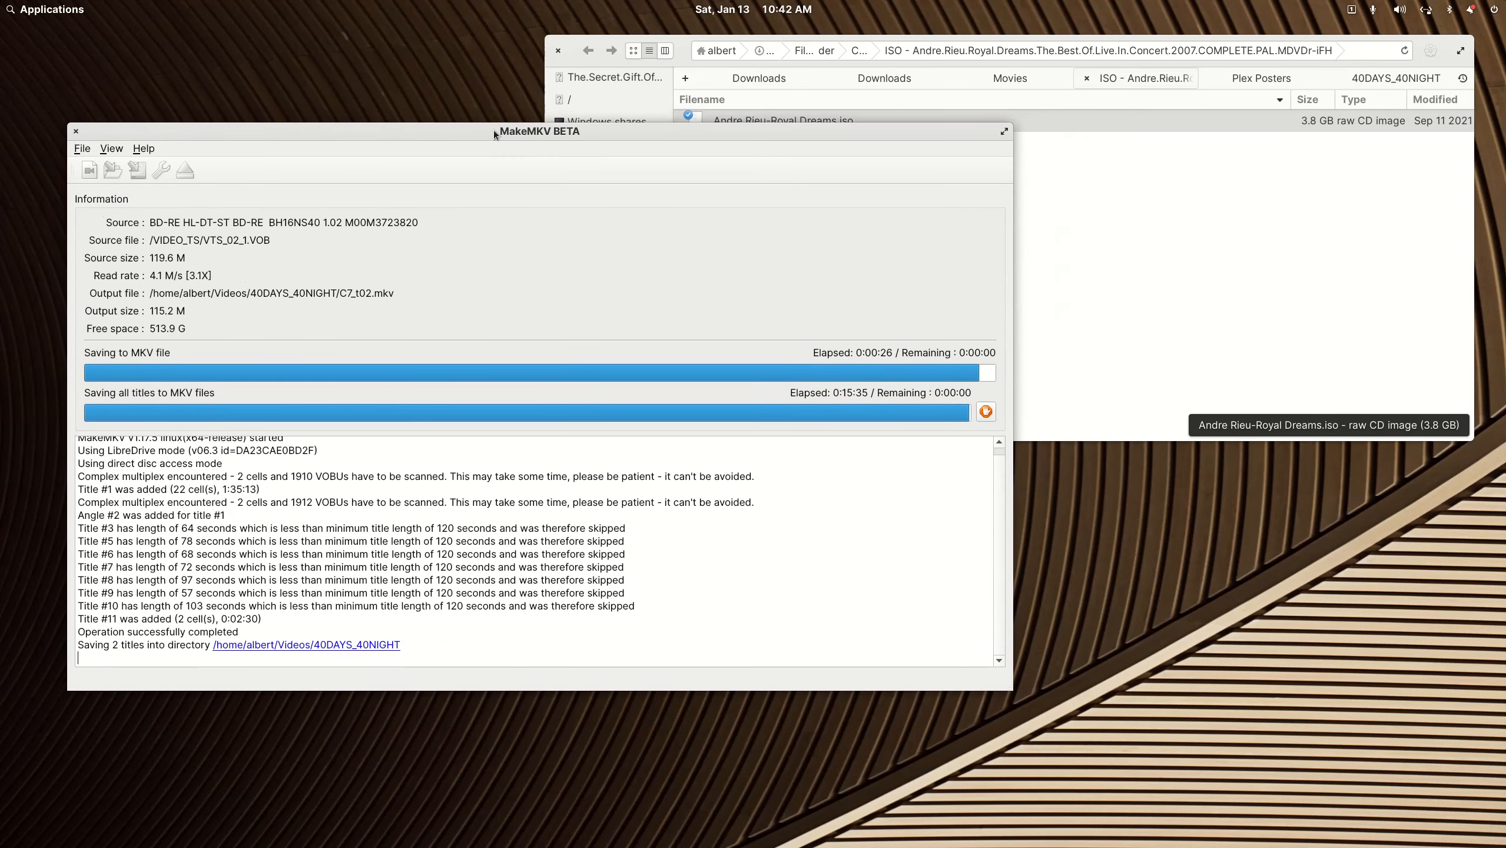
left_click(624, 418)
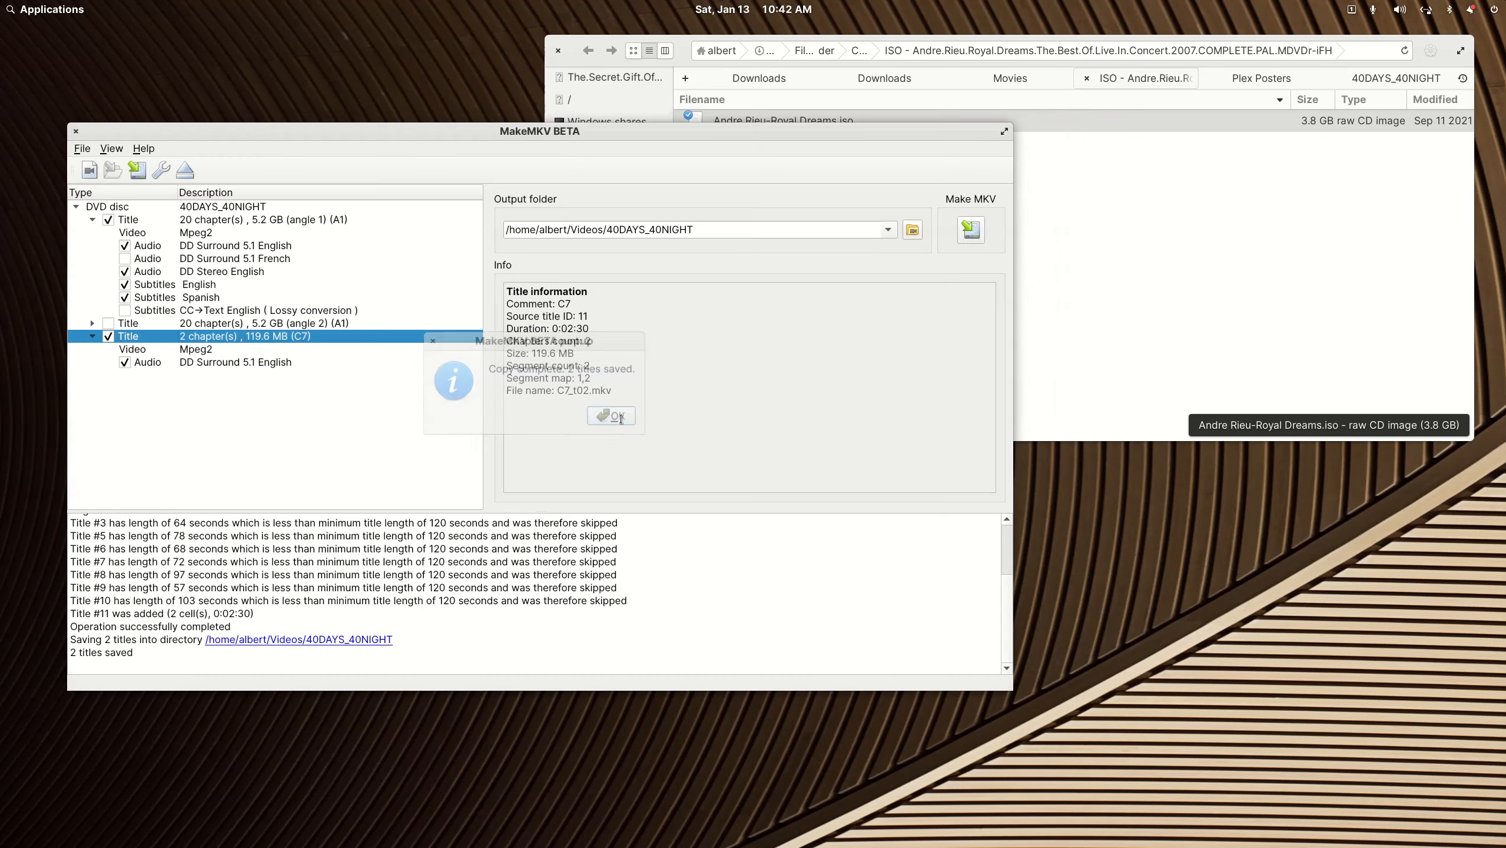
- In the file manager, move the 40DAYS_40NIGHT folder from Videos to the Movies folder inside Filebot Working Folder
left_click(680, 58)
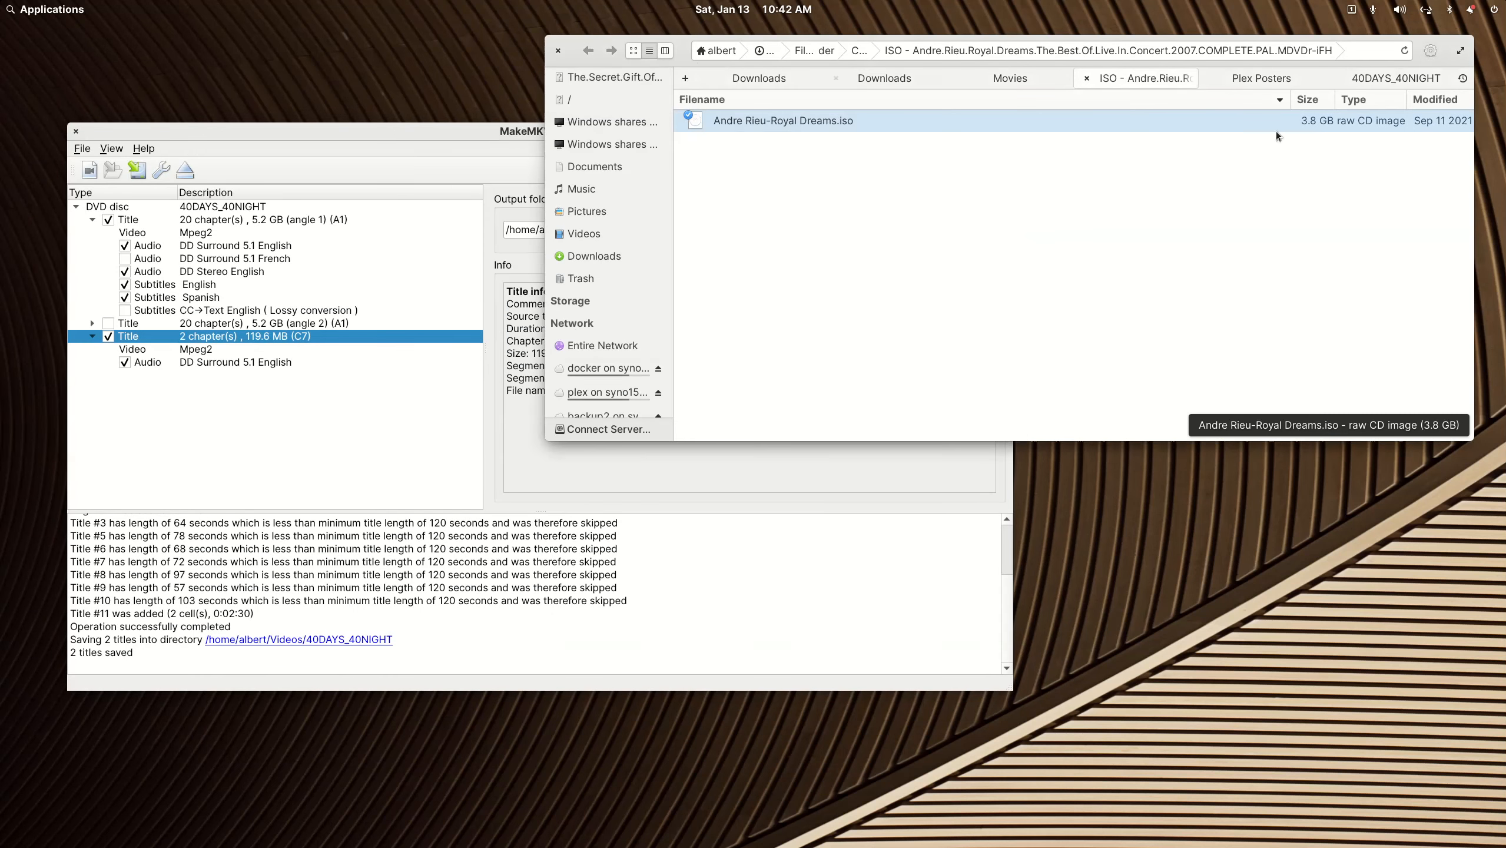
left_click(1406, 83)
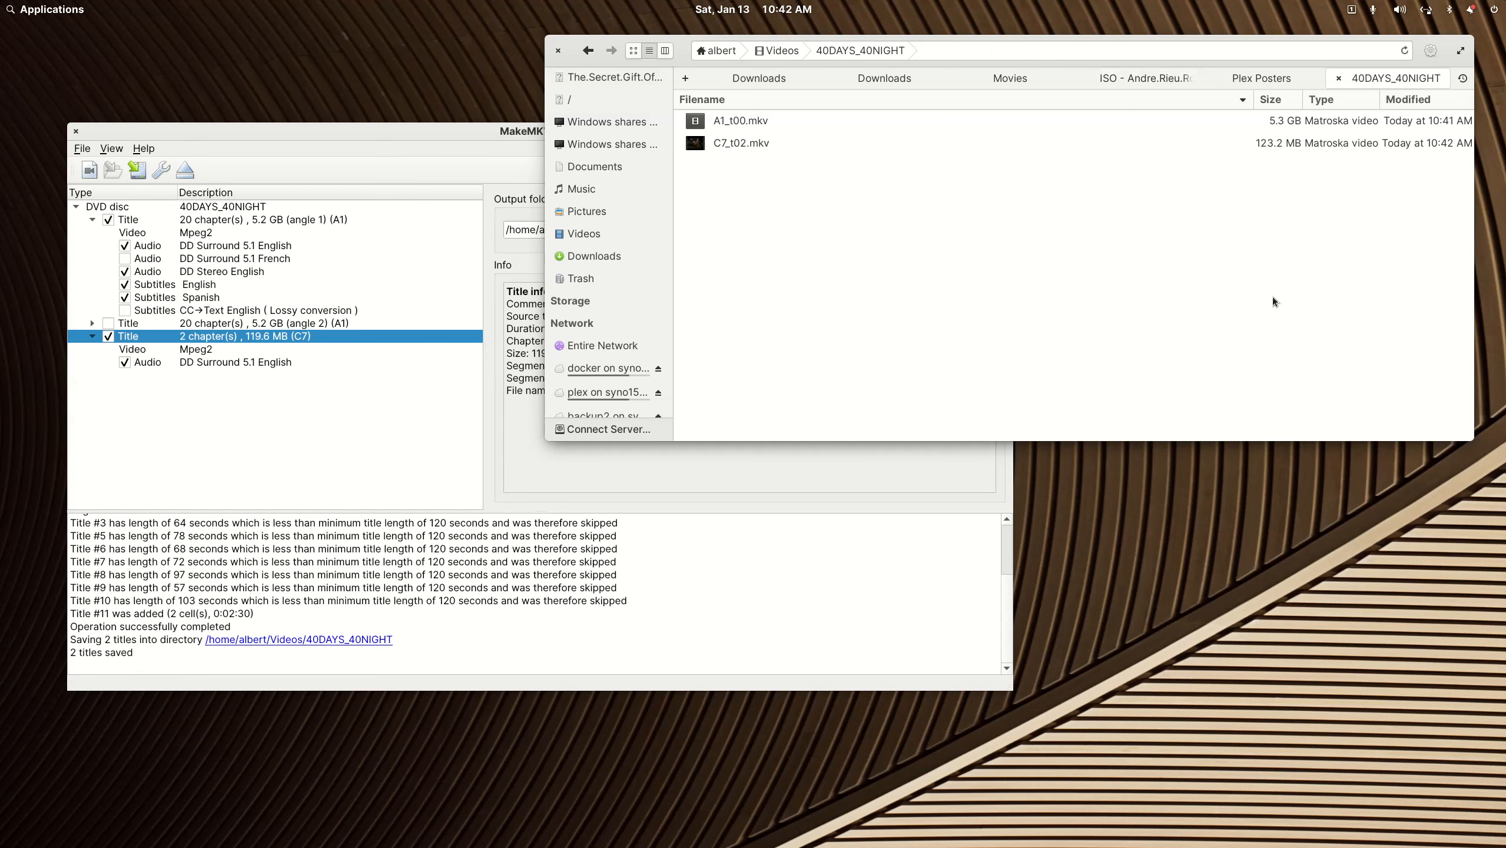
left_click(590, 52)
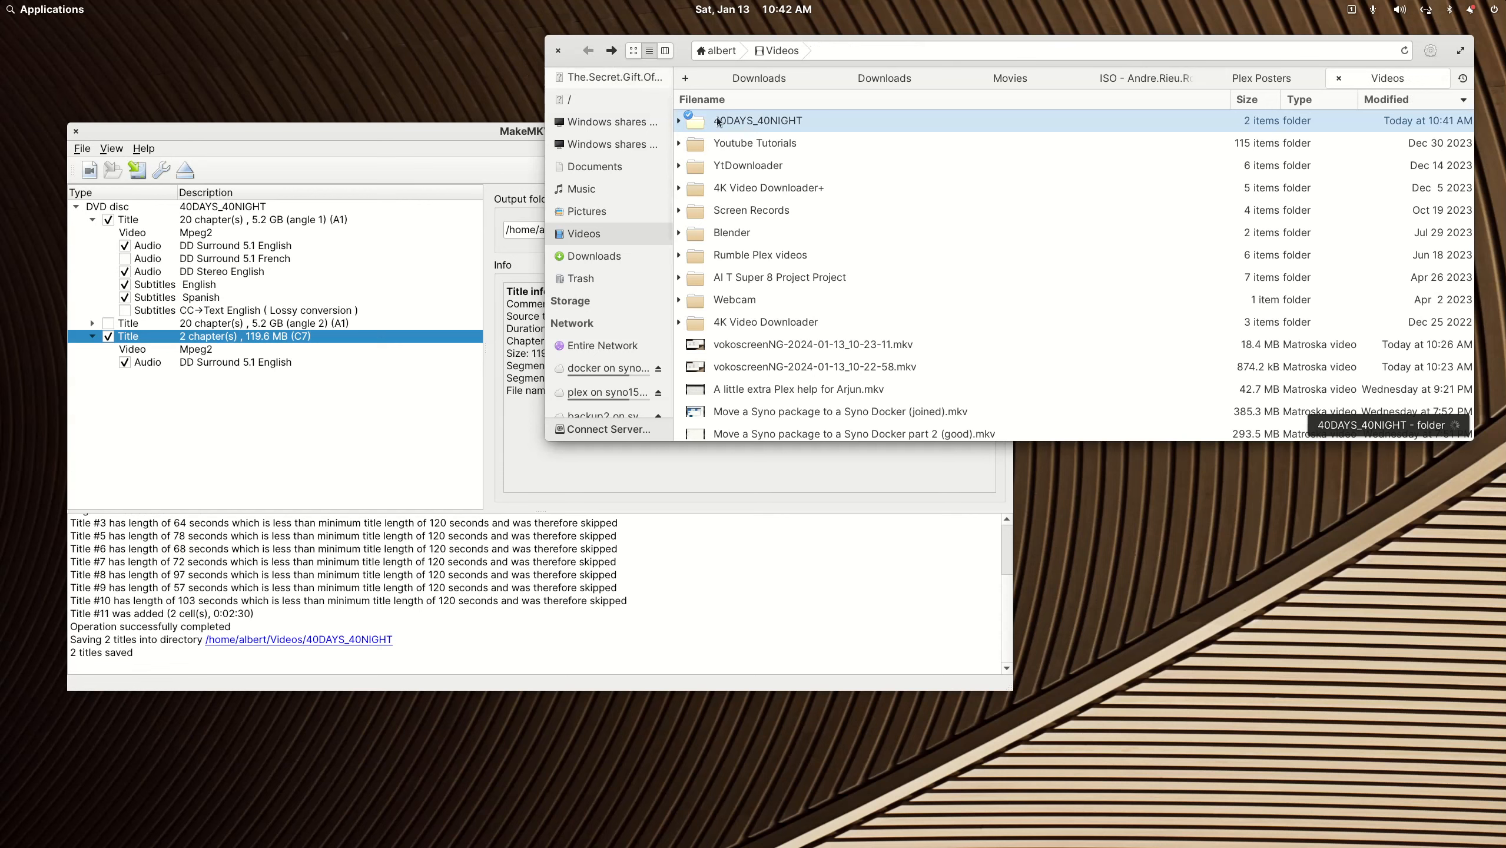
right_click(784, 131)
left_click(1010, 82)
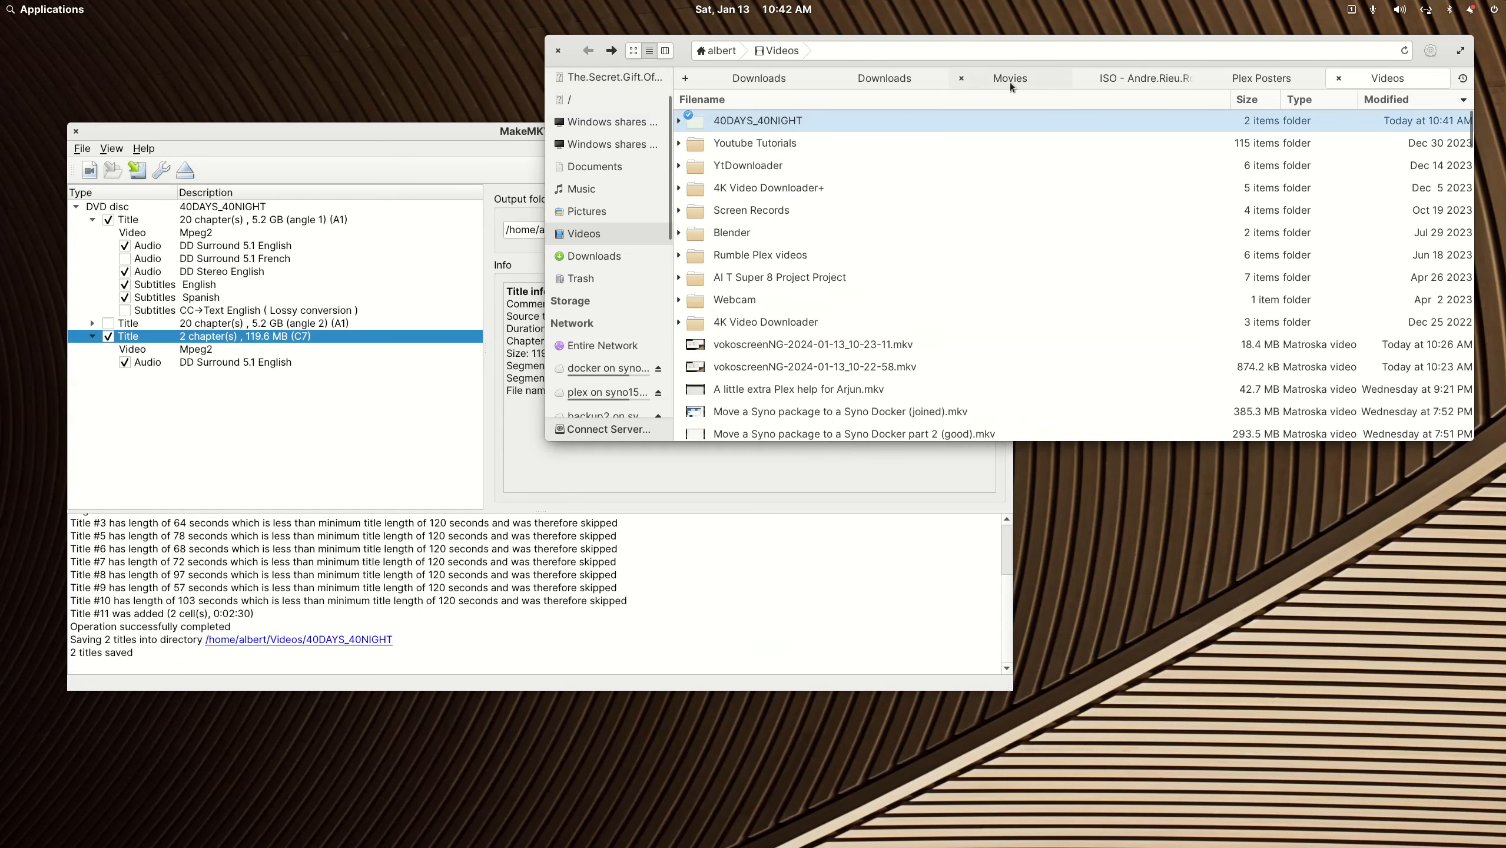
left_click(1009, 81)
right_click(814, 329)
left_click(832, 371)
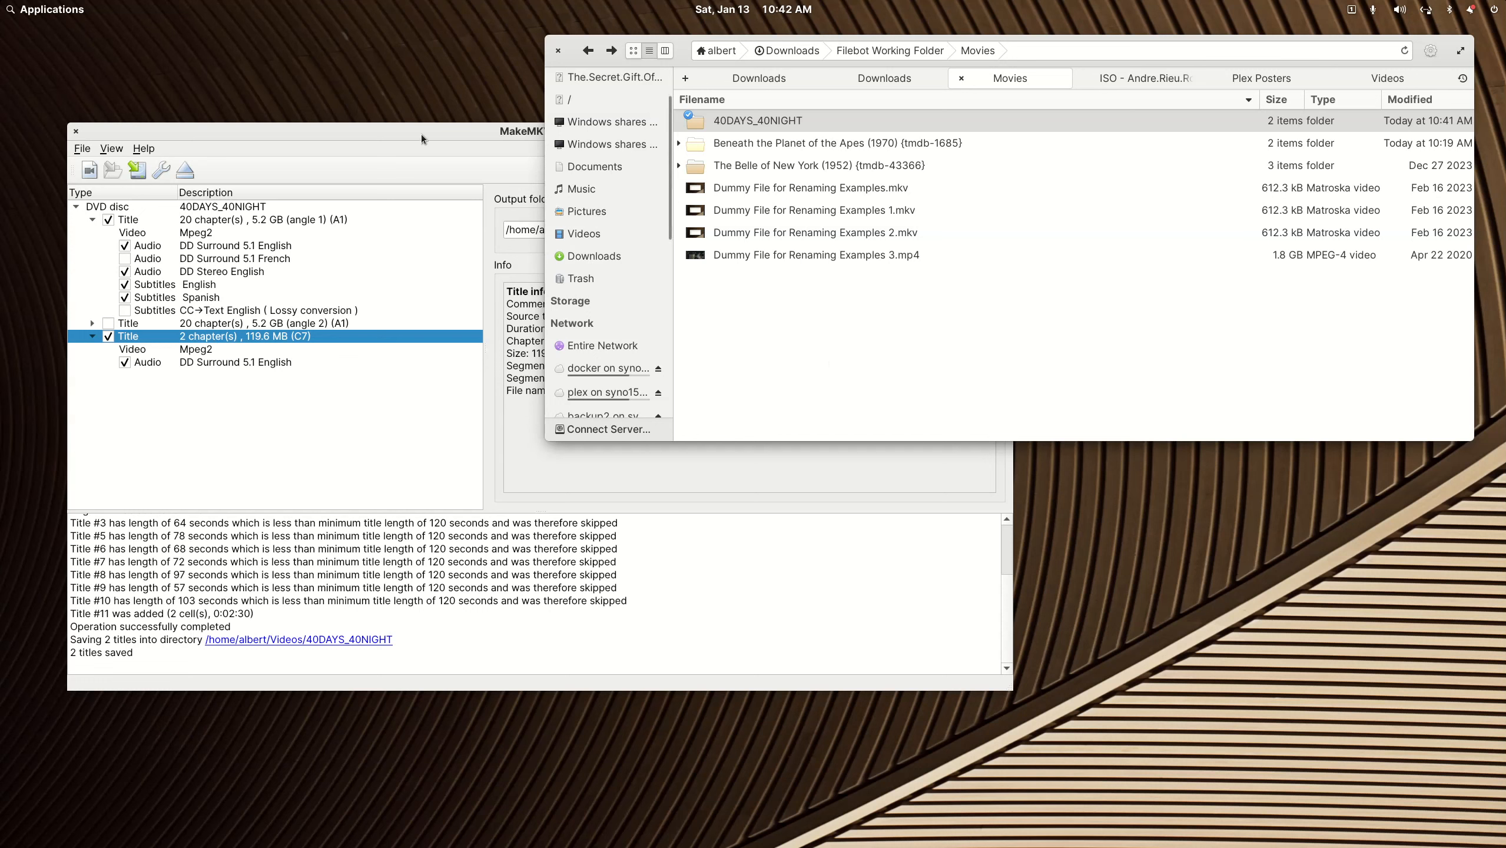
- Show the folder containing Andre Rieu-Royal Dreams.iso and close MakeMKV
left_click(1165, 79)
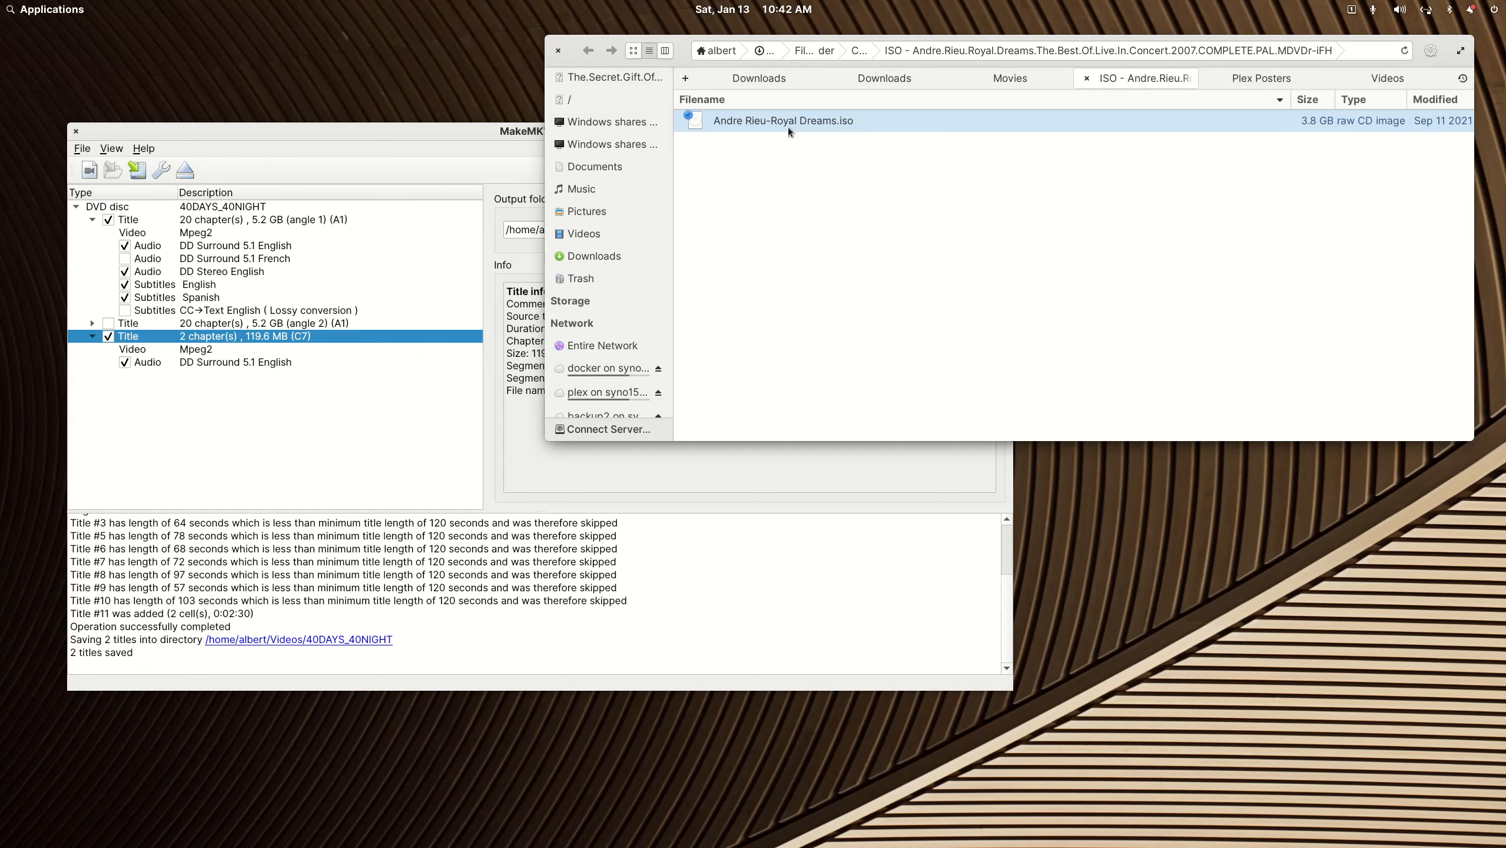
left_click(418, 133)
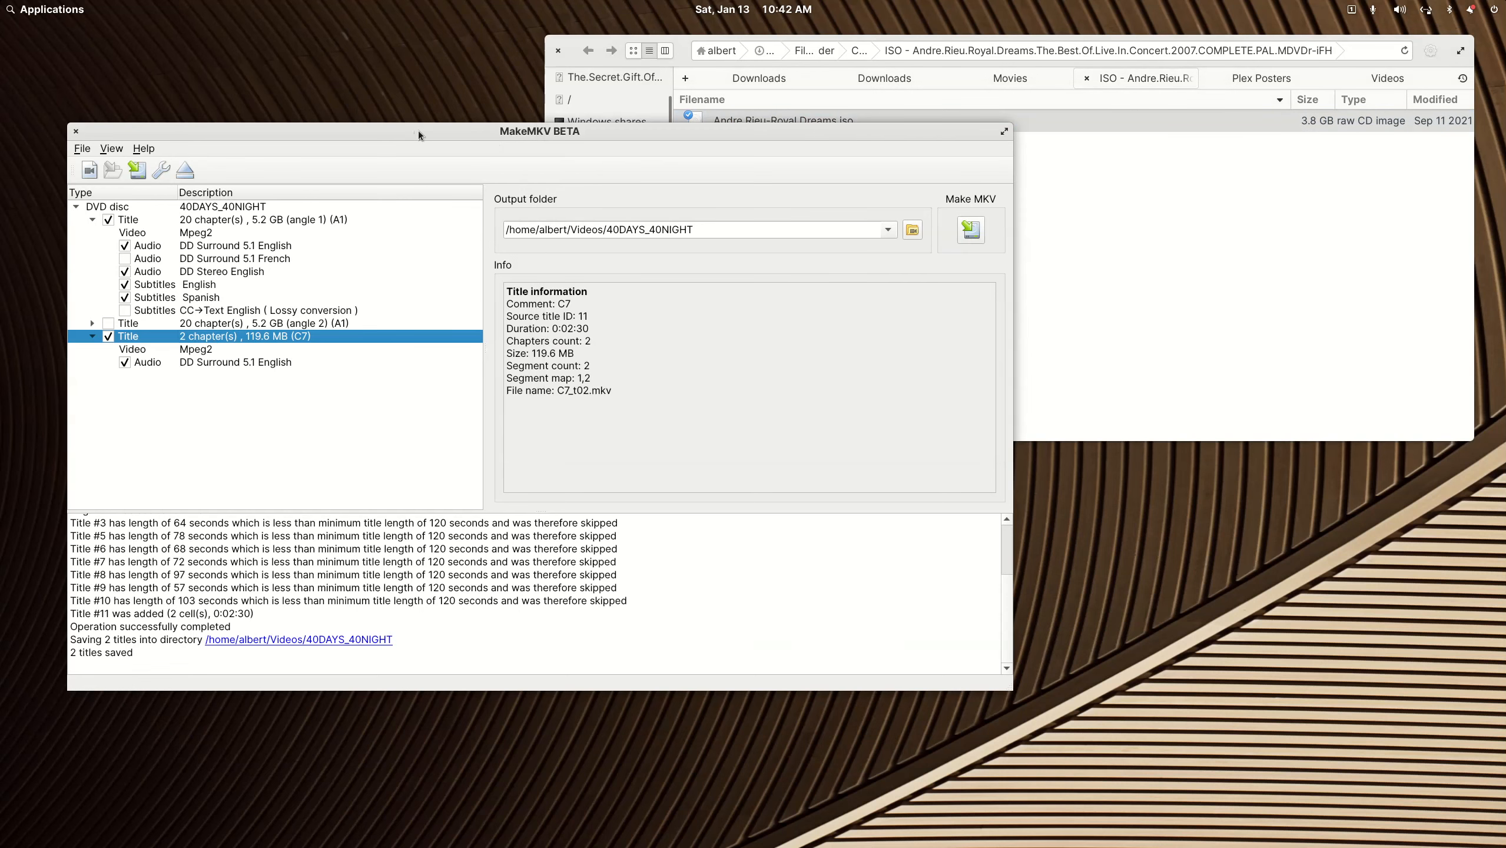
left_click_drag(434, 134, 569, 264)
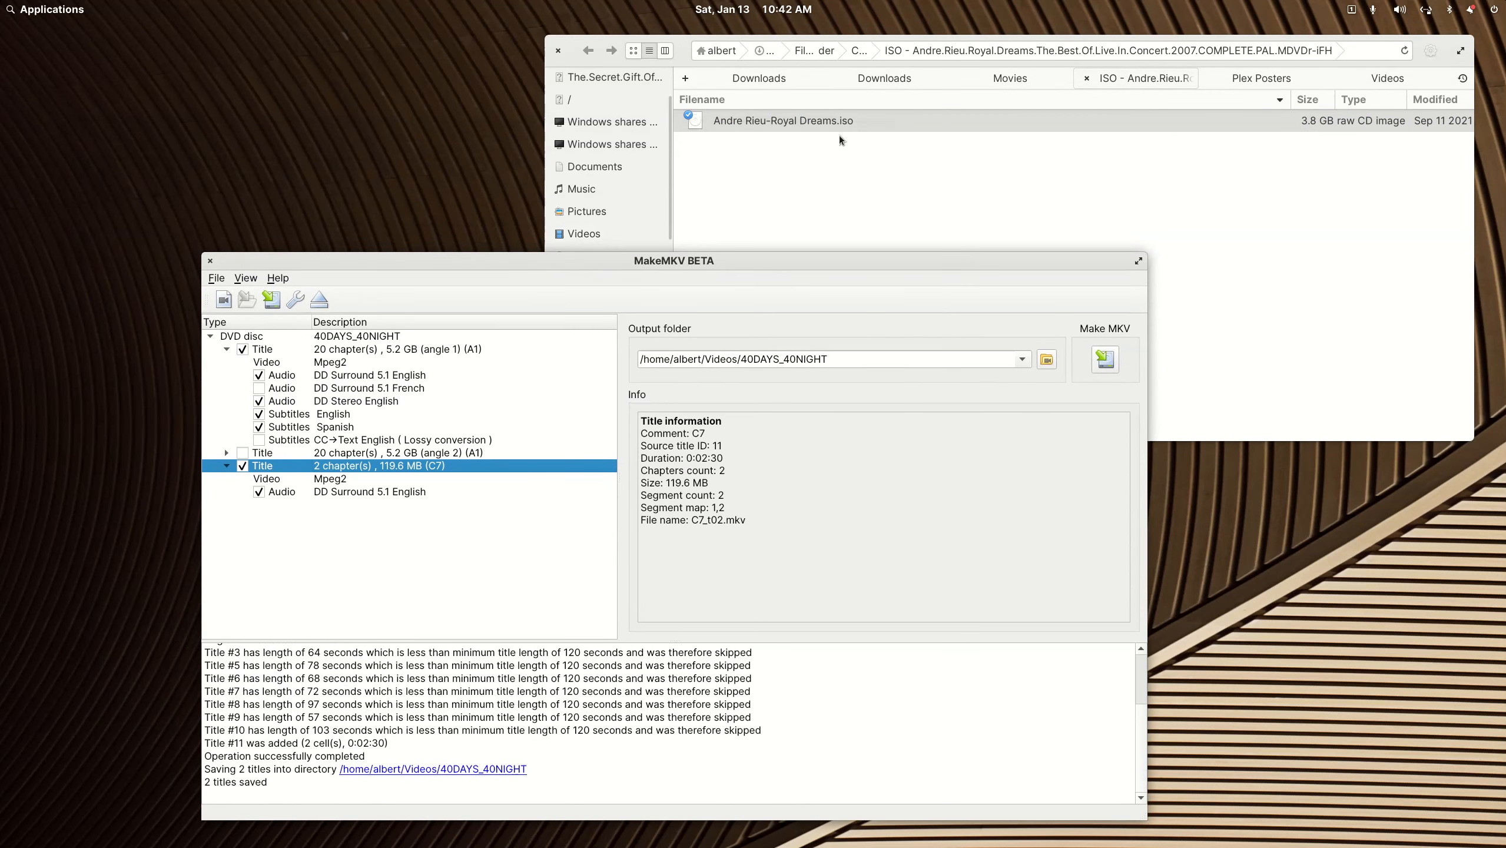
left_click(211, 259)
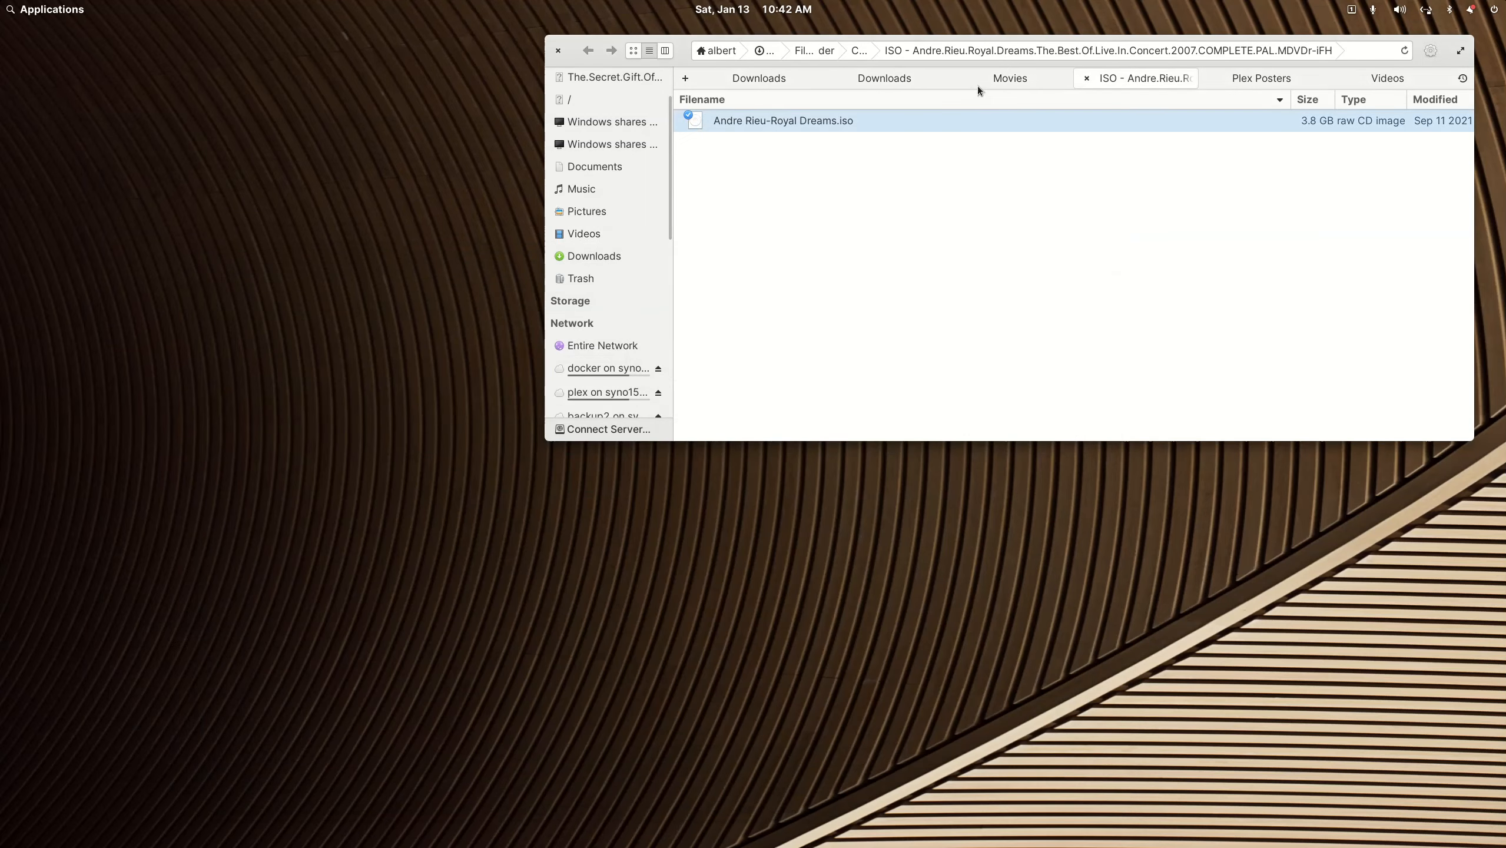
- Open the 40DAYS_40NIGHT folder in Movies and play A1_t00.mkv briefly to identify its content, closing the player again
left_click(984, 83)
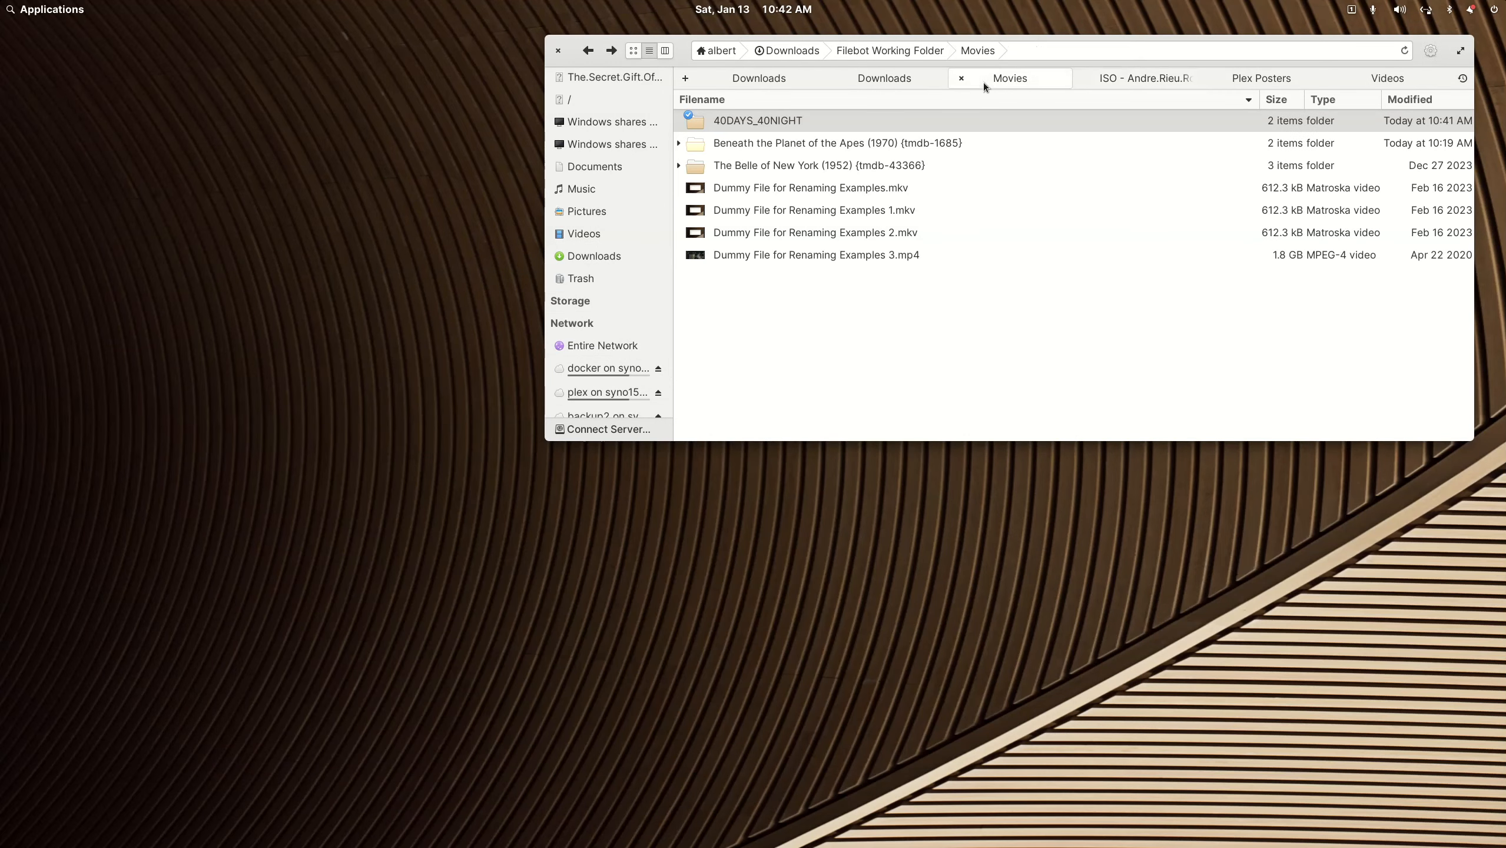
double_click(754, 120)
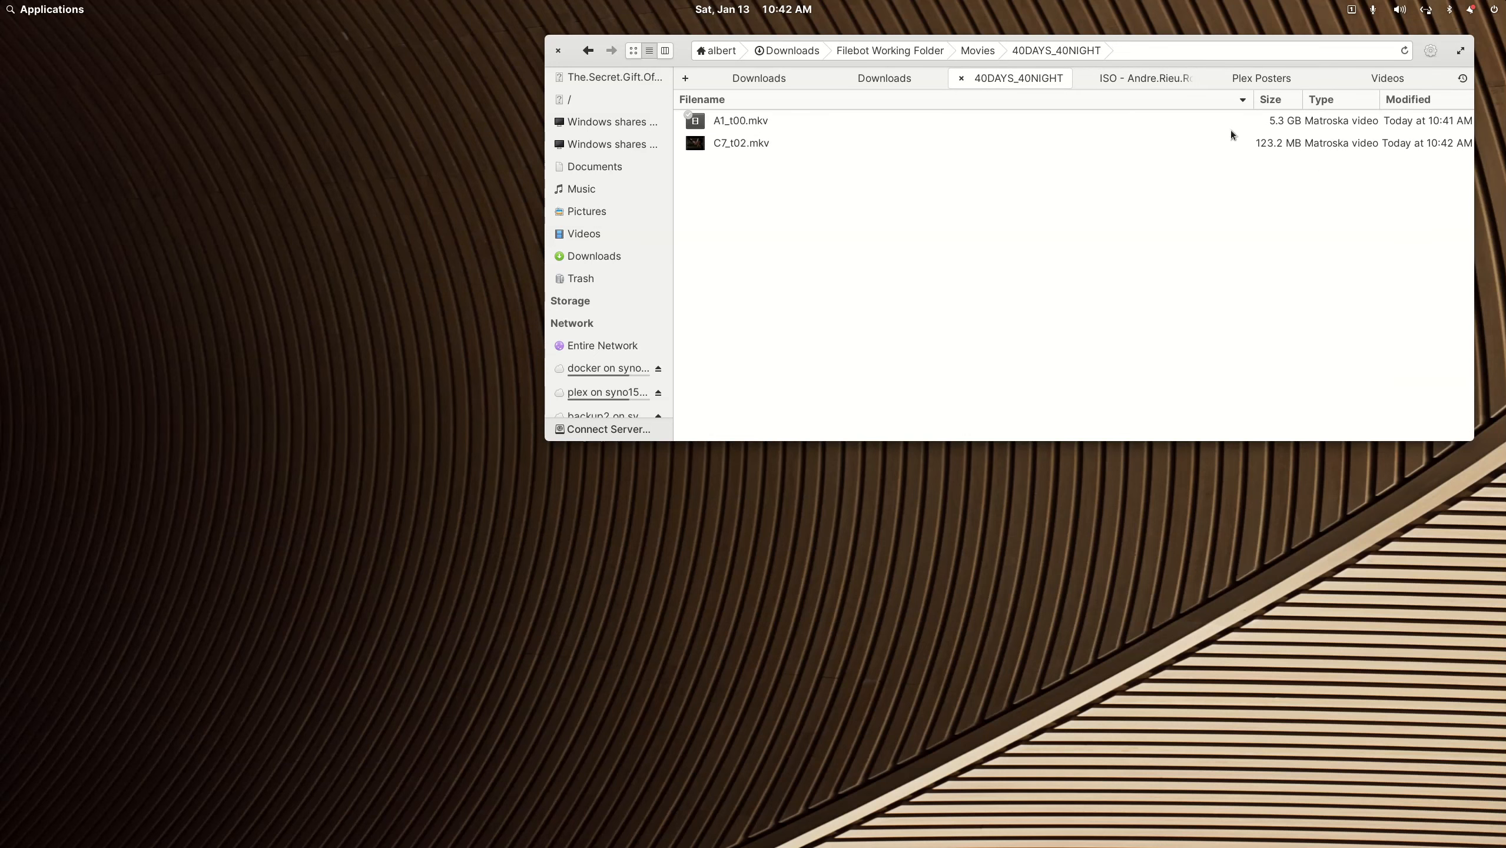
double_click(748, 121)
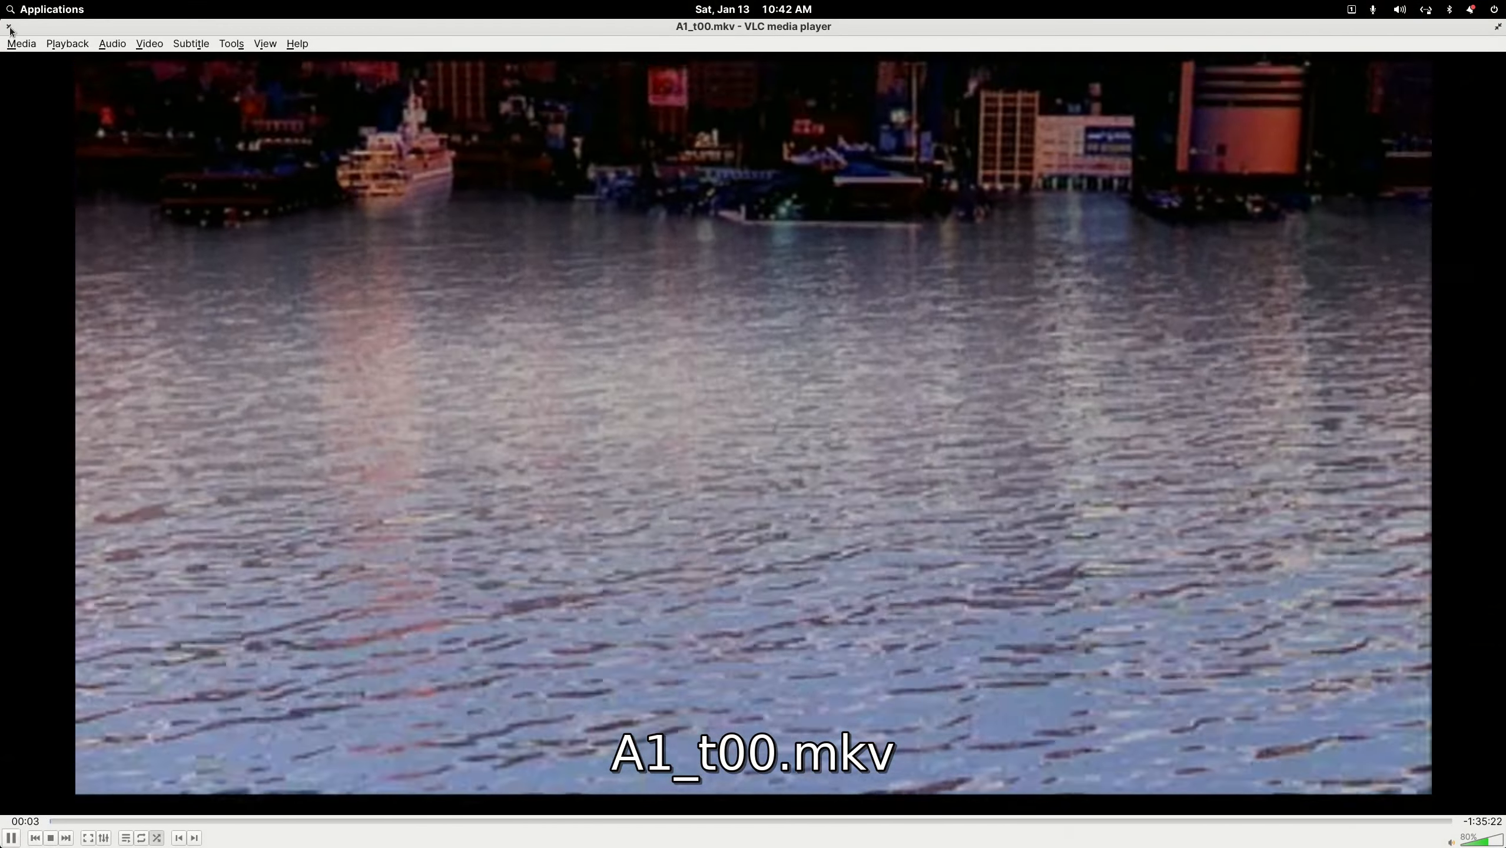
left_click(9, 26)
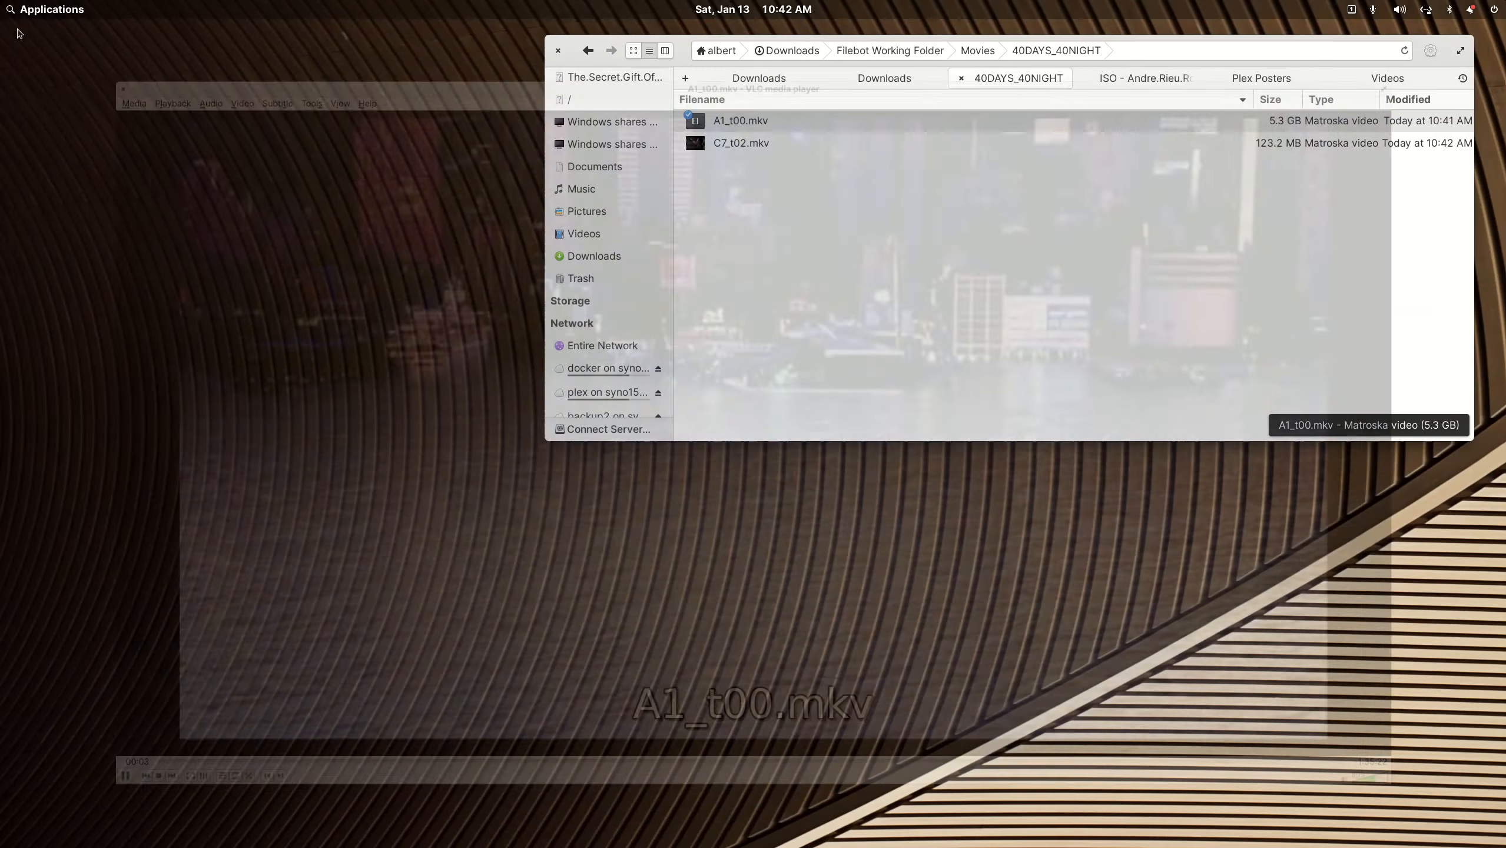
- Play C7_t02.mkv, skip about a third of the way in to identify its content, and close the player
left_click(748, 142)
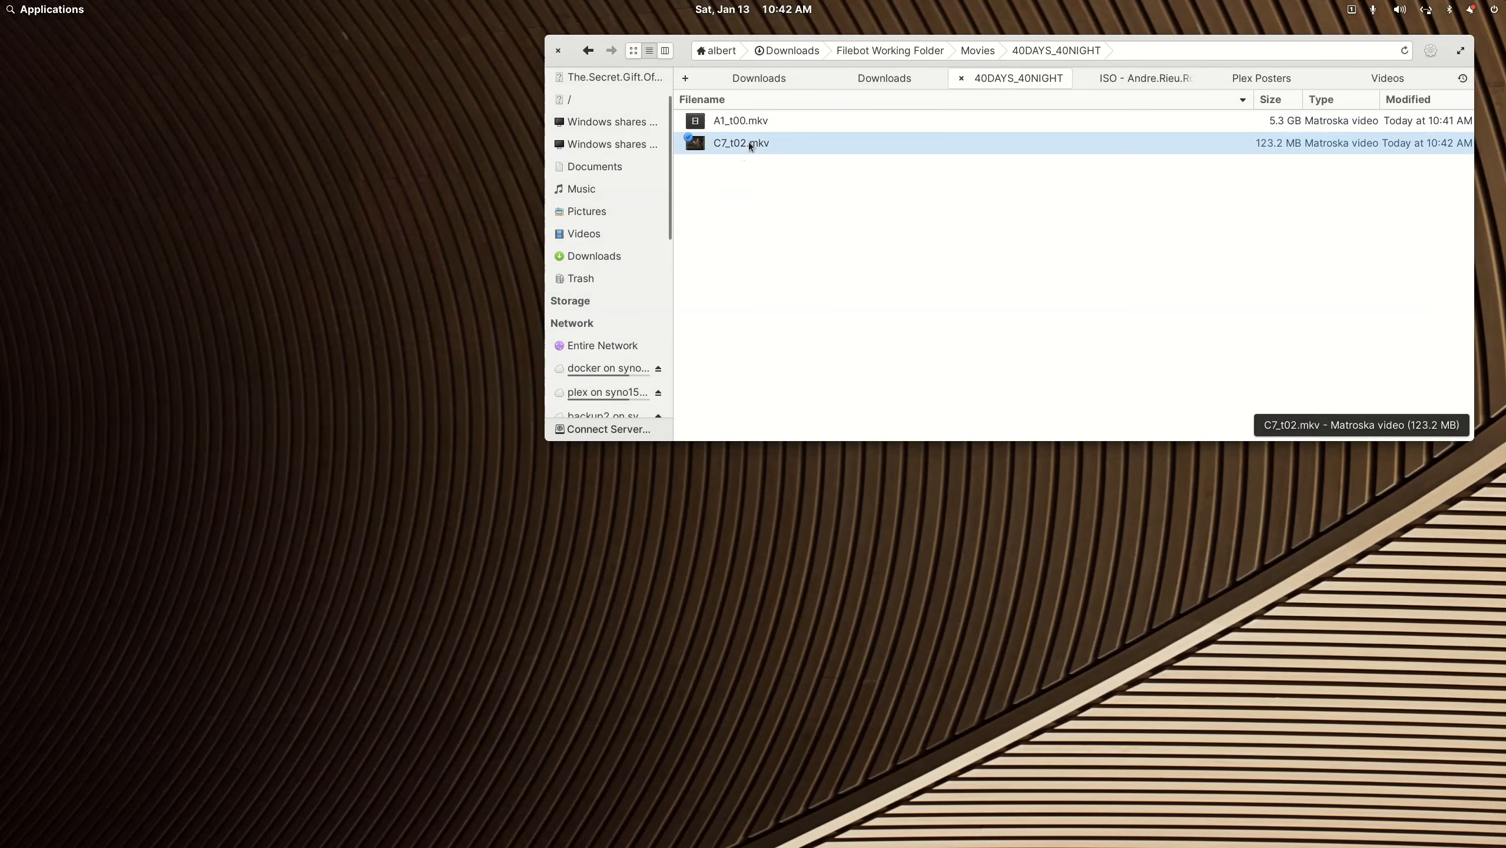
double_click(748, 143)
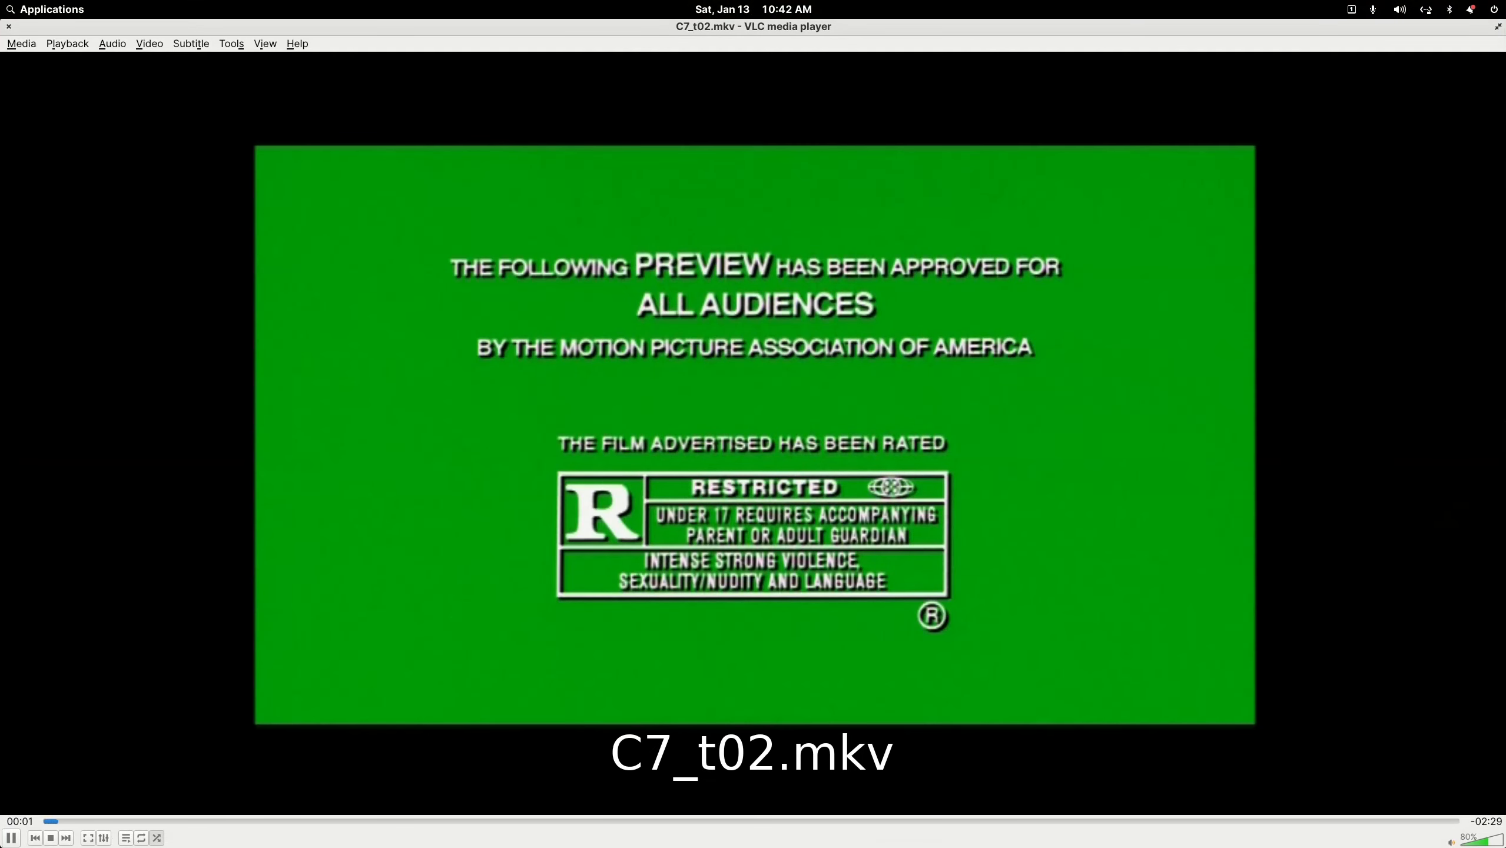
left_click(515, 821)
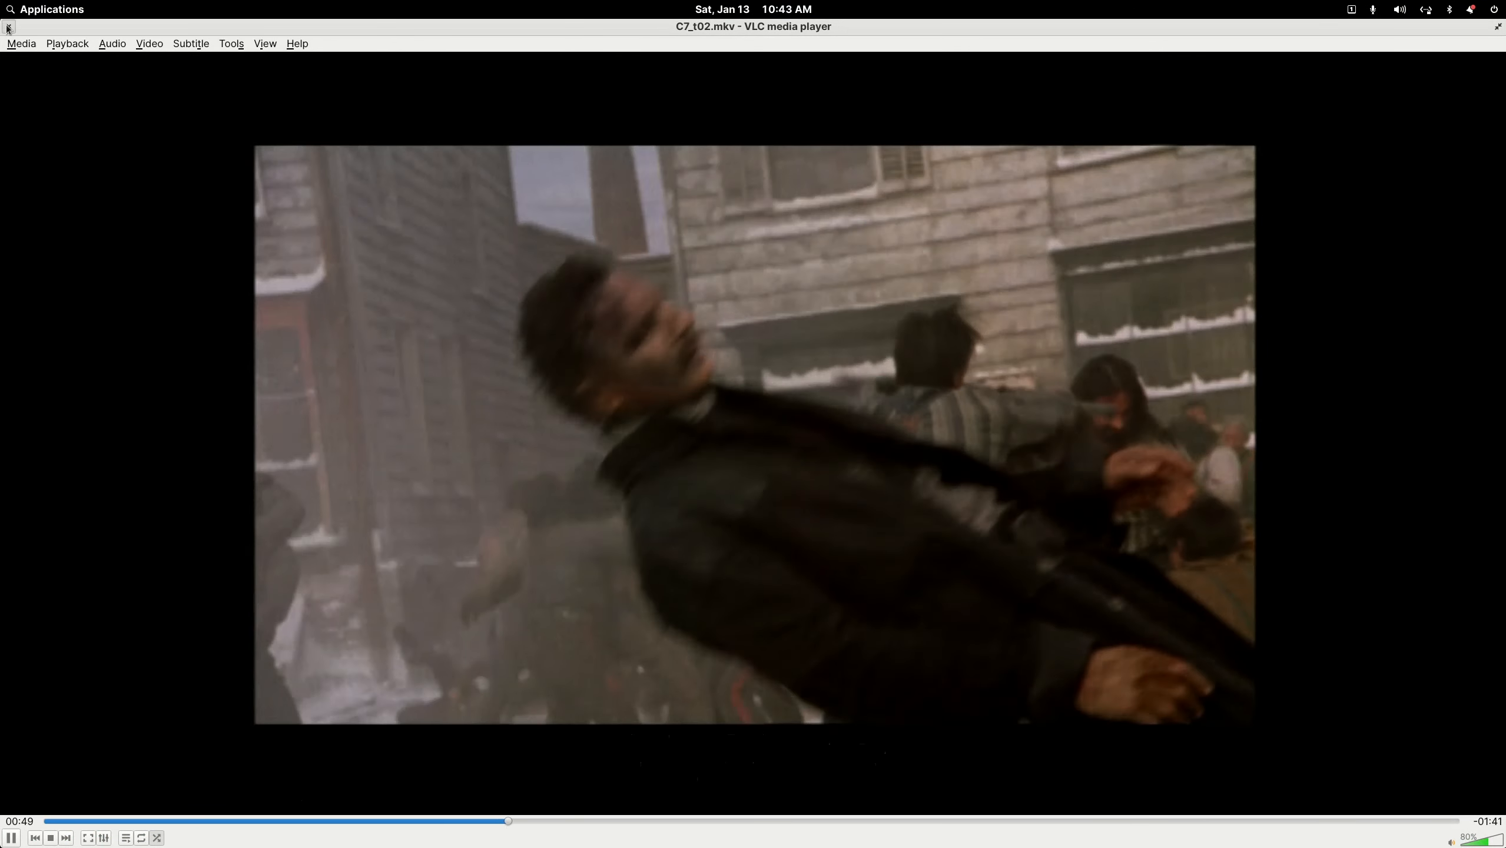
left_click(10, 26)
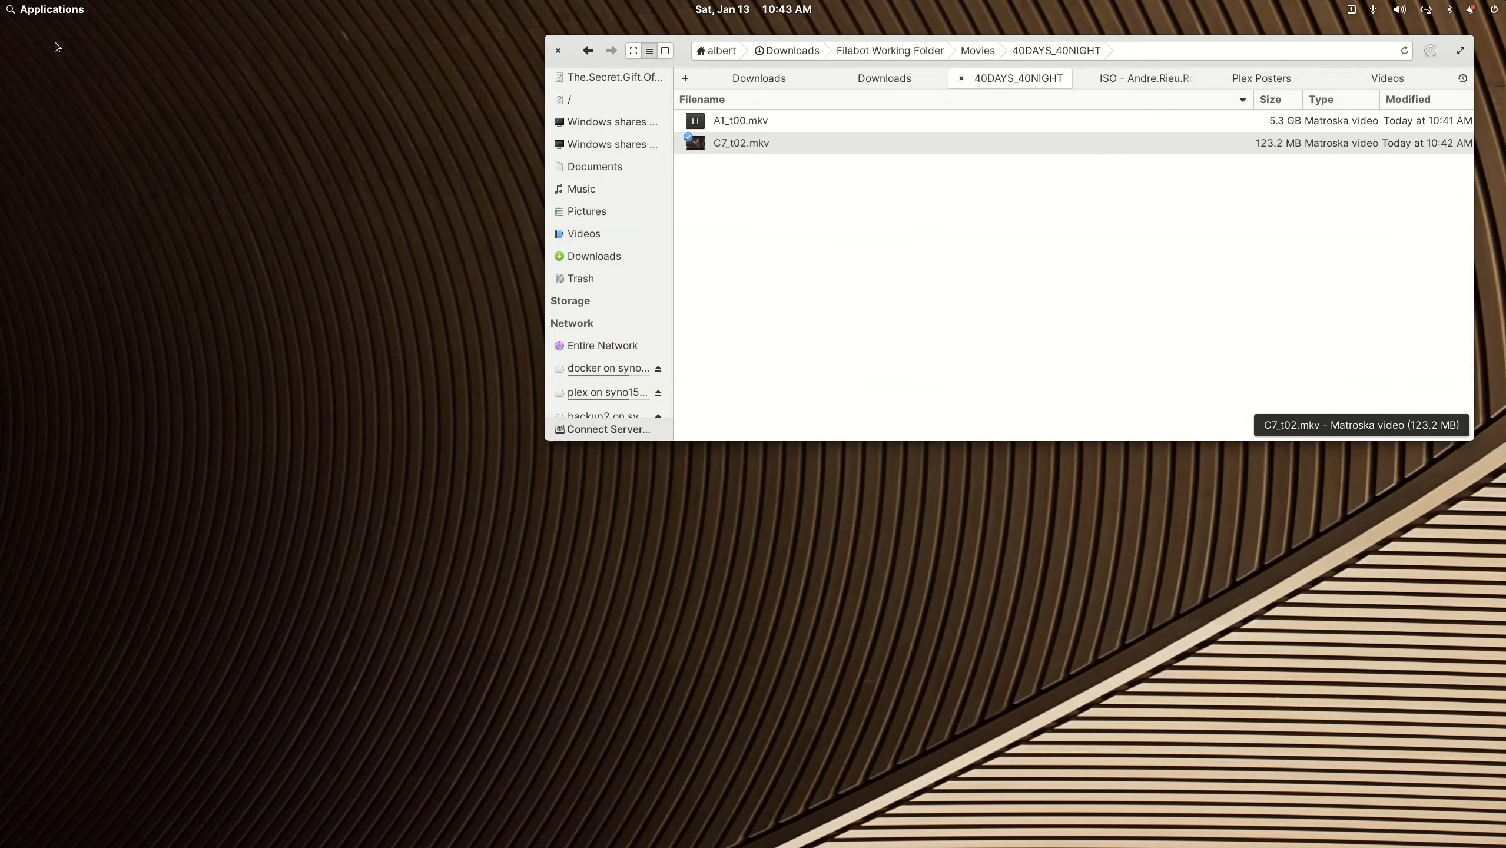
- Open A1_t00.mkv in MKVToolNix GUI and exclude the AC-3 Stereo audio and the Spanish VobSub subtitles from the copy
left_click(588, 51)
double_click(766, 121)
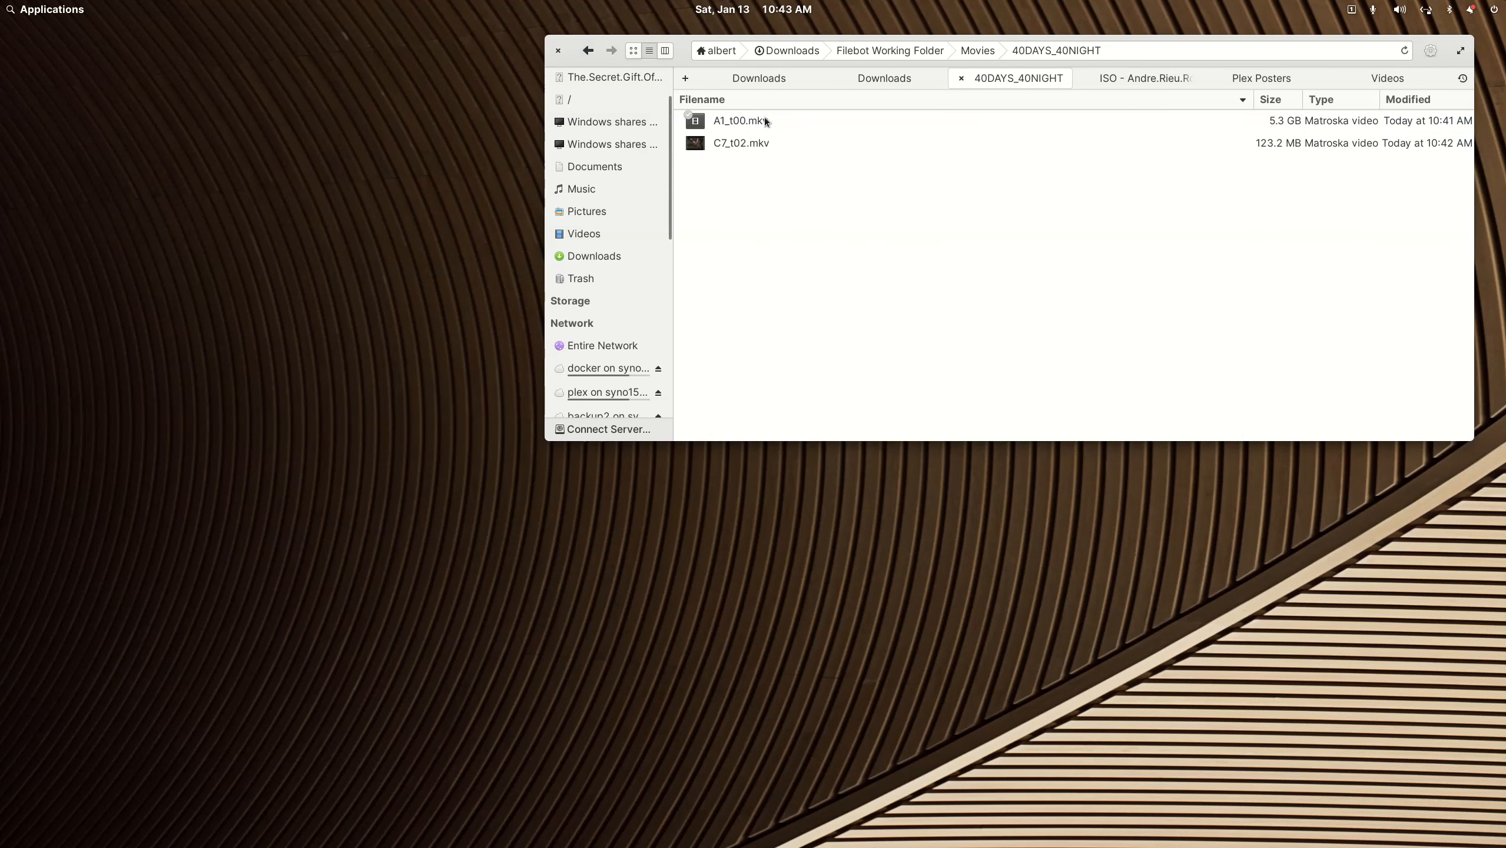
right_click(754, 121)
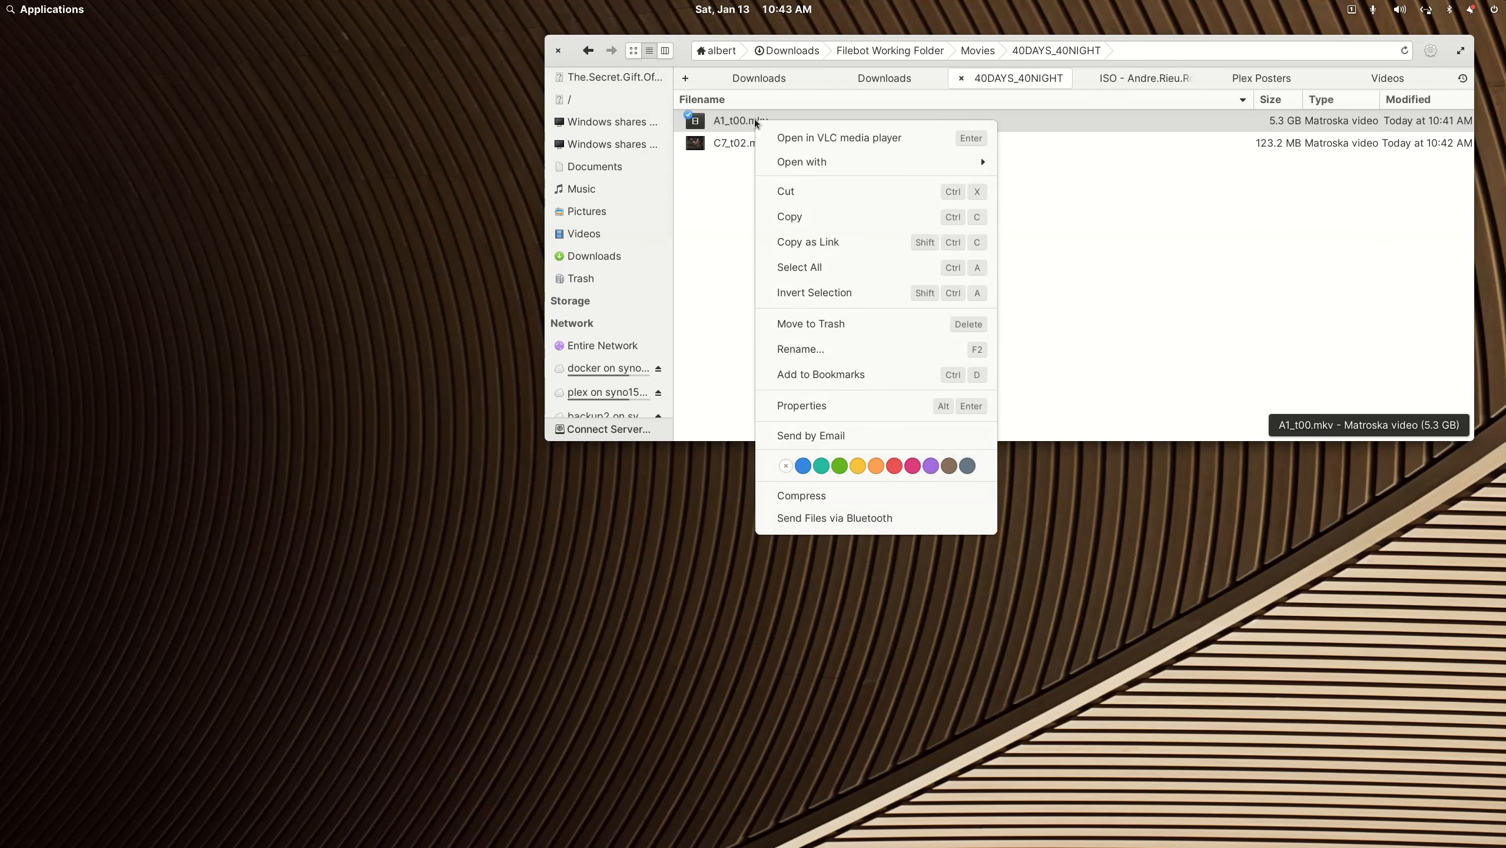
mouse_move(870, 172)
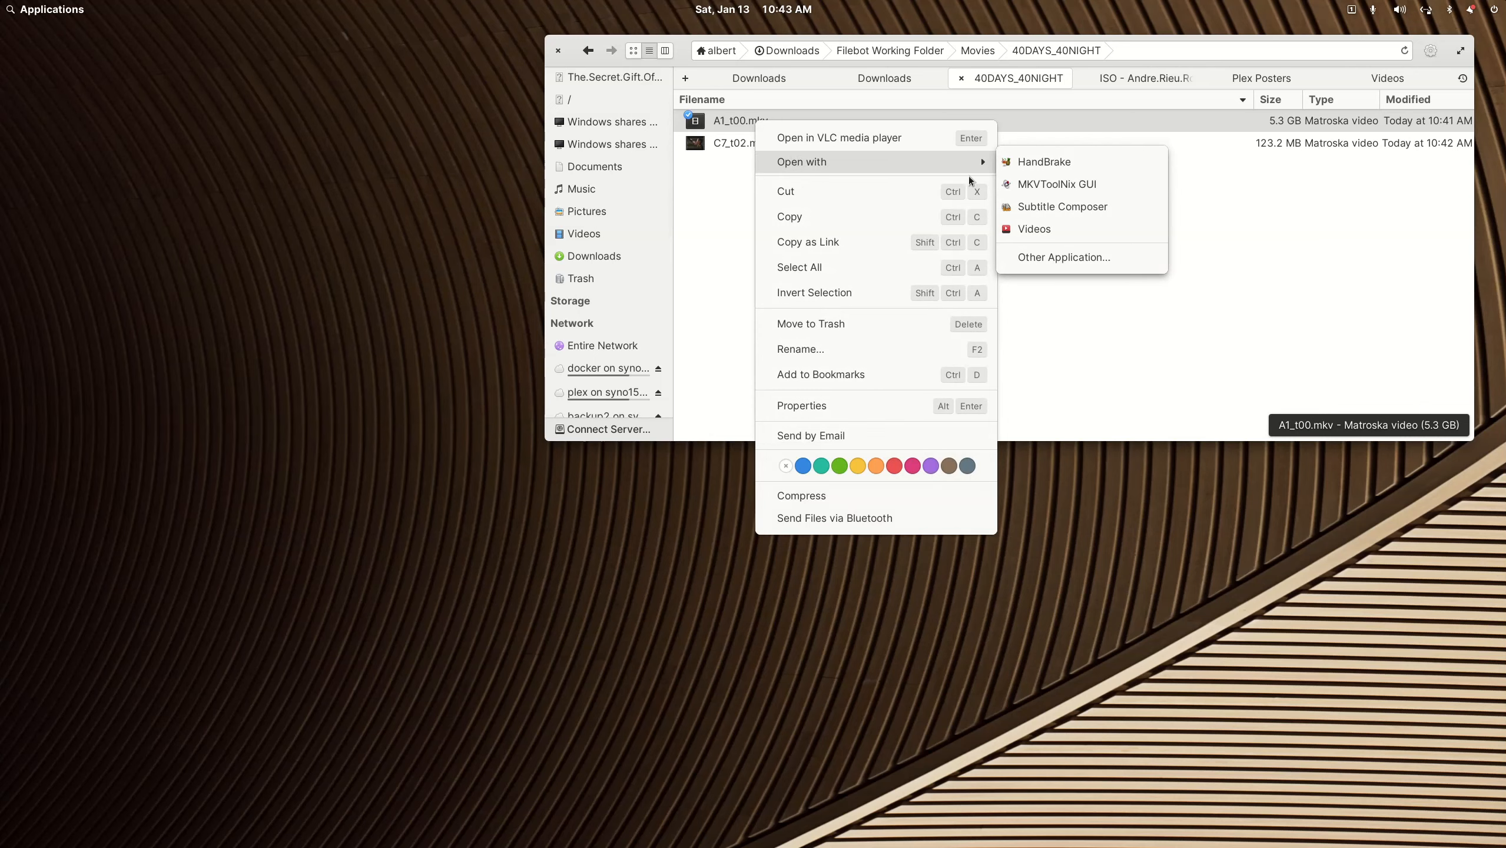
left_click(1036, 185)
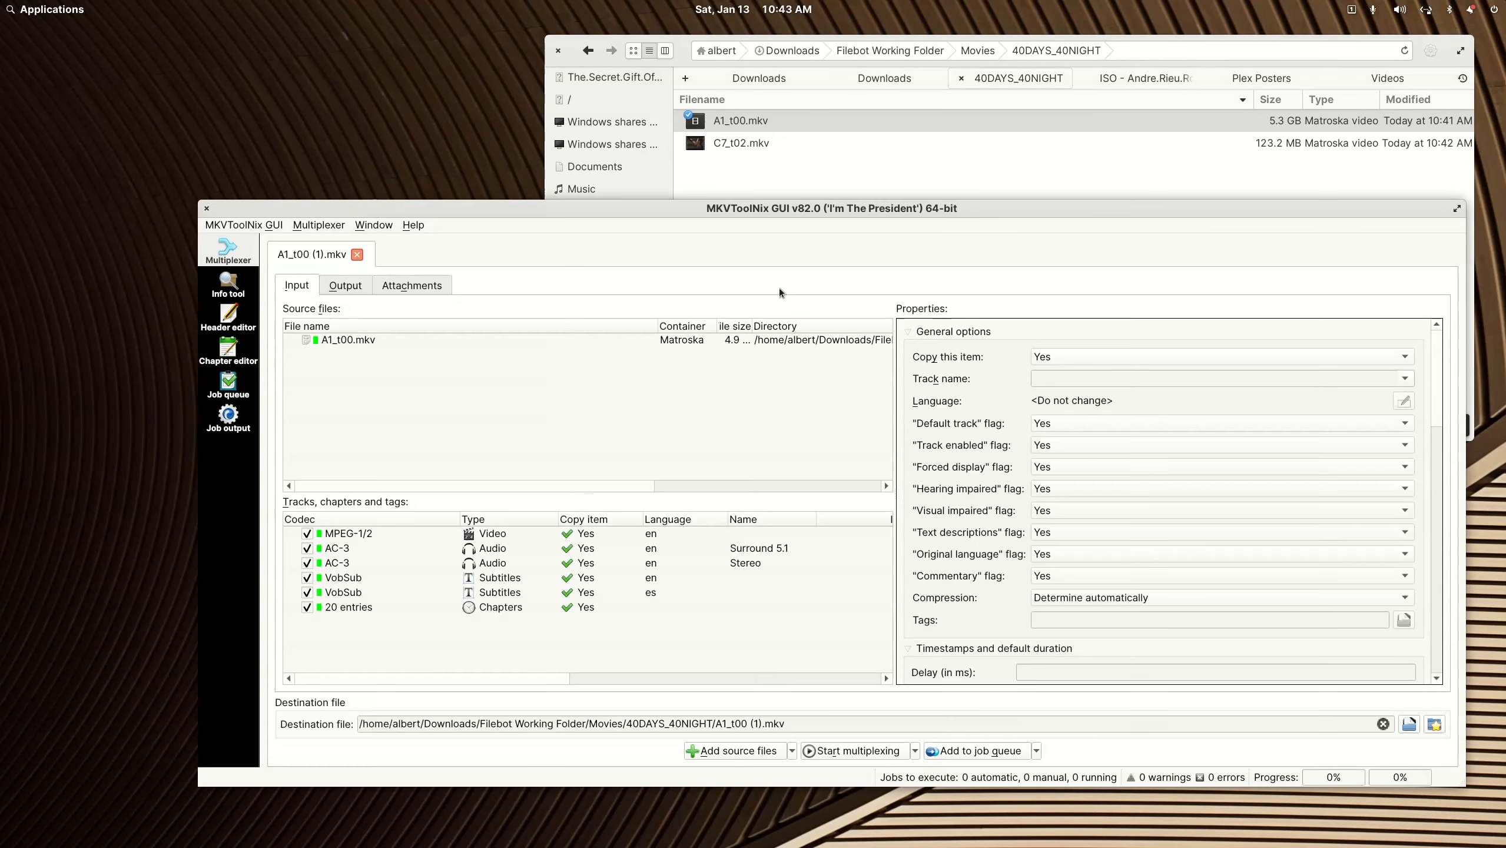
left_click_drag(732, 210, 714, 85)
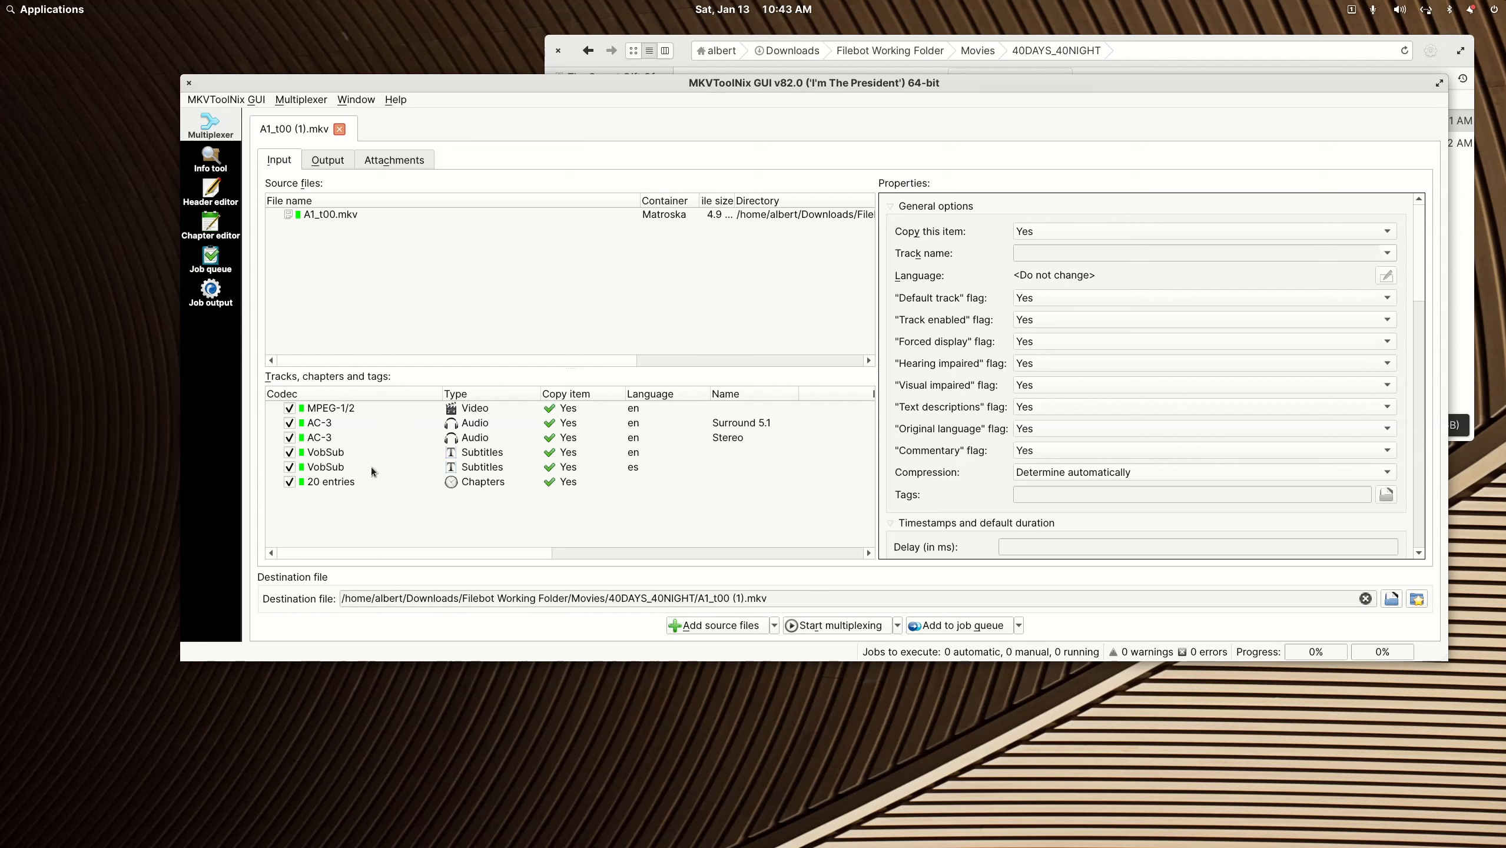
left_click(290, 439)
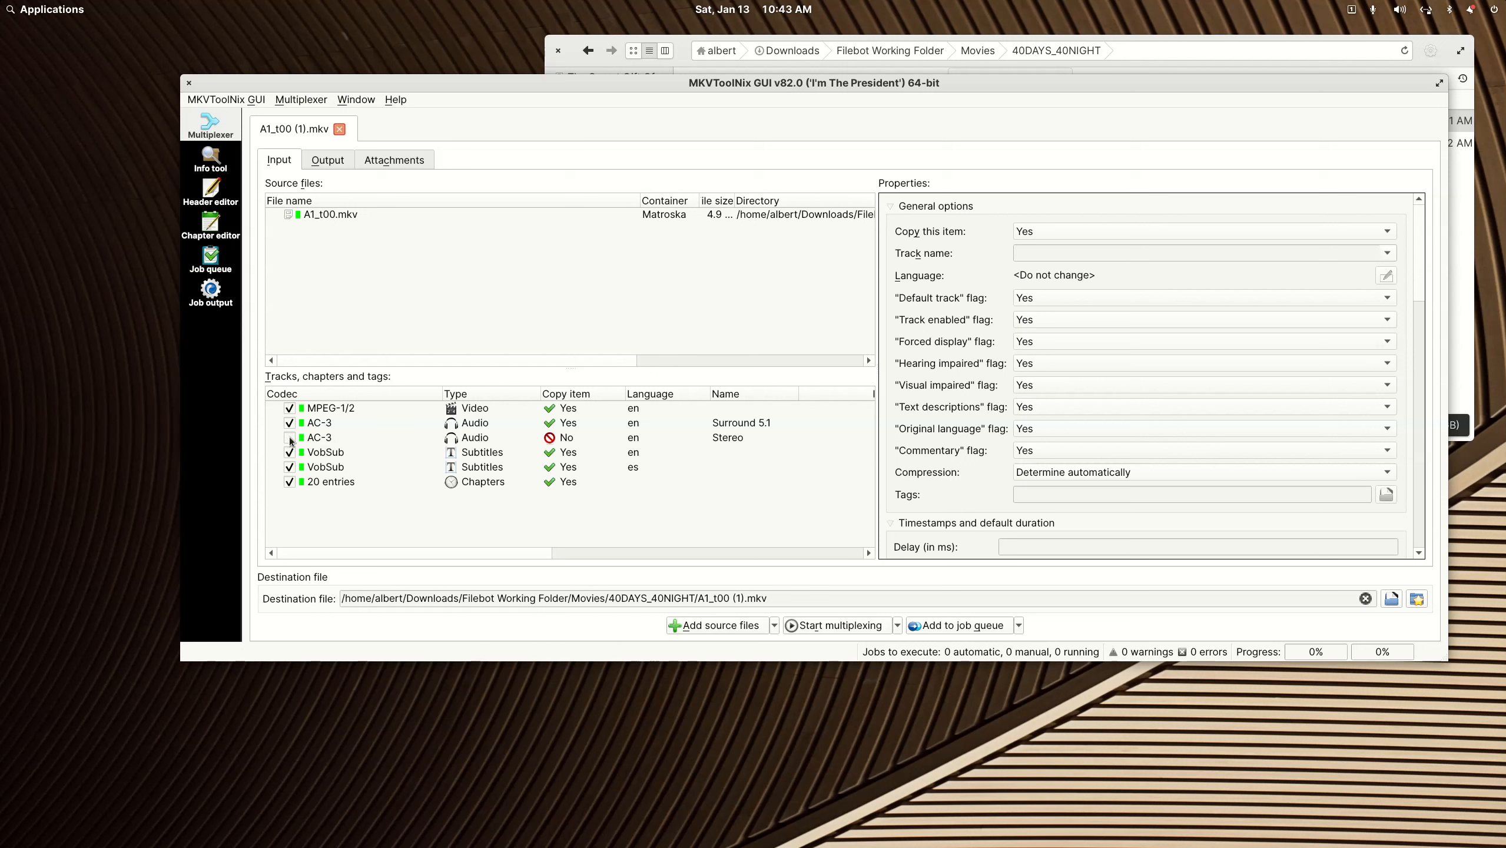
left_click(289, 467)
- Open The Movie Database and search it for "40 days"
left_click(65, 15)
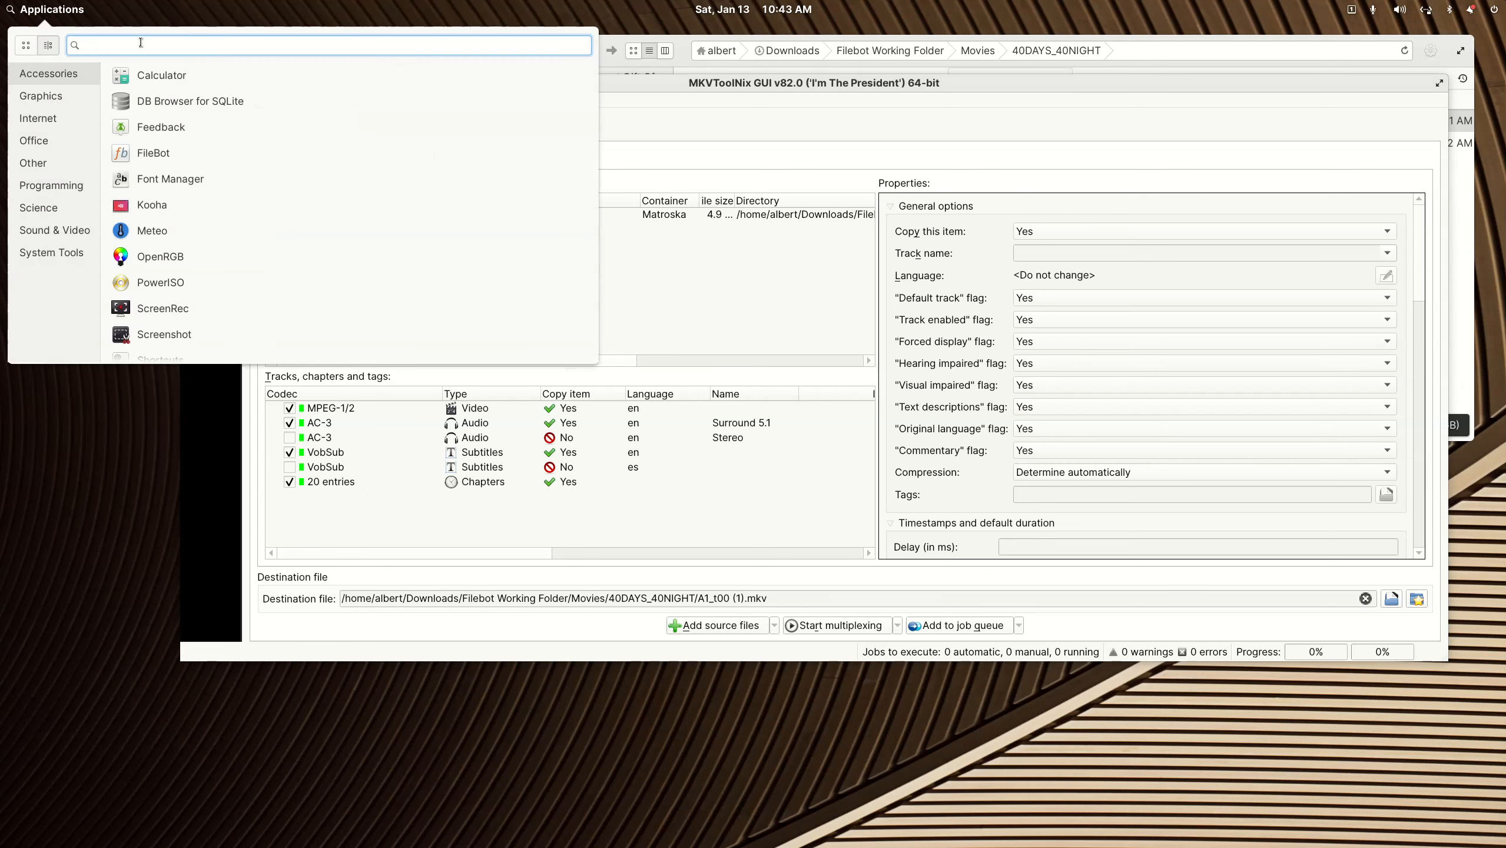
type("tm")
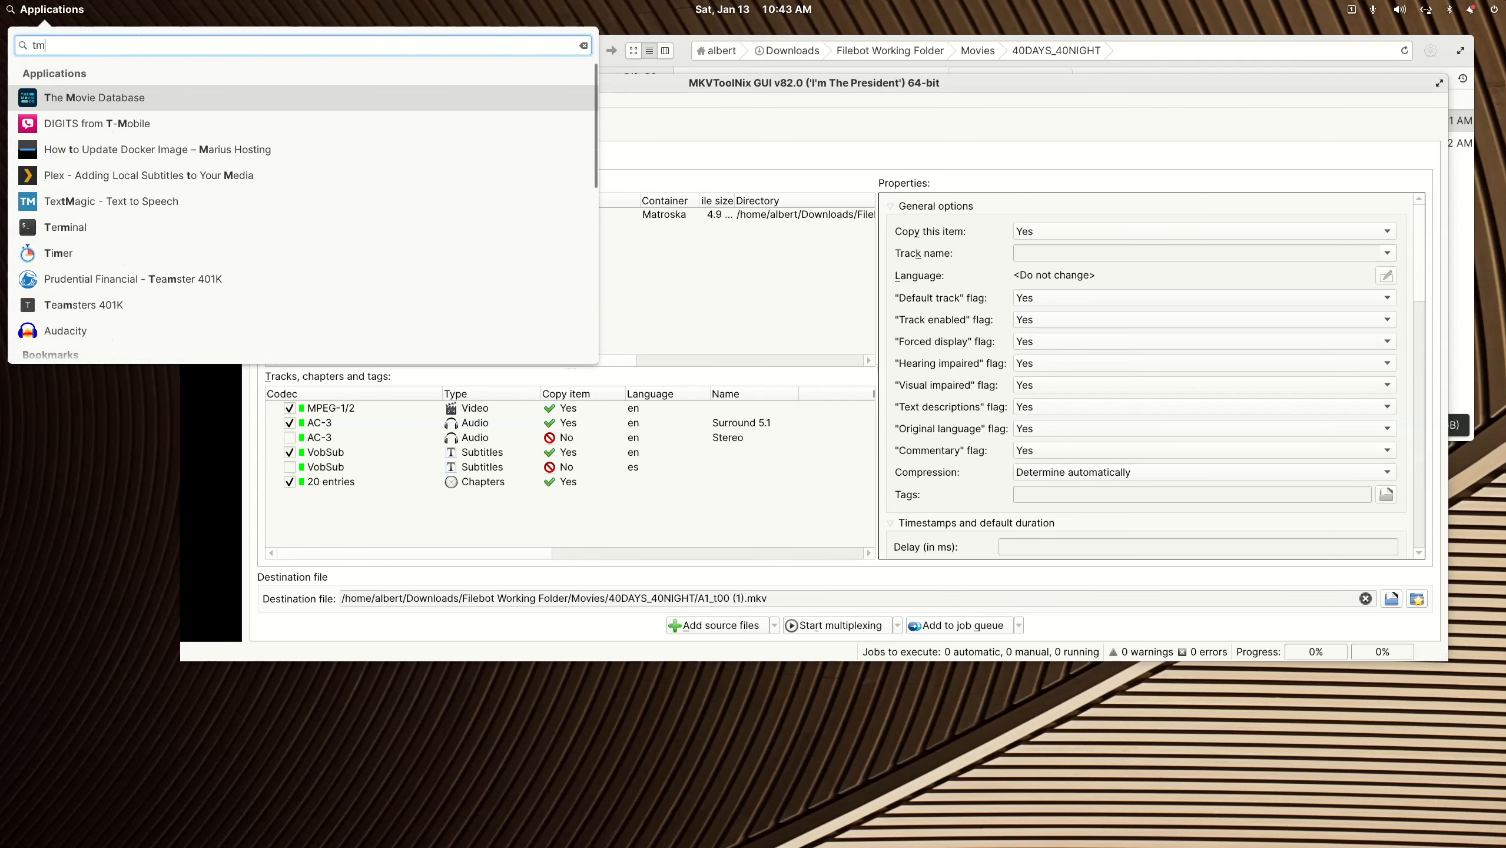
key("Escape")
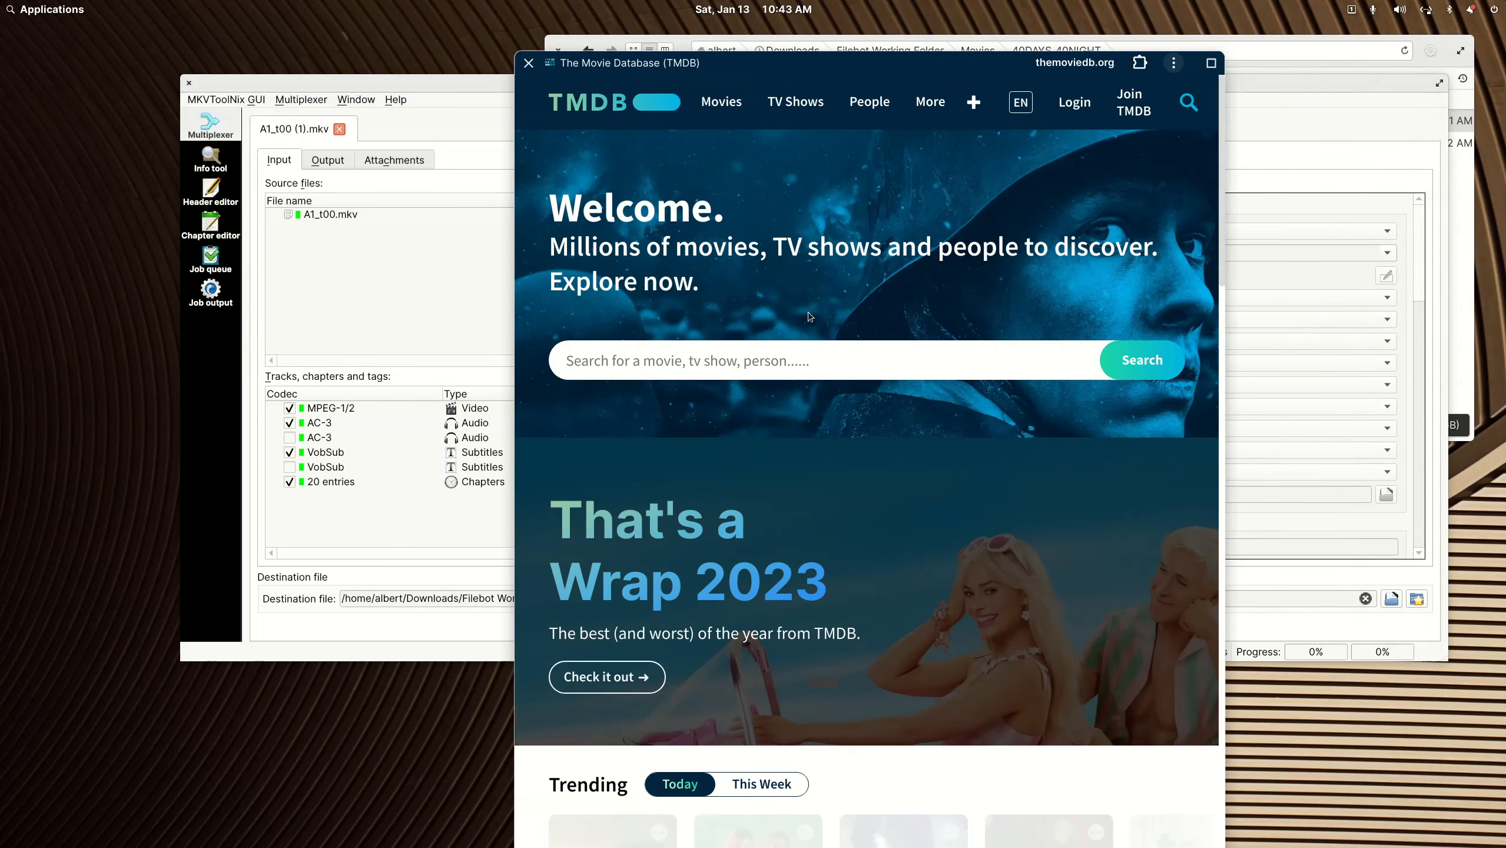
left_click(789, 362)
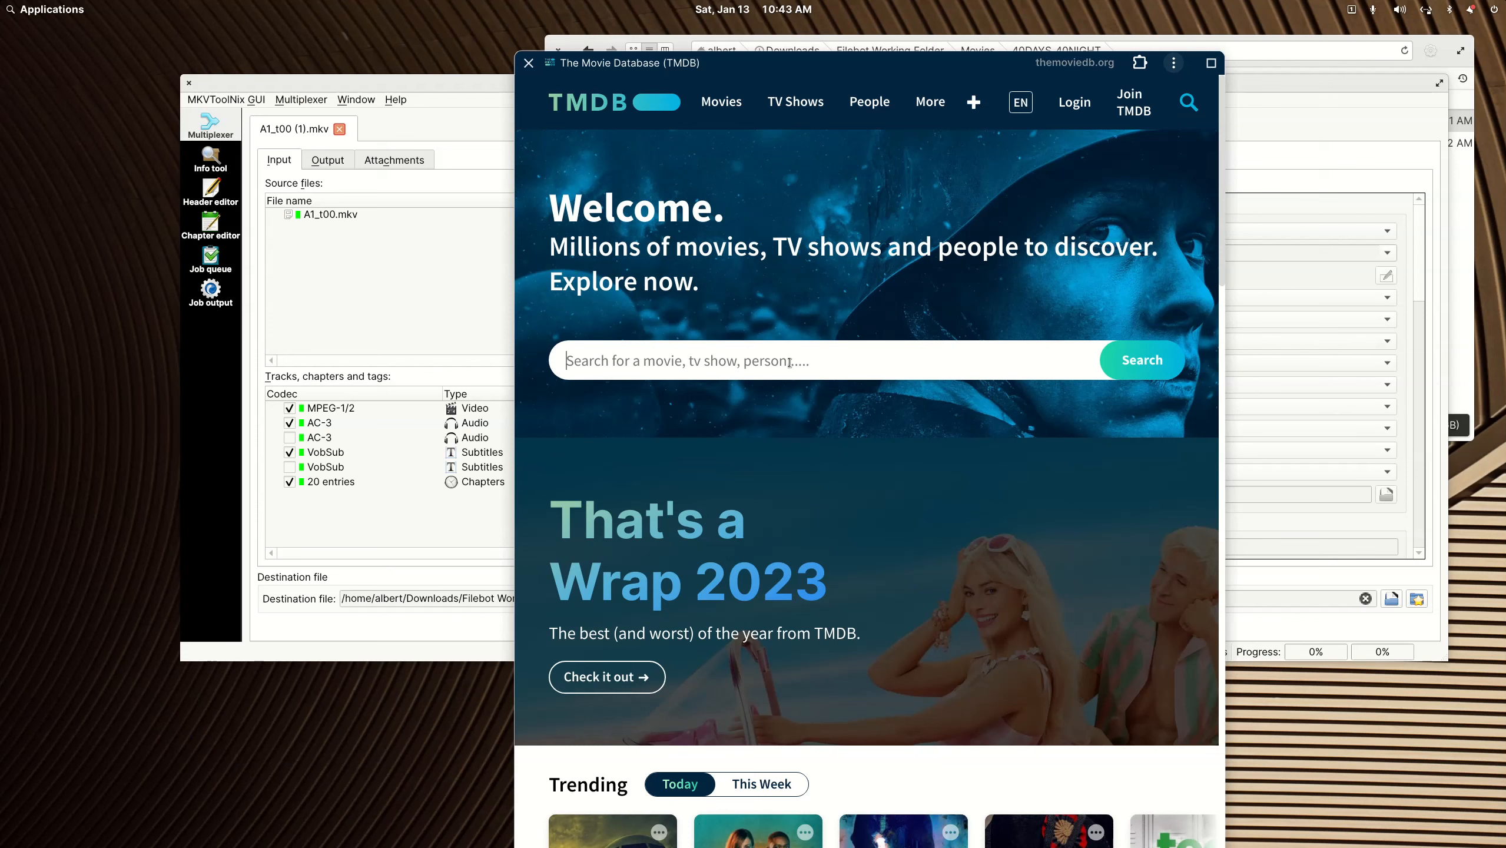
type("40 d")
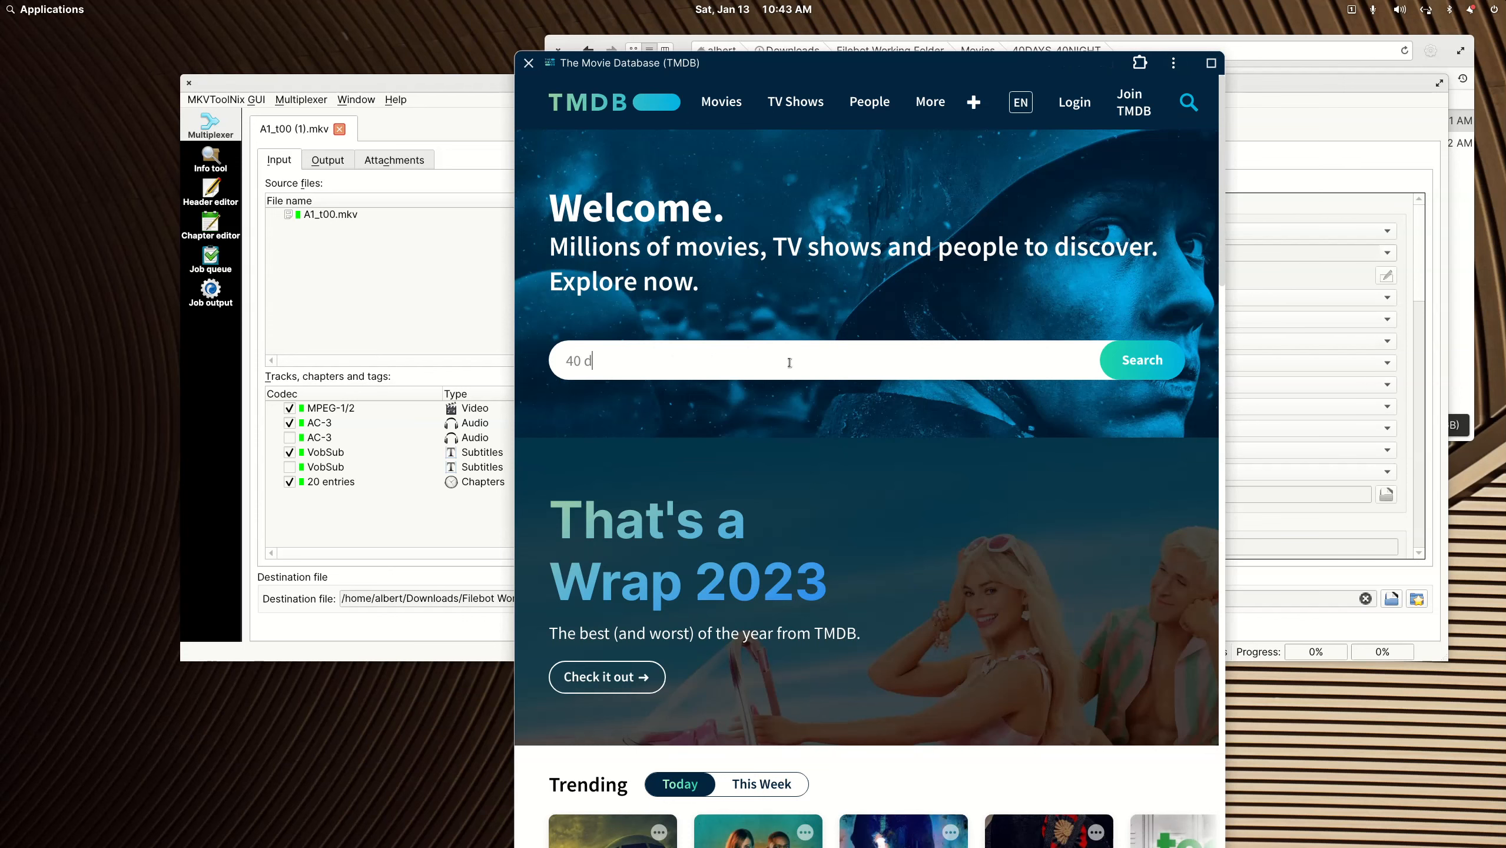
type("ays")
key("Return")
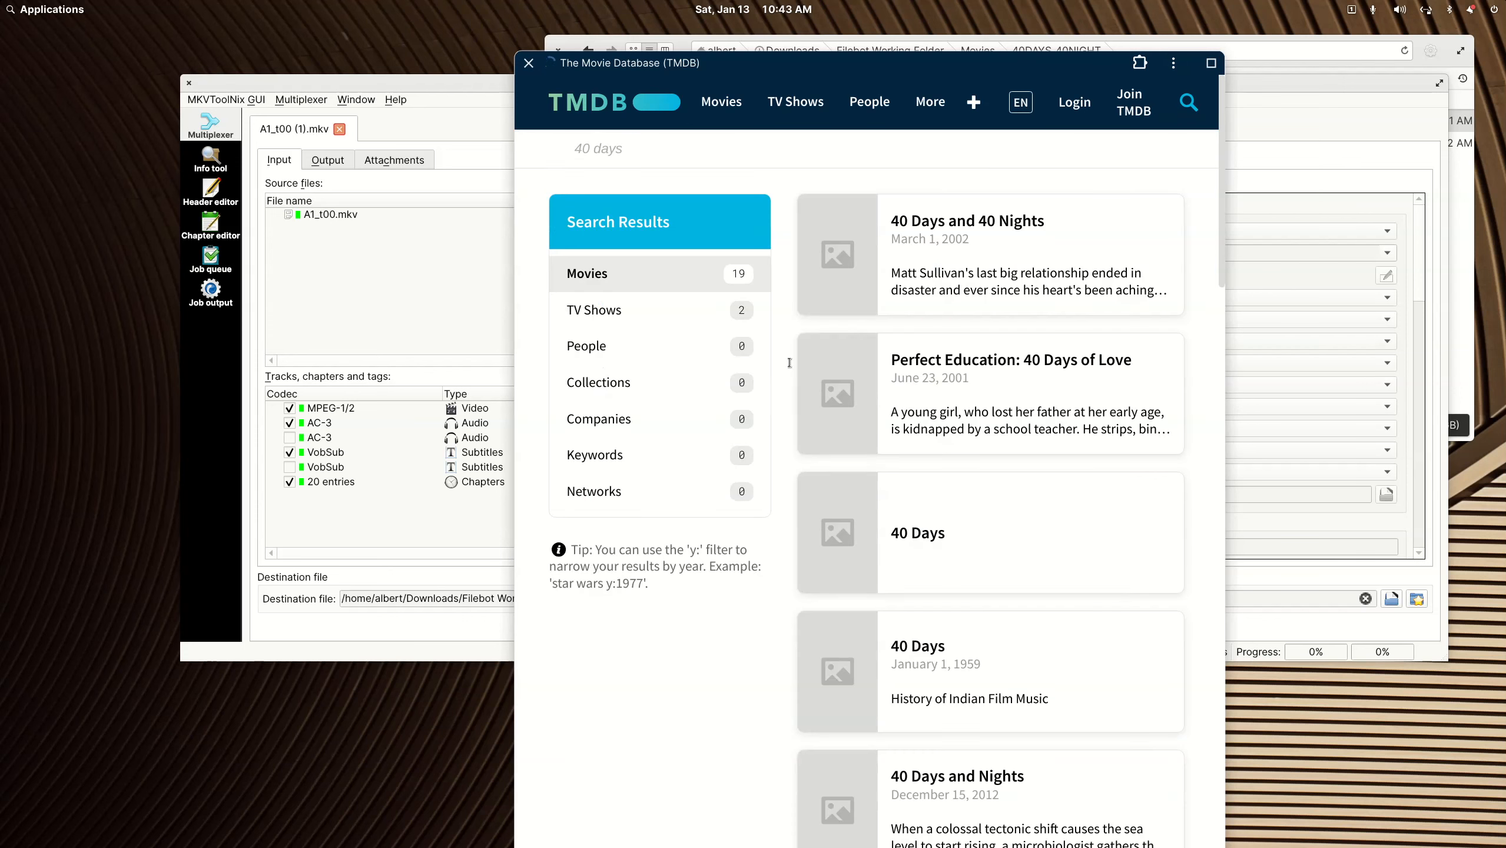
- Open the 40 Days and 40 Nights movie page, copy its title with the year, and move the window out of the way
left_click(922, 223)
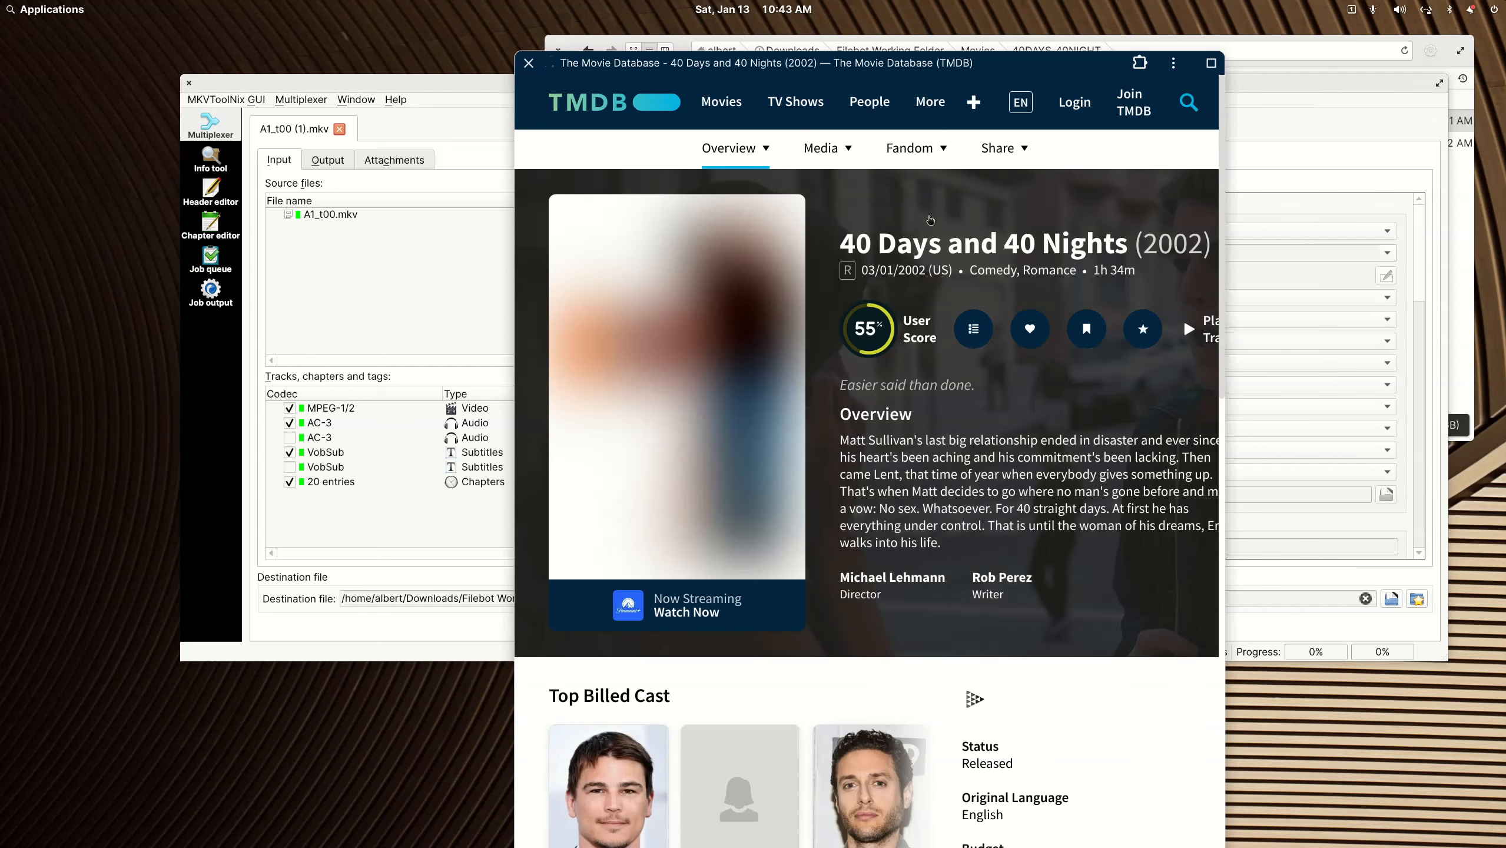
left_click_drag(844, 251, 1185, 249)
key("ctrl+c")
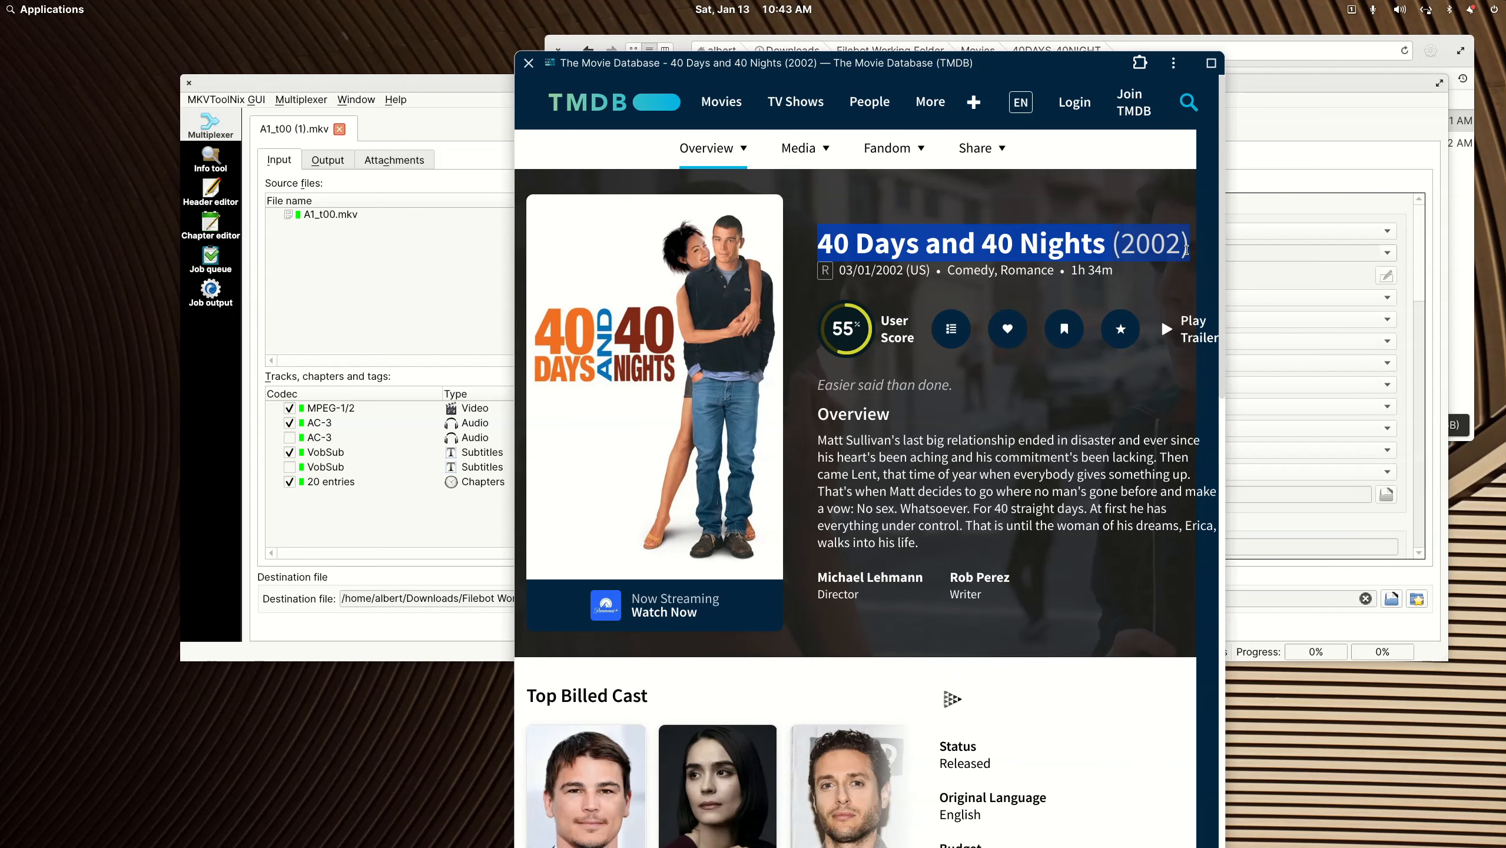
left_click_drag(843, 64, 1505, 119)
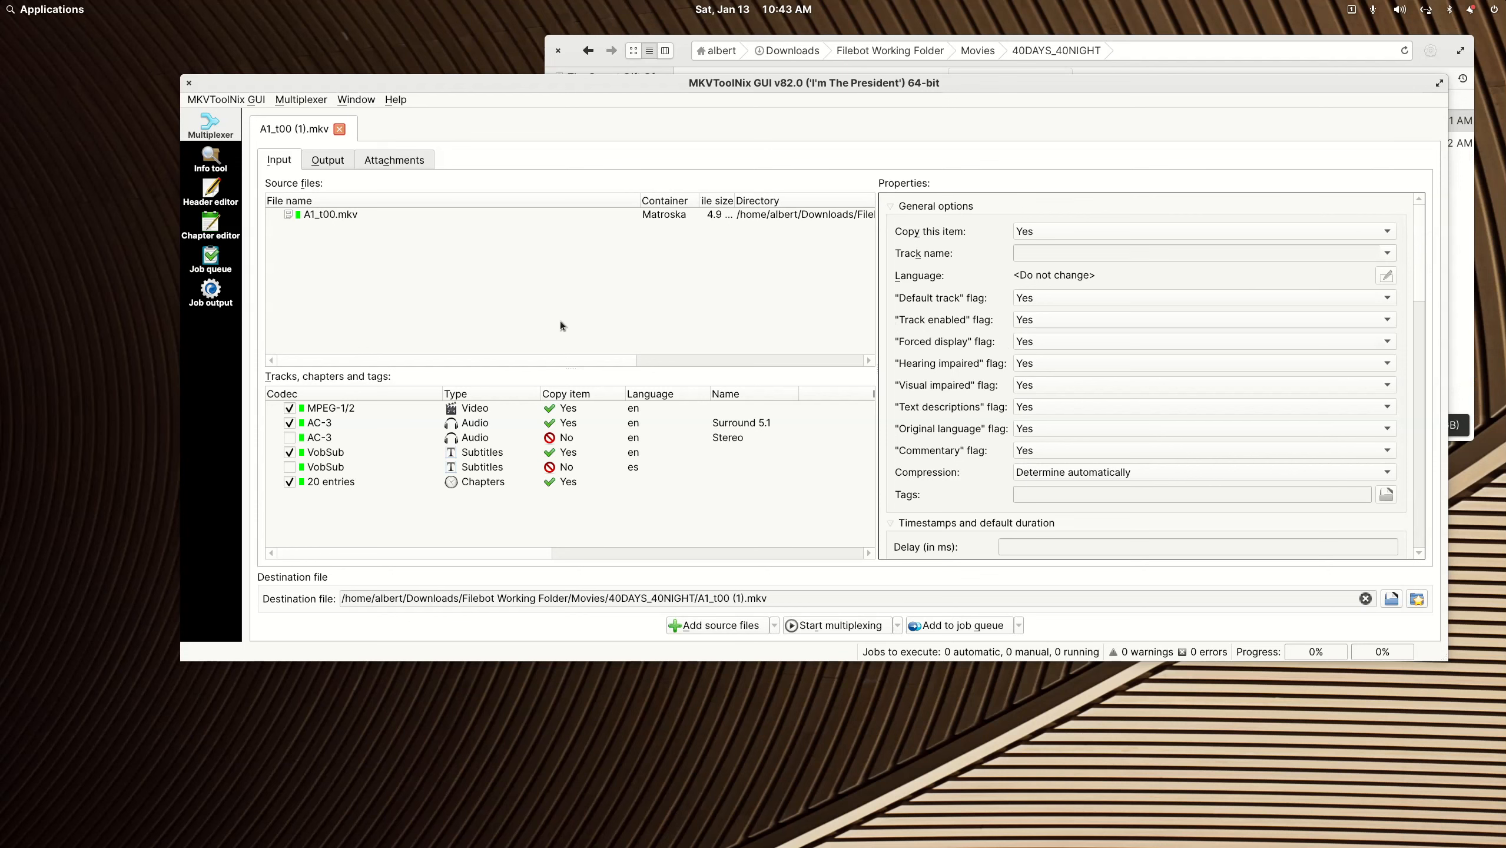
- Set the output file title in MKVToolNix GUI to the copied "40 Days and 40 Nights (2002)"
left_click(327, 162)
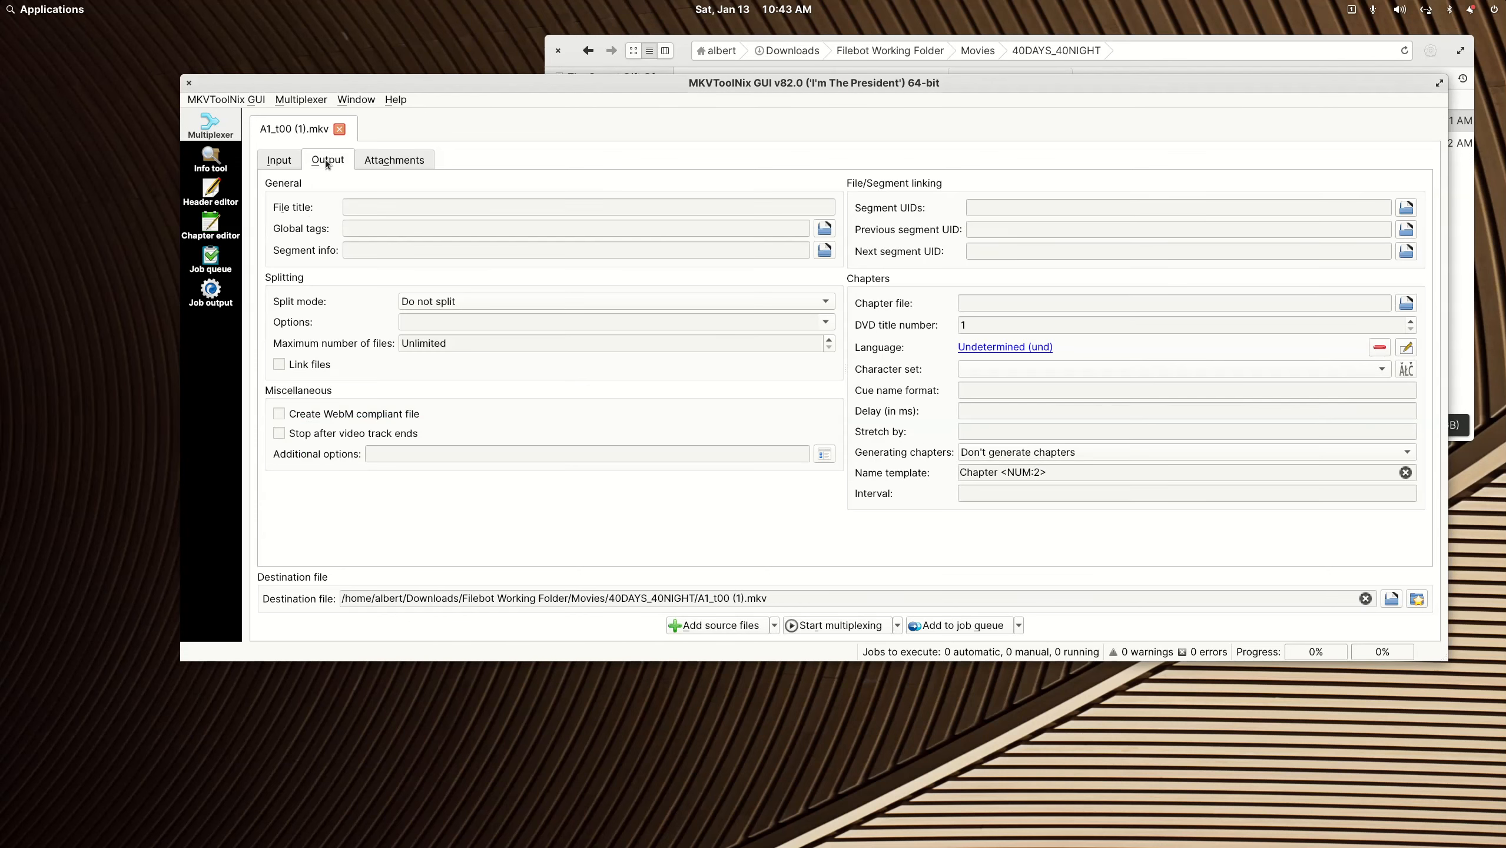
right_click(445, 207)
left_click(451, 280)
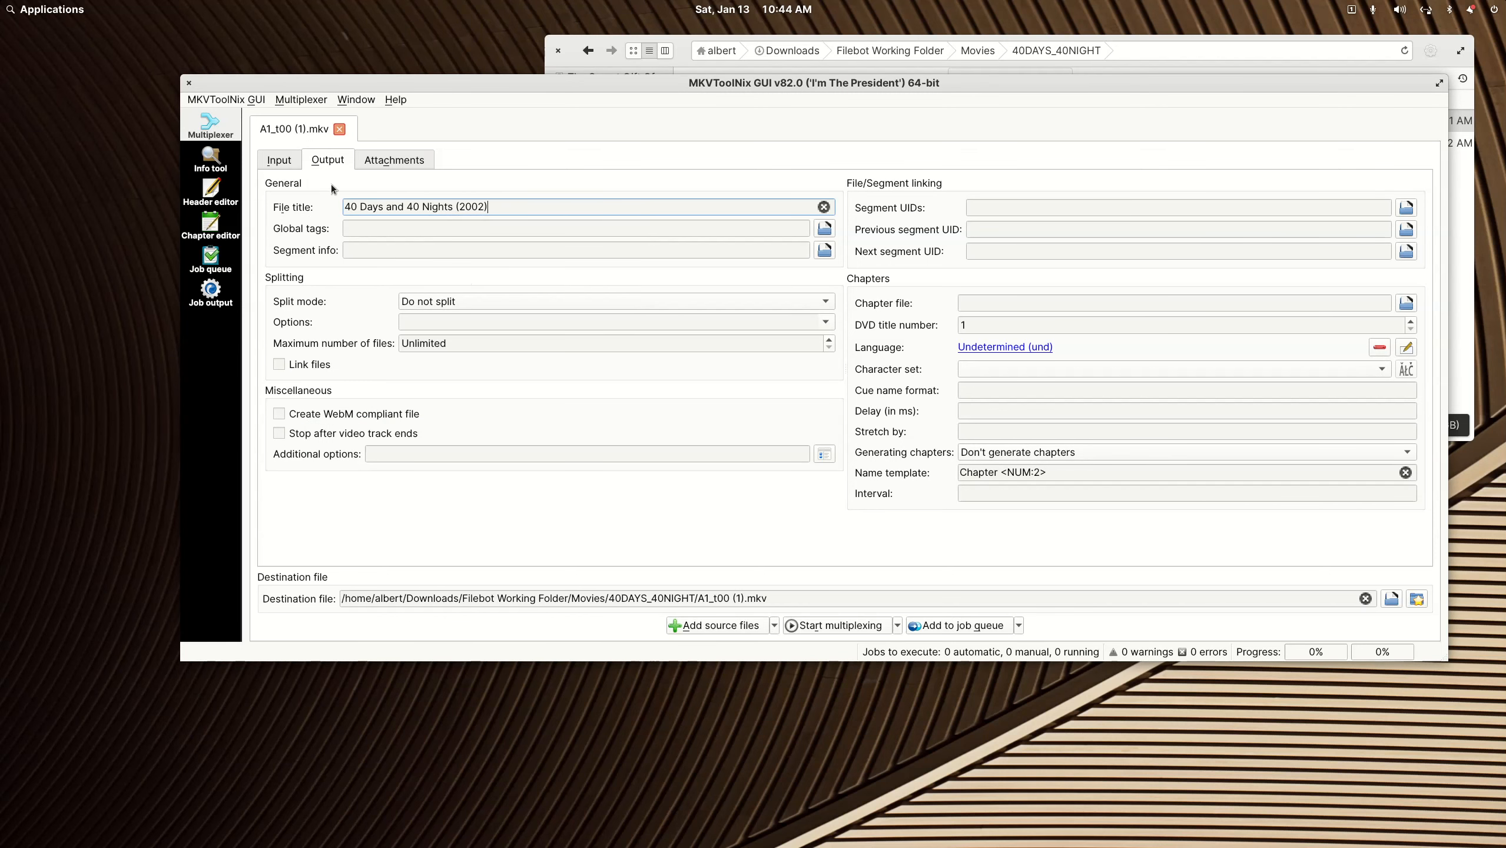
- Review the properties of the Surround 5.1 audio and English VobSub tracks, leaving the English subtitles included in the copy
left_click(291, 162)
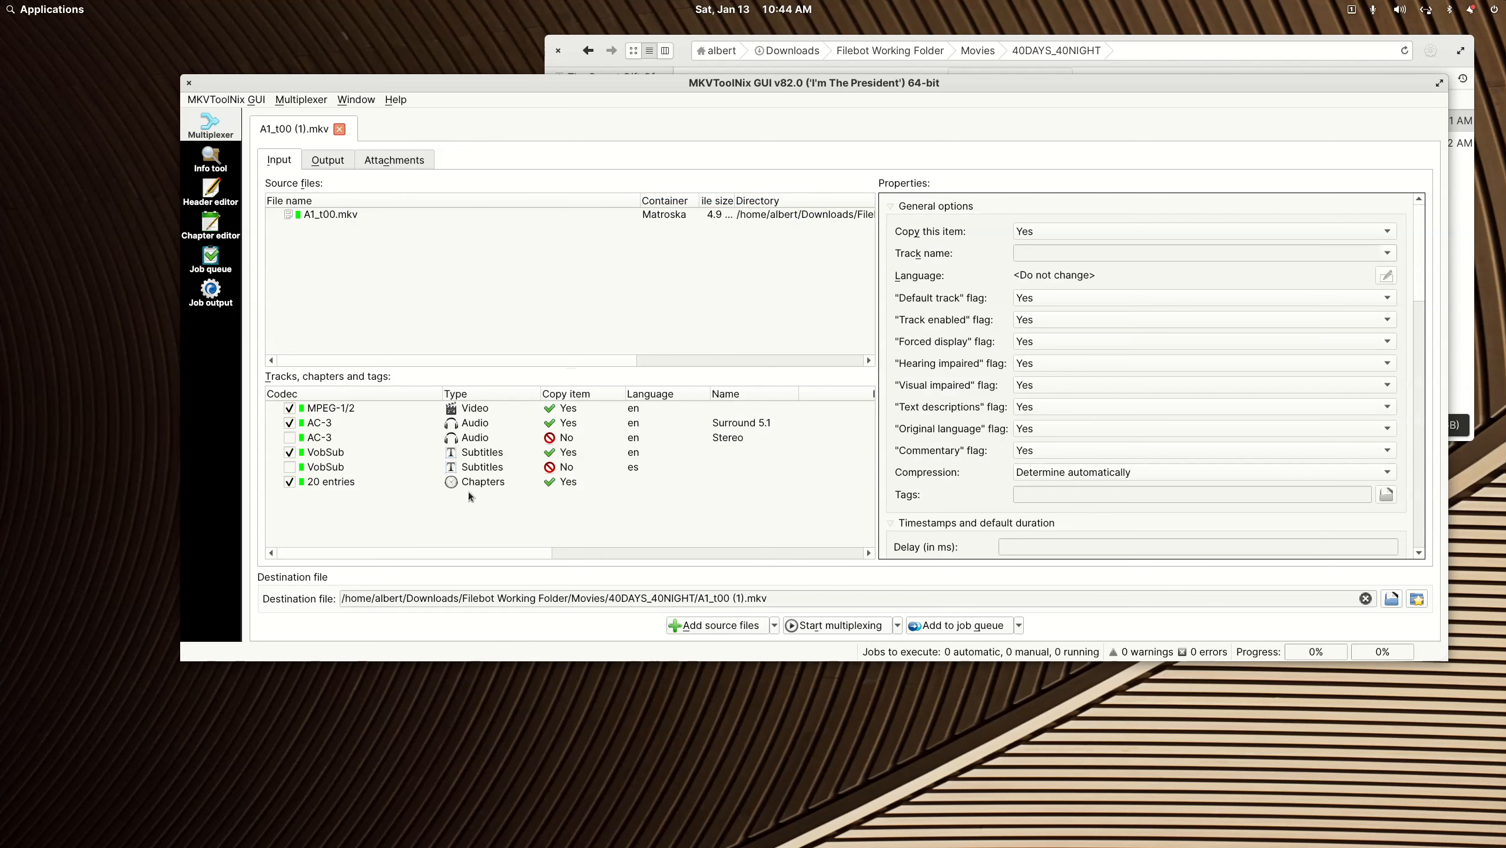
left_click(325, 425)
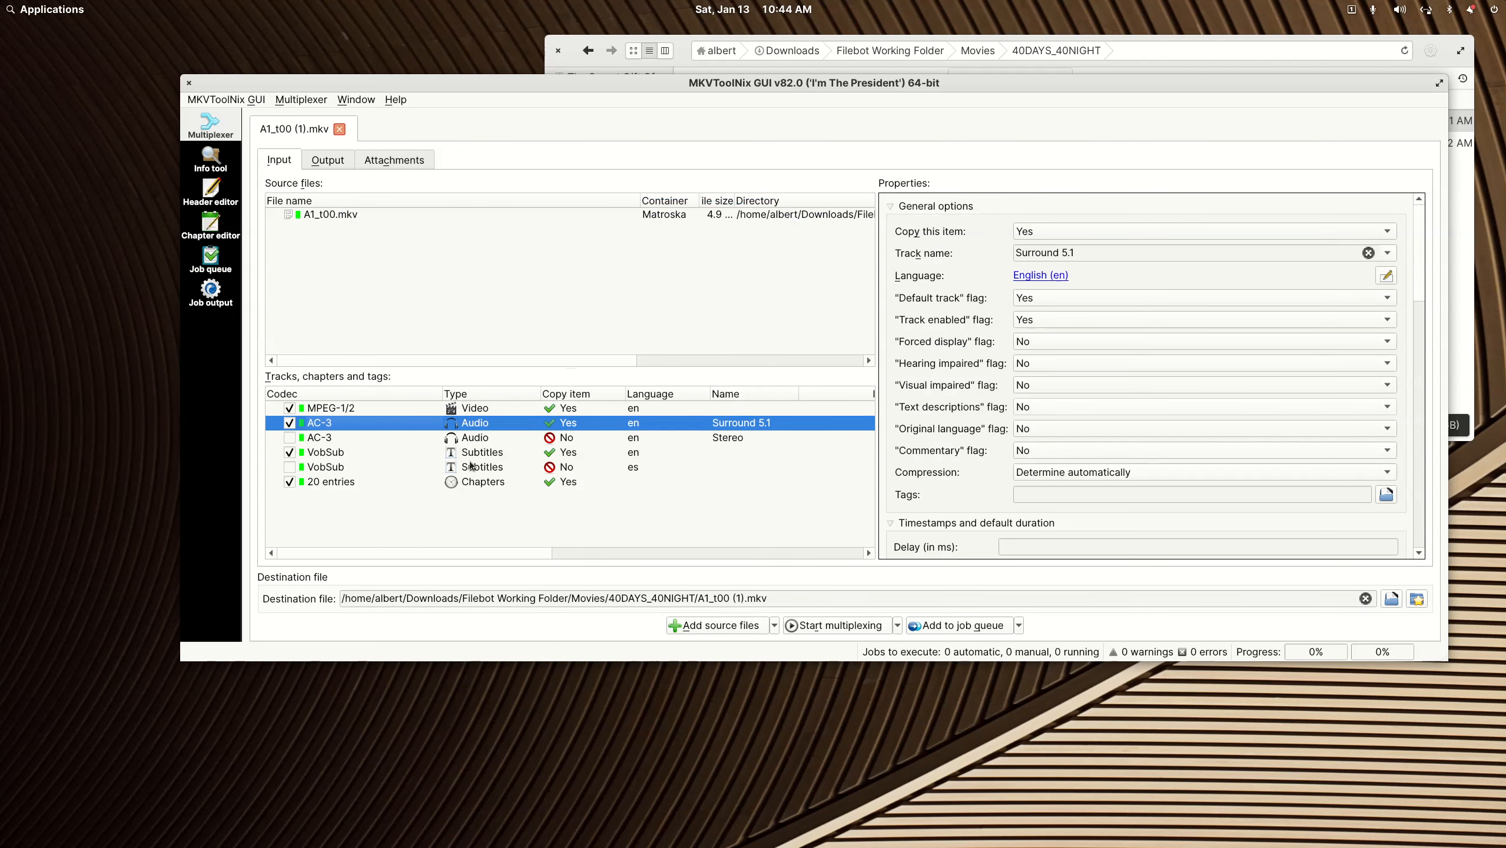
left_click_drag(531, 82, 466, 67)
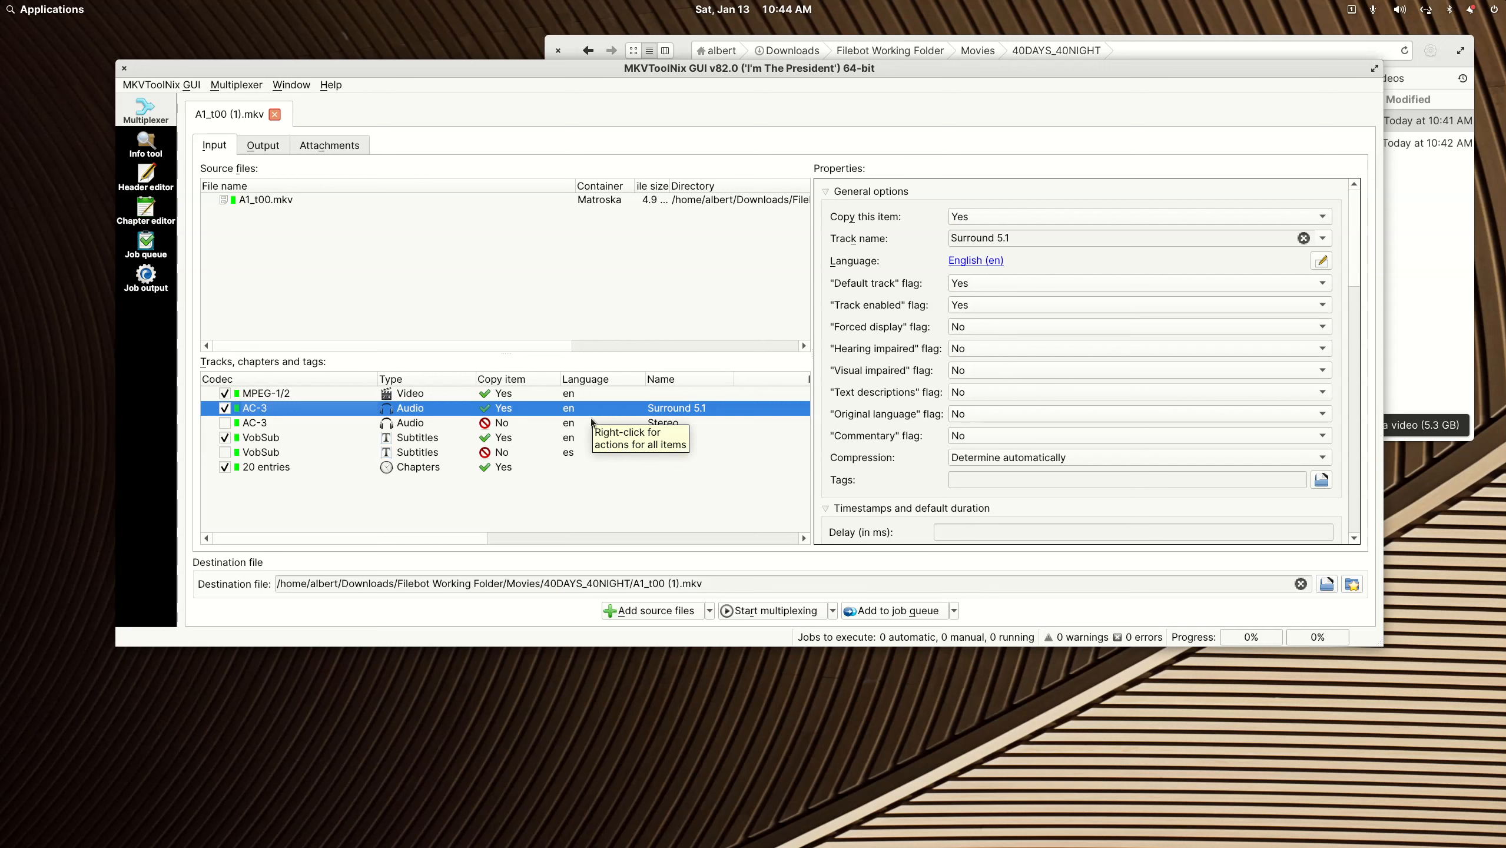
left_click(266, 442)
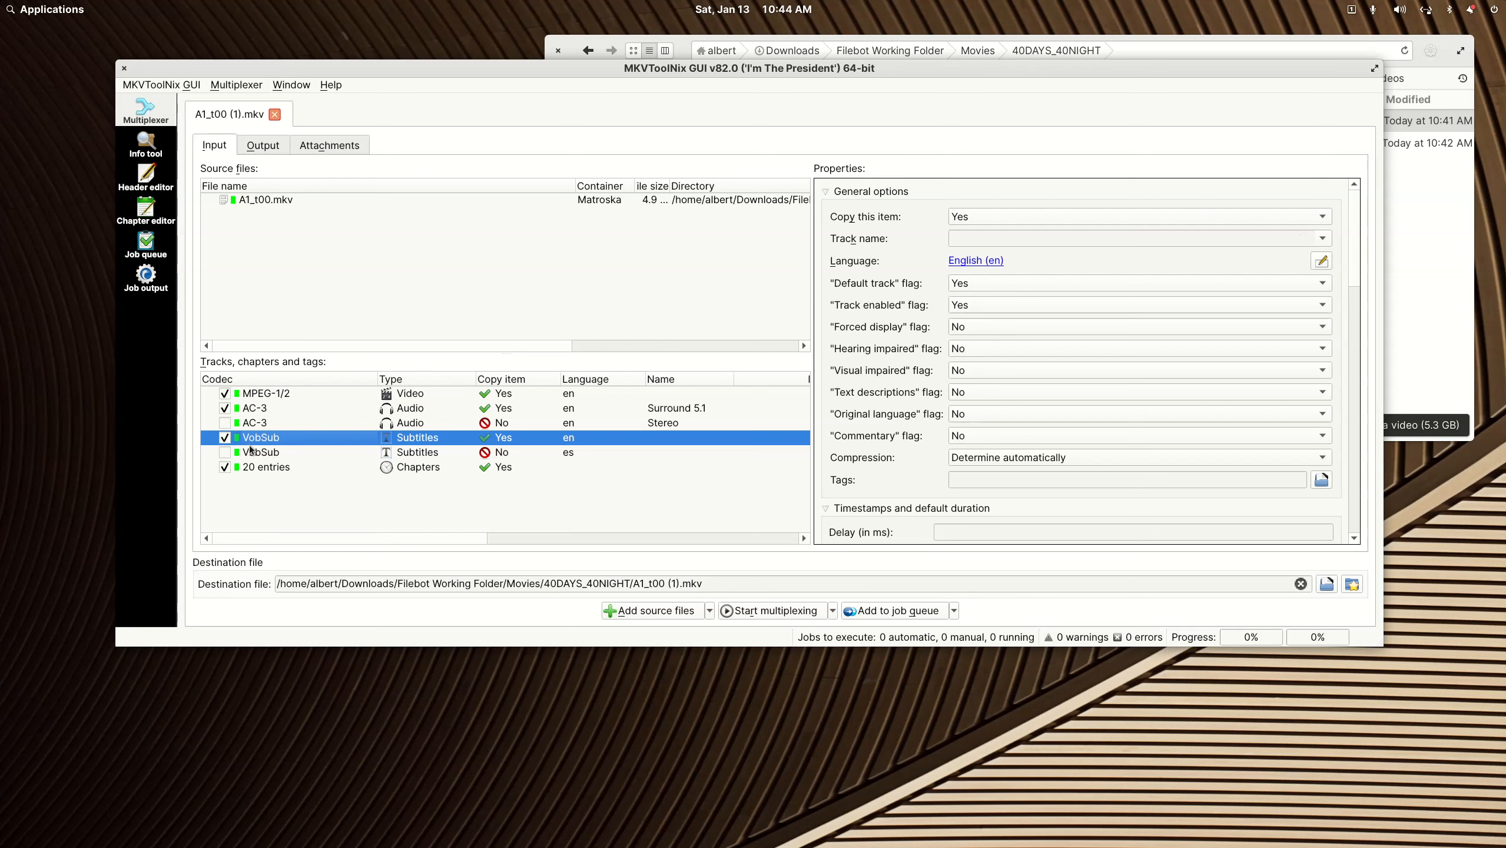
left_click(223, 439)
left_click(224, 438)
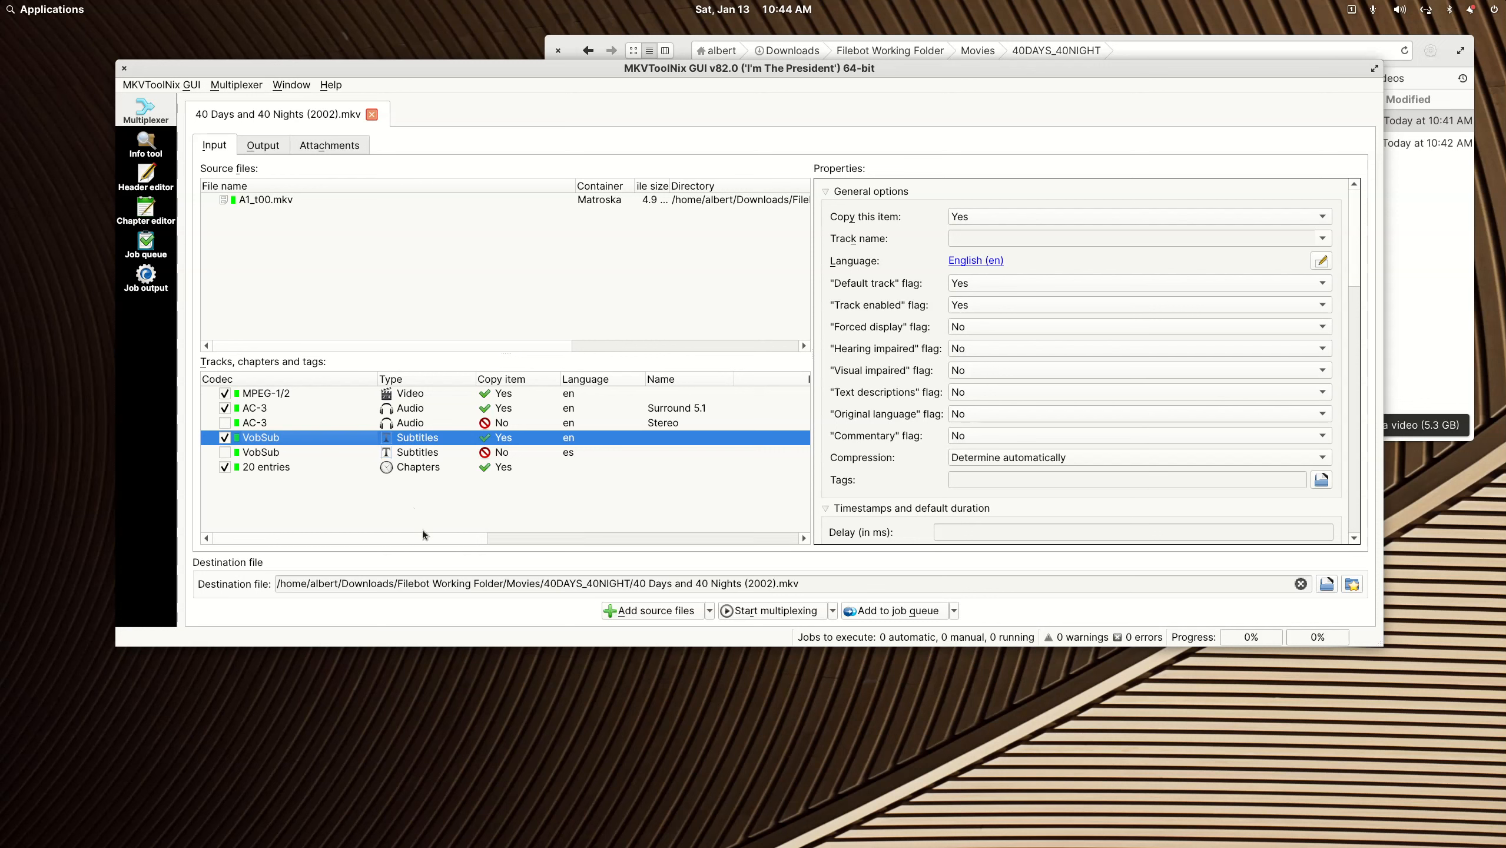
- Name the destination file "40 Days and 40 Nights (2002).mkv", multiplex it, and uncover the 40DAYS_40NIGHT folder window
left_click(751, 613)
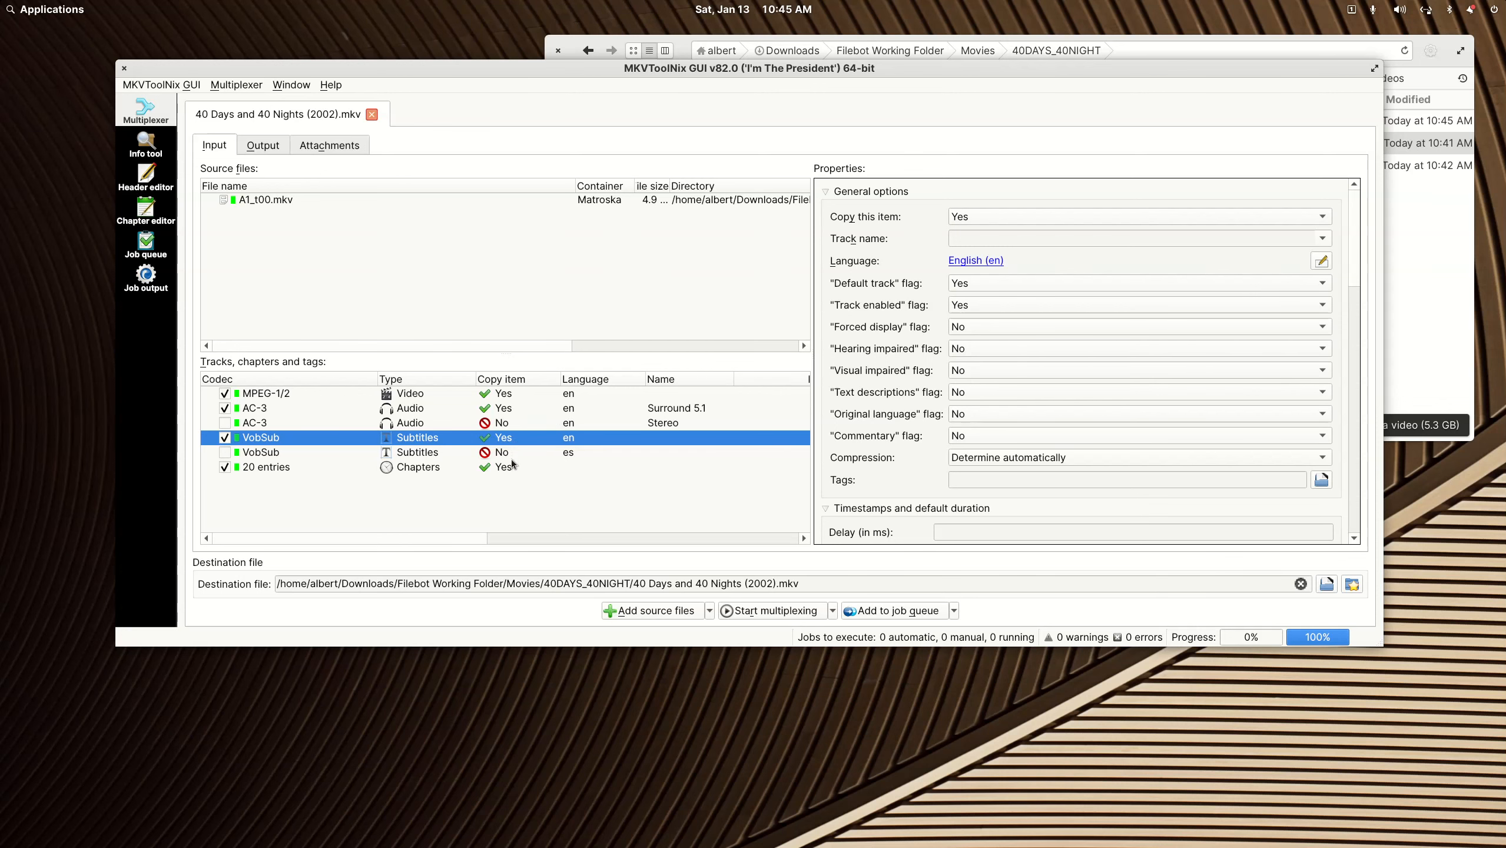
left_click(273, 150)
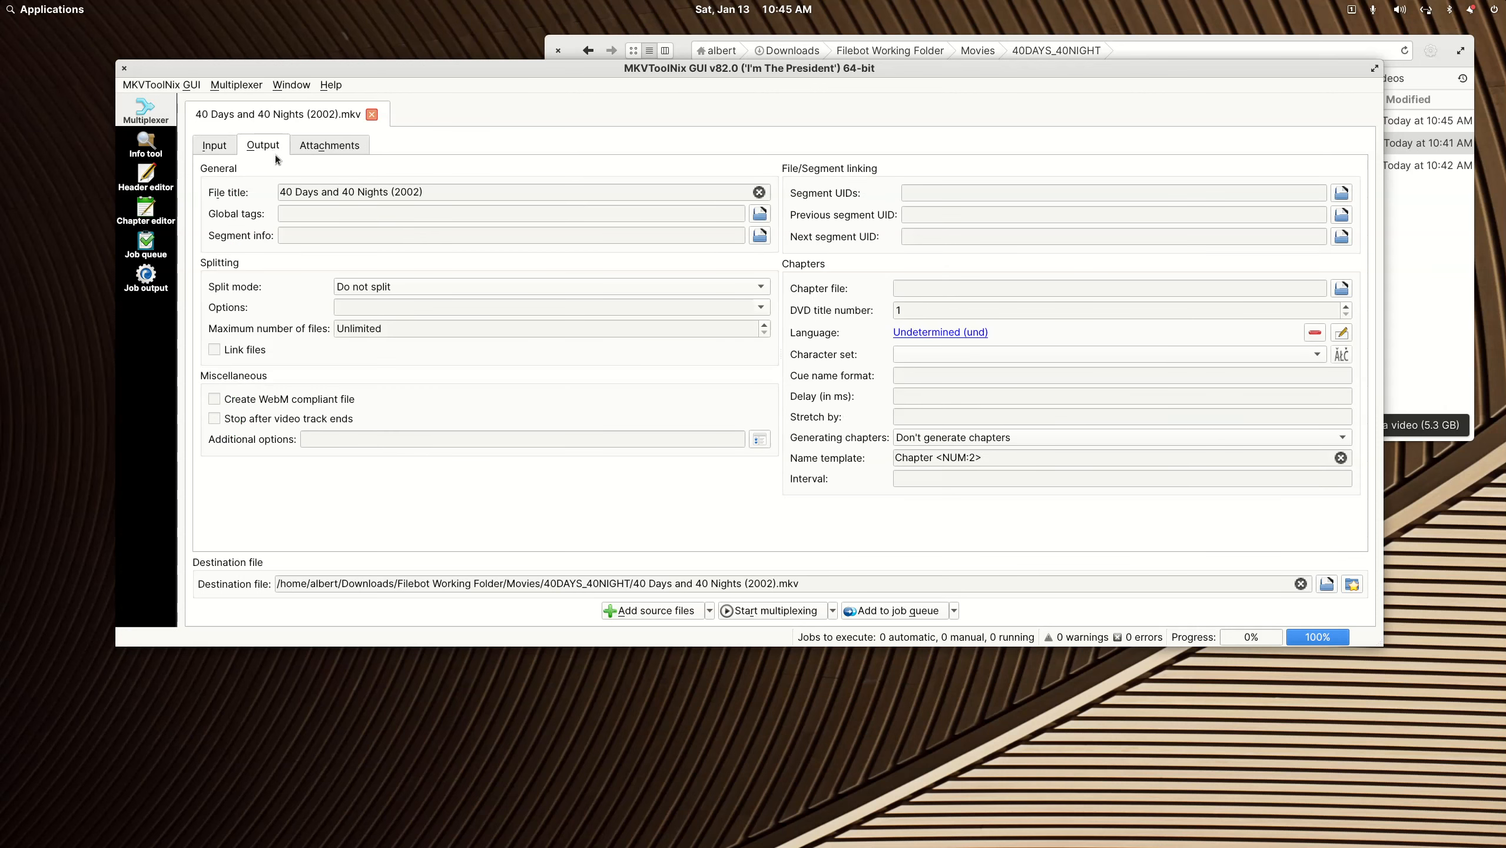
left_click_drag(414, 67, 422, 465)
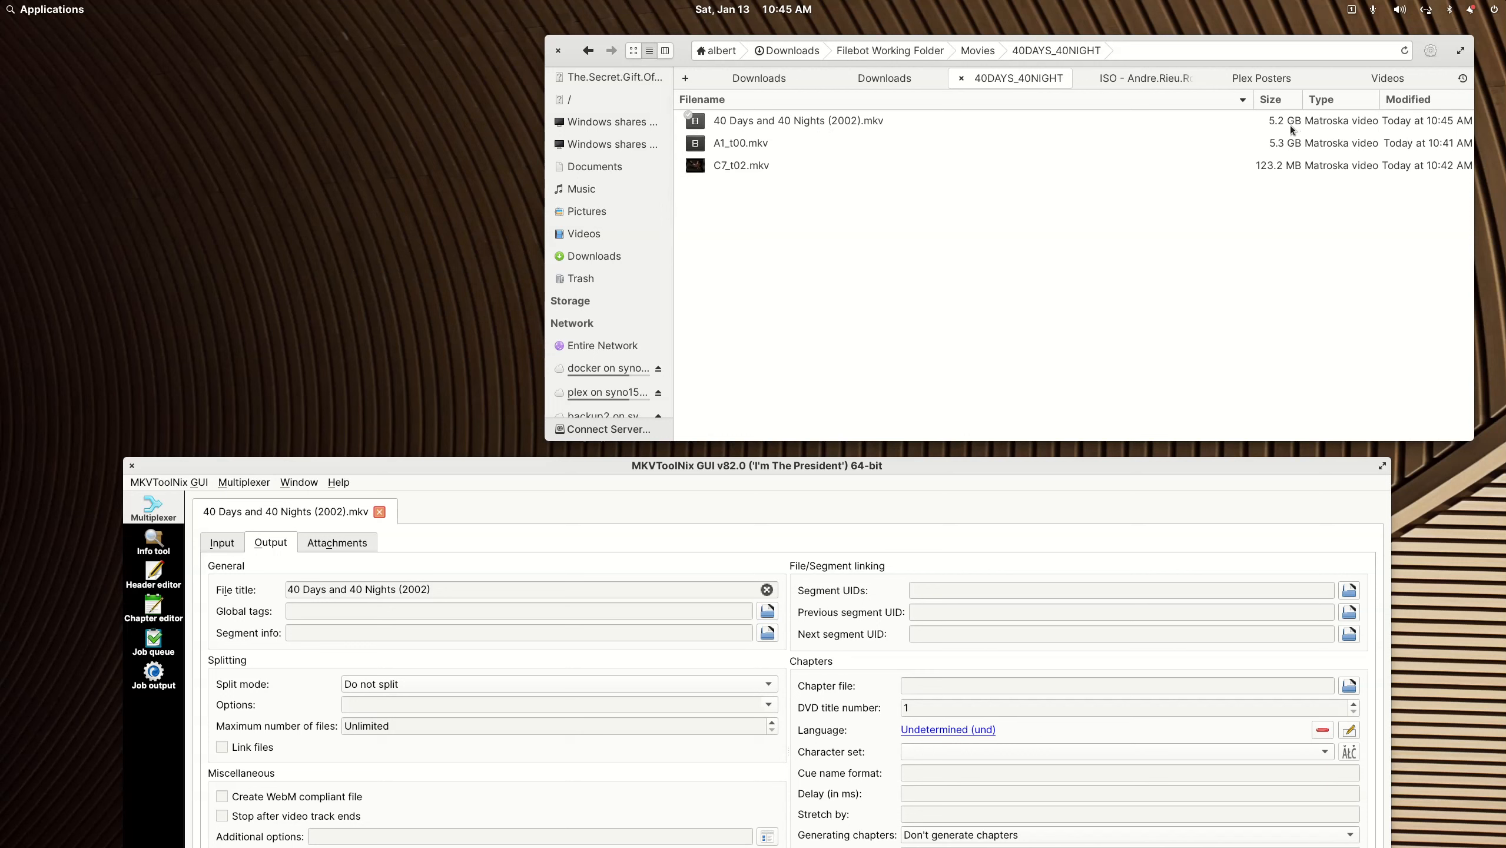
- Play 40 Days and 40 Nights (2002).mkv, pause it, check its available subtitle and audio tracks, and close the player
left_click(836, 126)
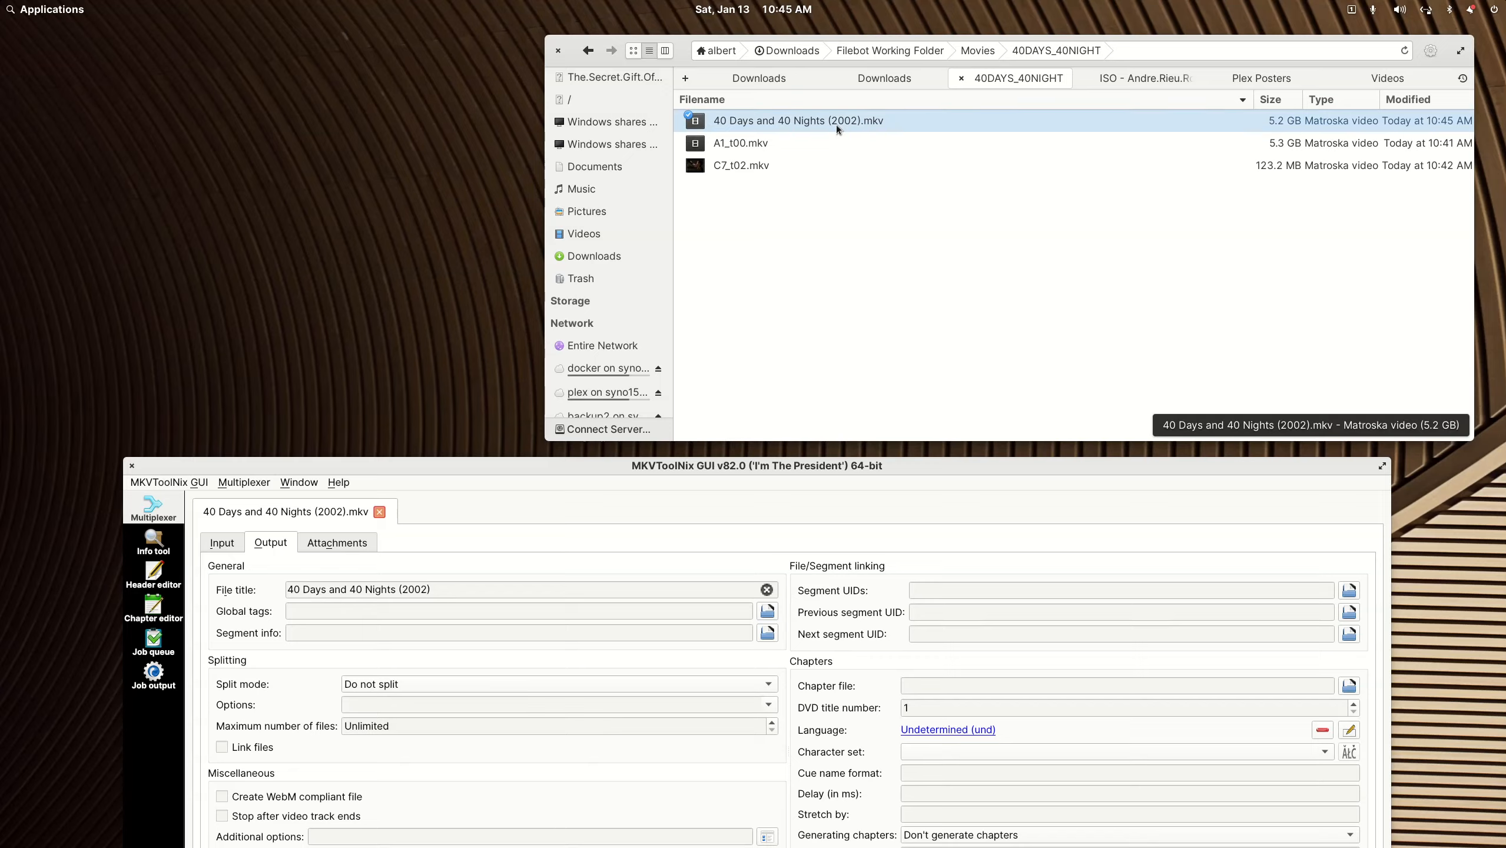
double_click(836, 125)
left_click(12, 838)
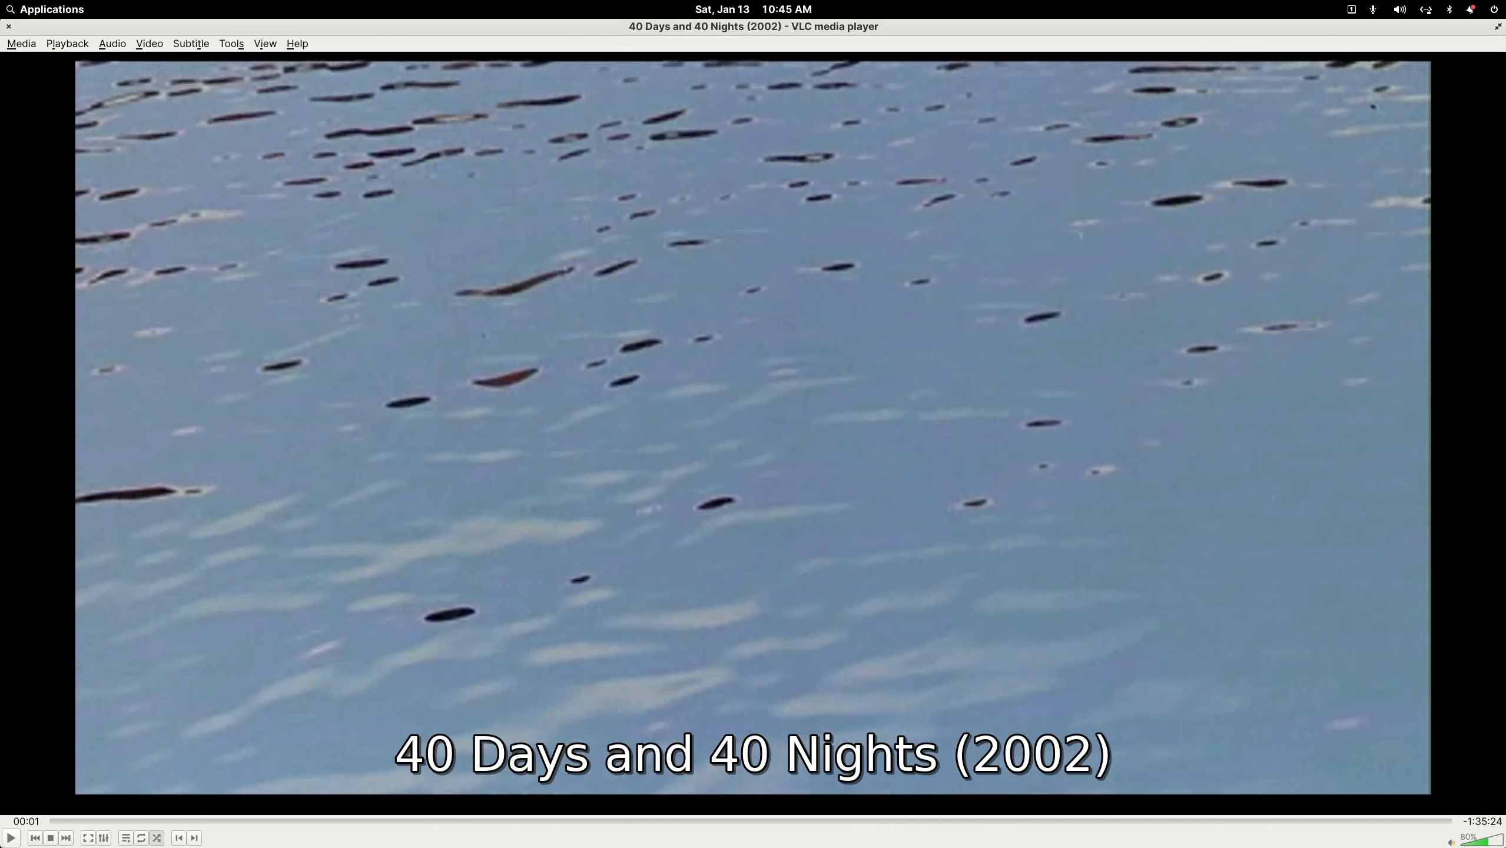
left_click(191, 43)
mouse_move(199, 79)
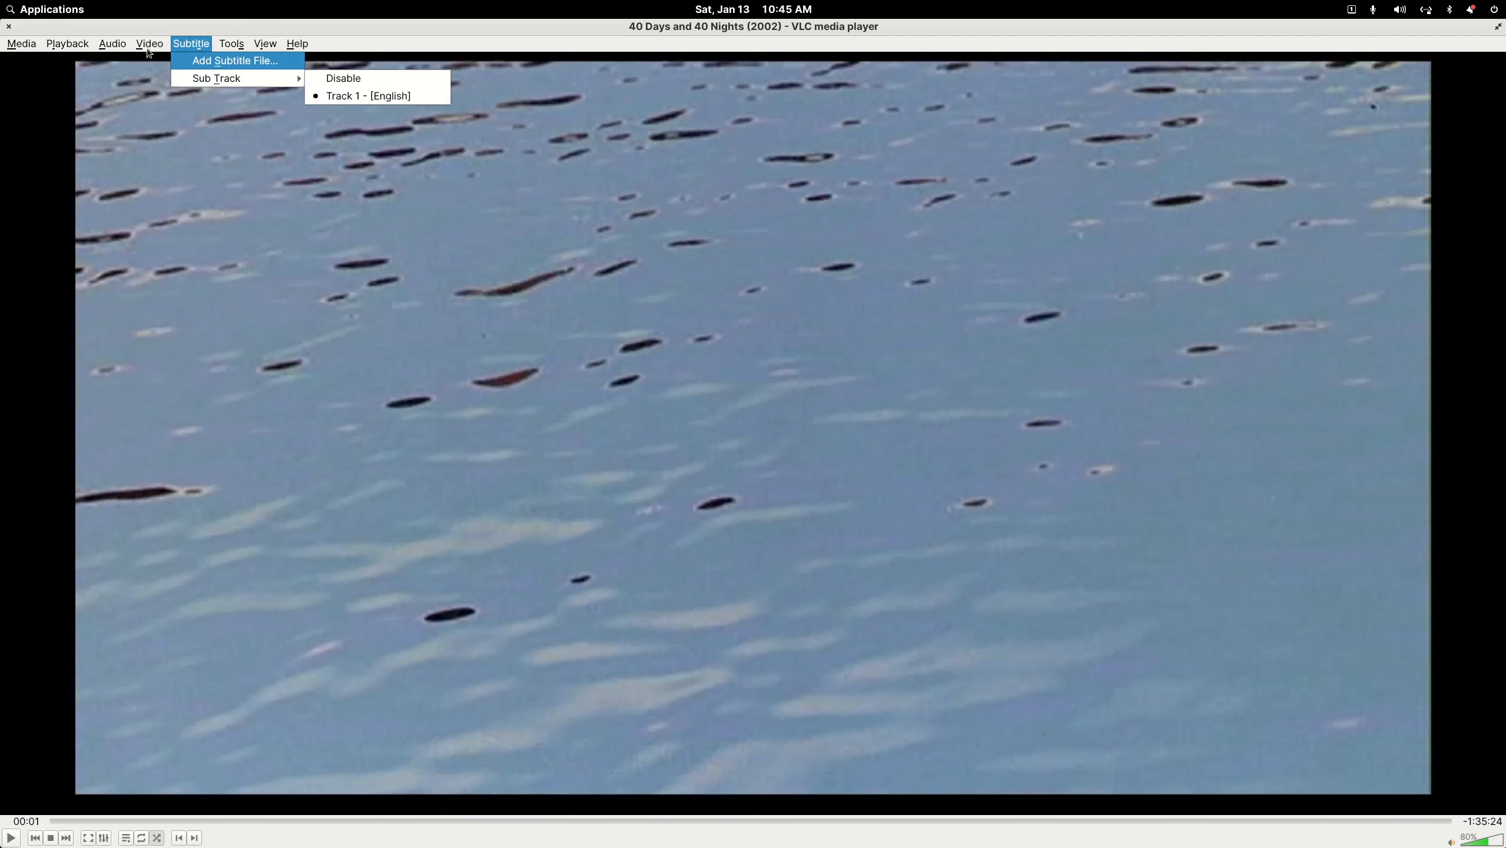
mouse_move(112, 43)
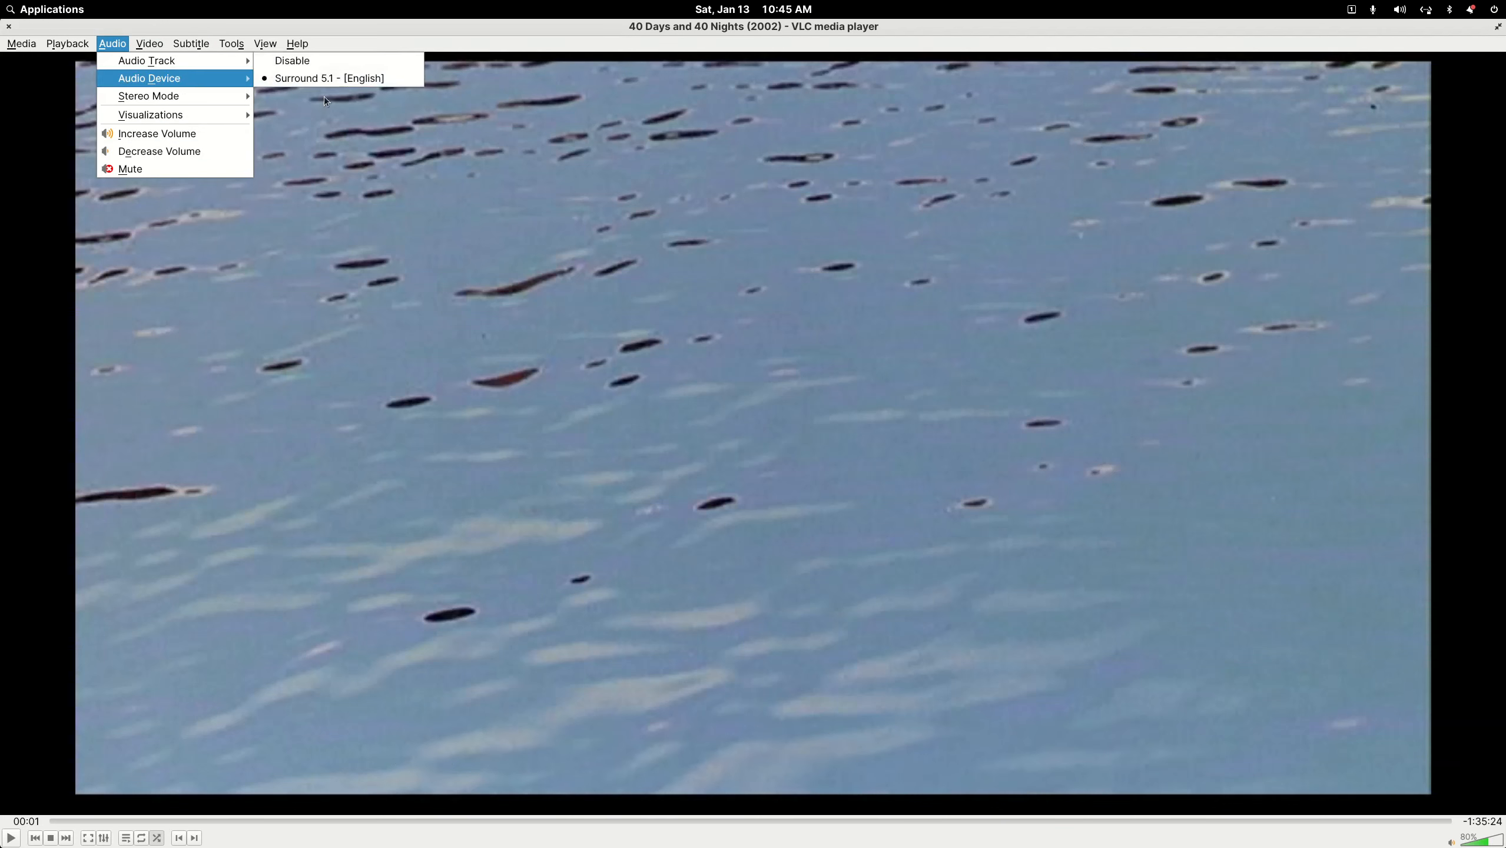
left_click(10, 28)
left_click(10, 28)
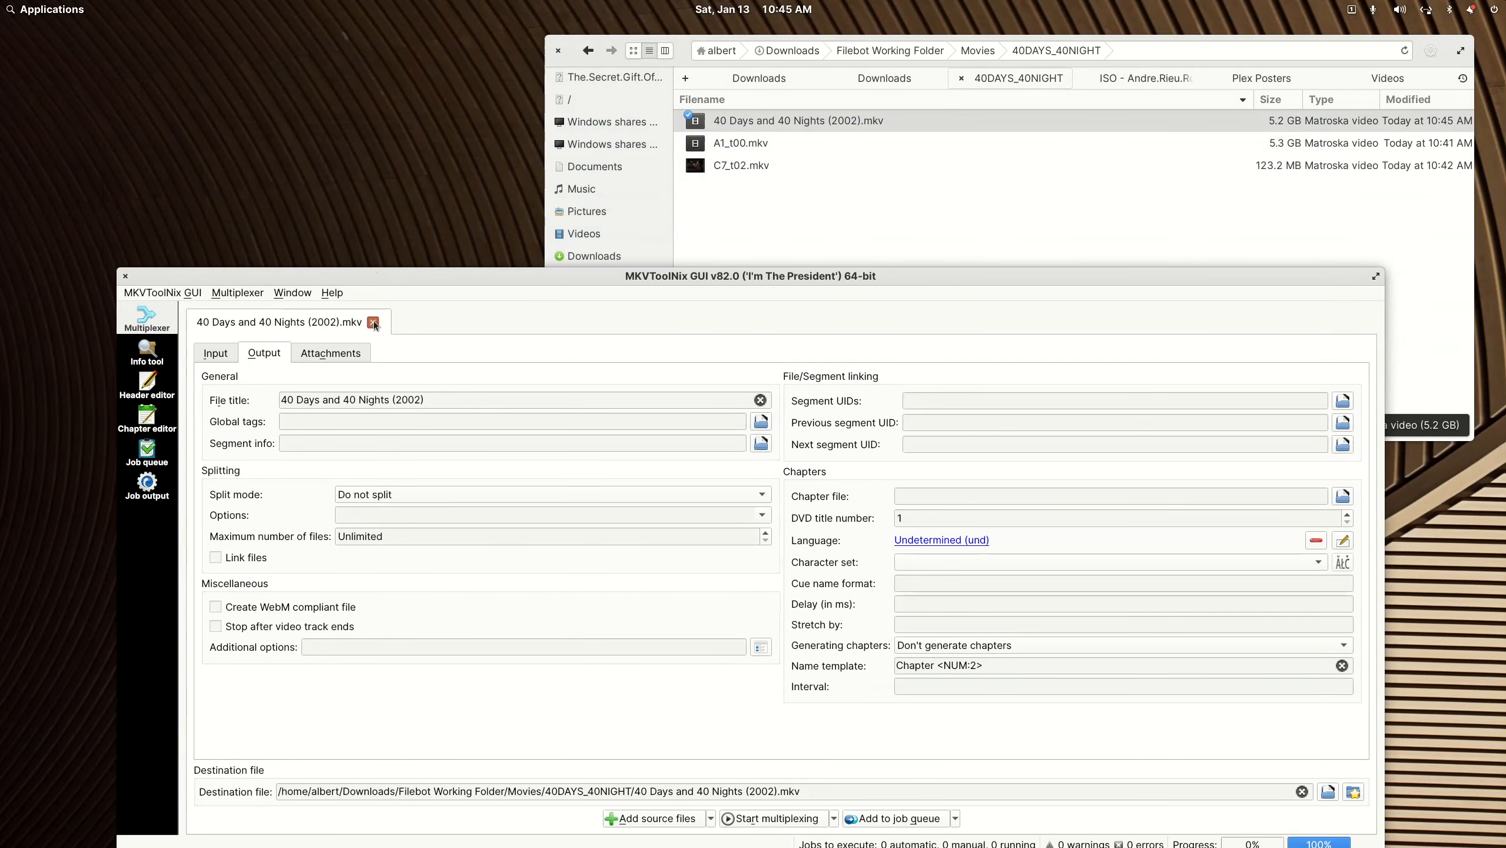
- Close the finished multiplex job and load the mp4 from the Beneath the Planet of the Apes (1970) folder in Movies into MKVToolNix GUI
left_click(373, 323)
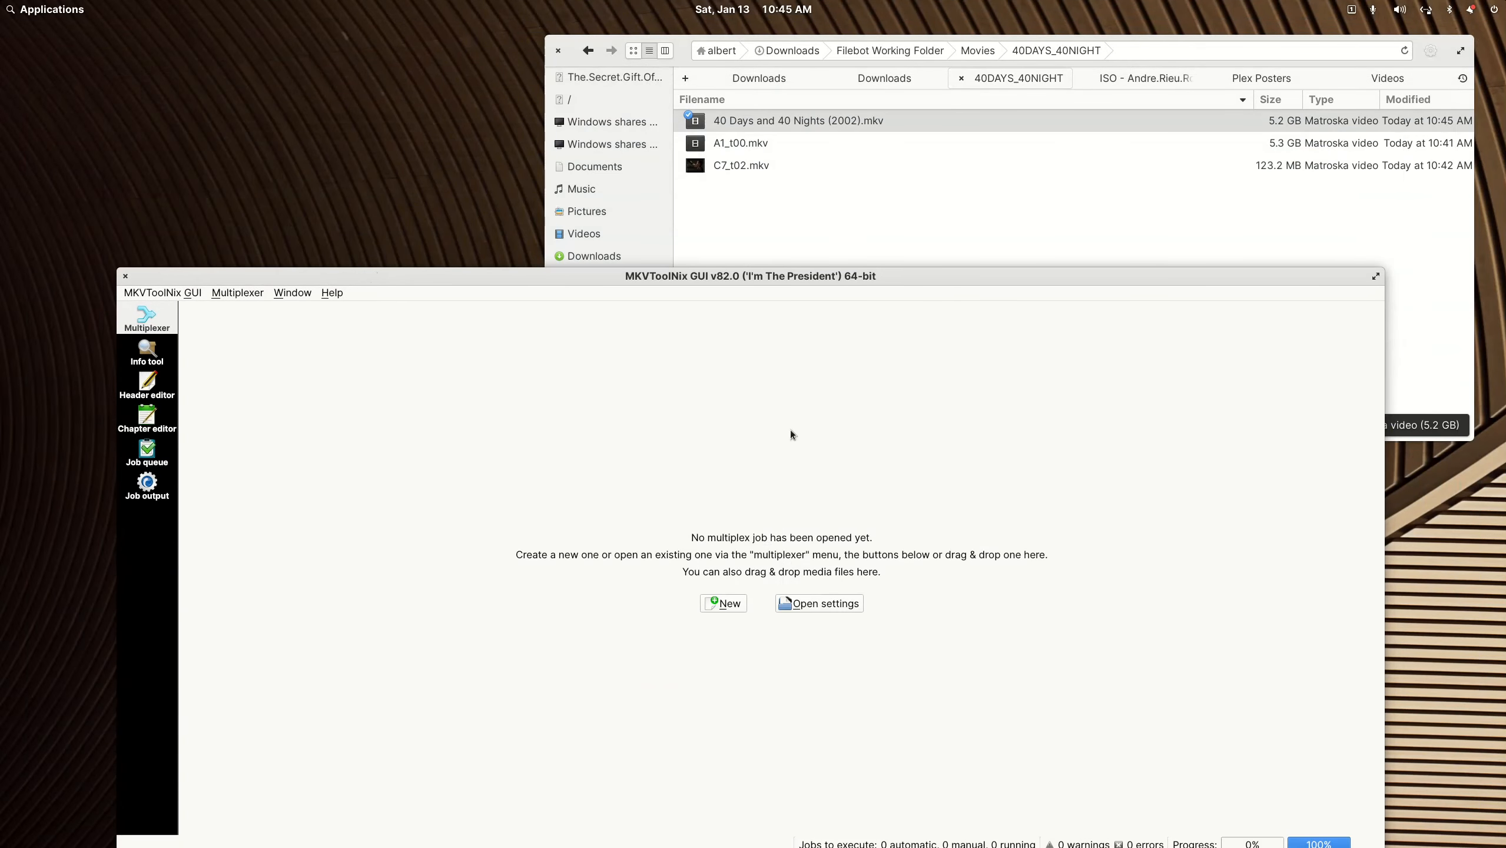
left_click(589, 53)
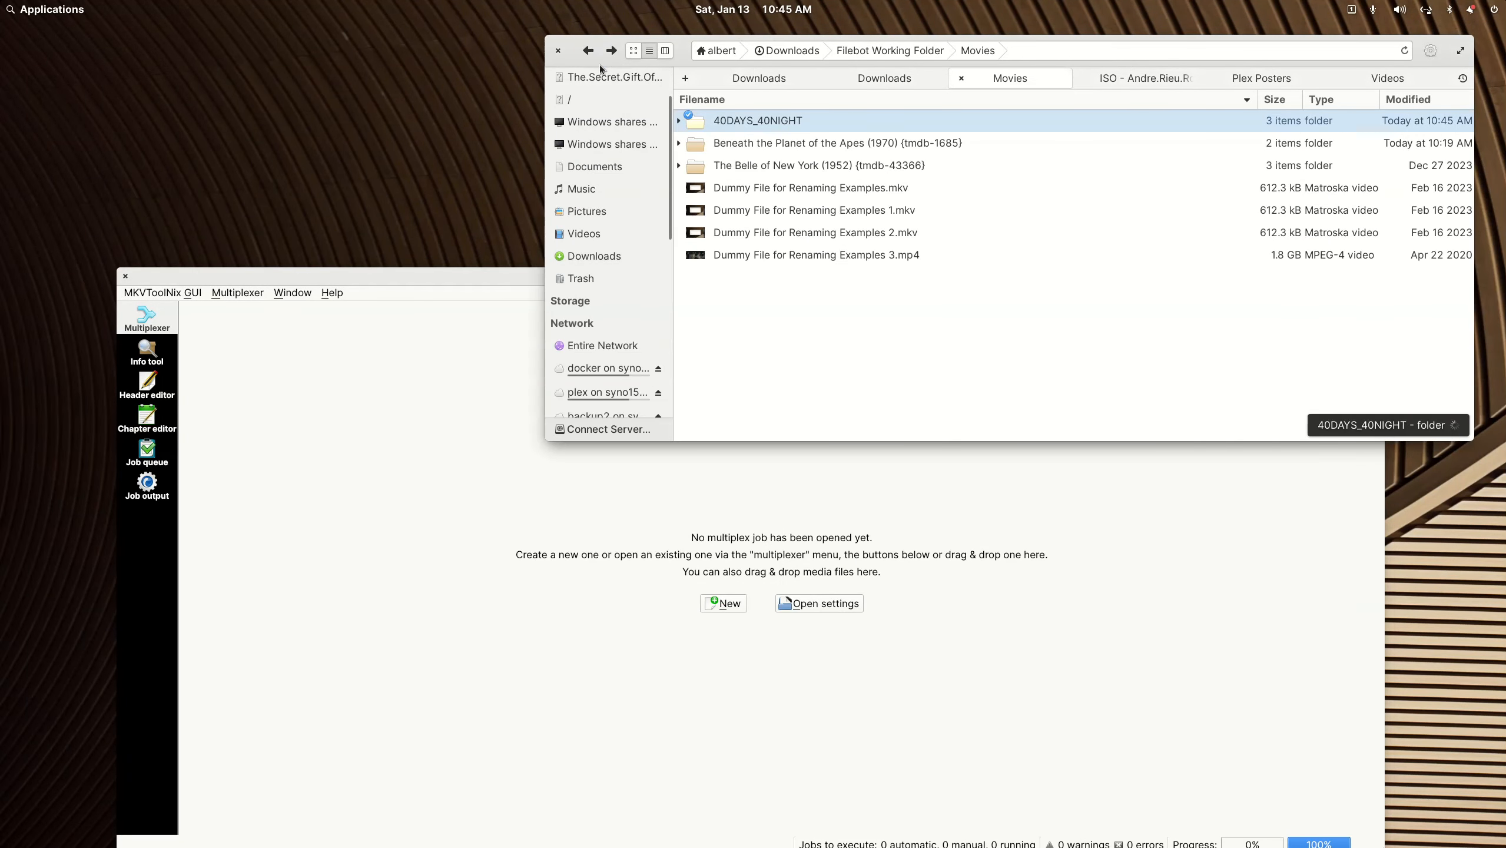
double_click(766, 149)
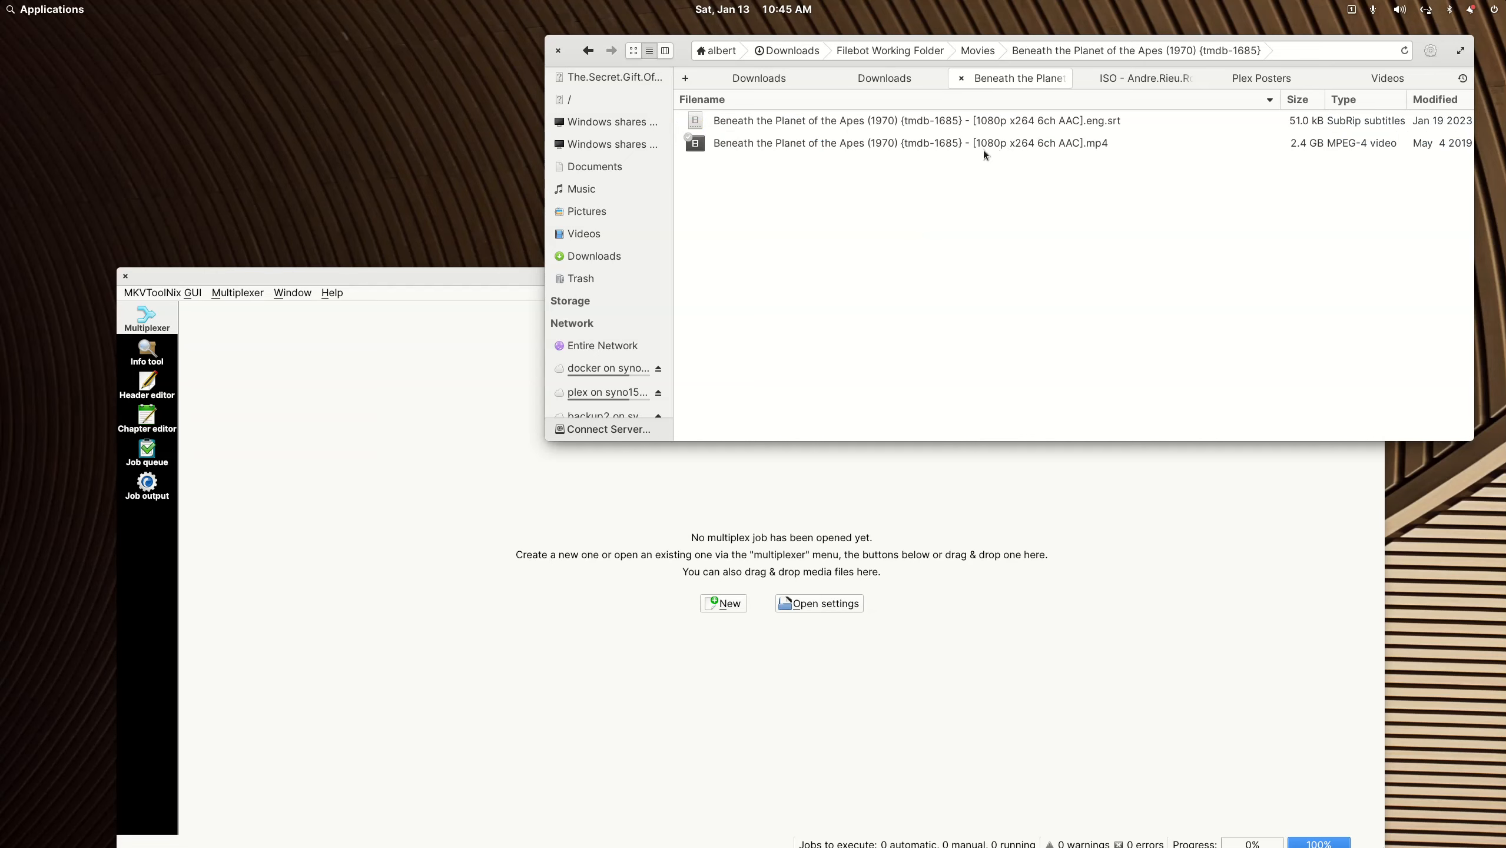
left_click_drag(983, 141, 321, 525)
left_click_drag(451, 280, 444, 160)
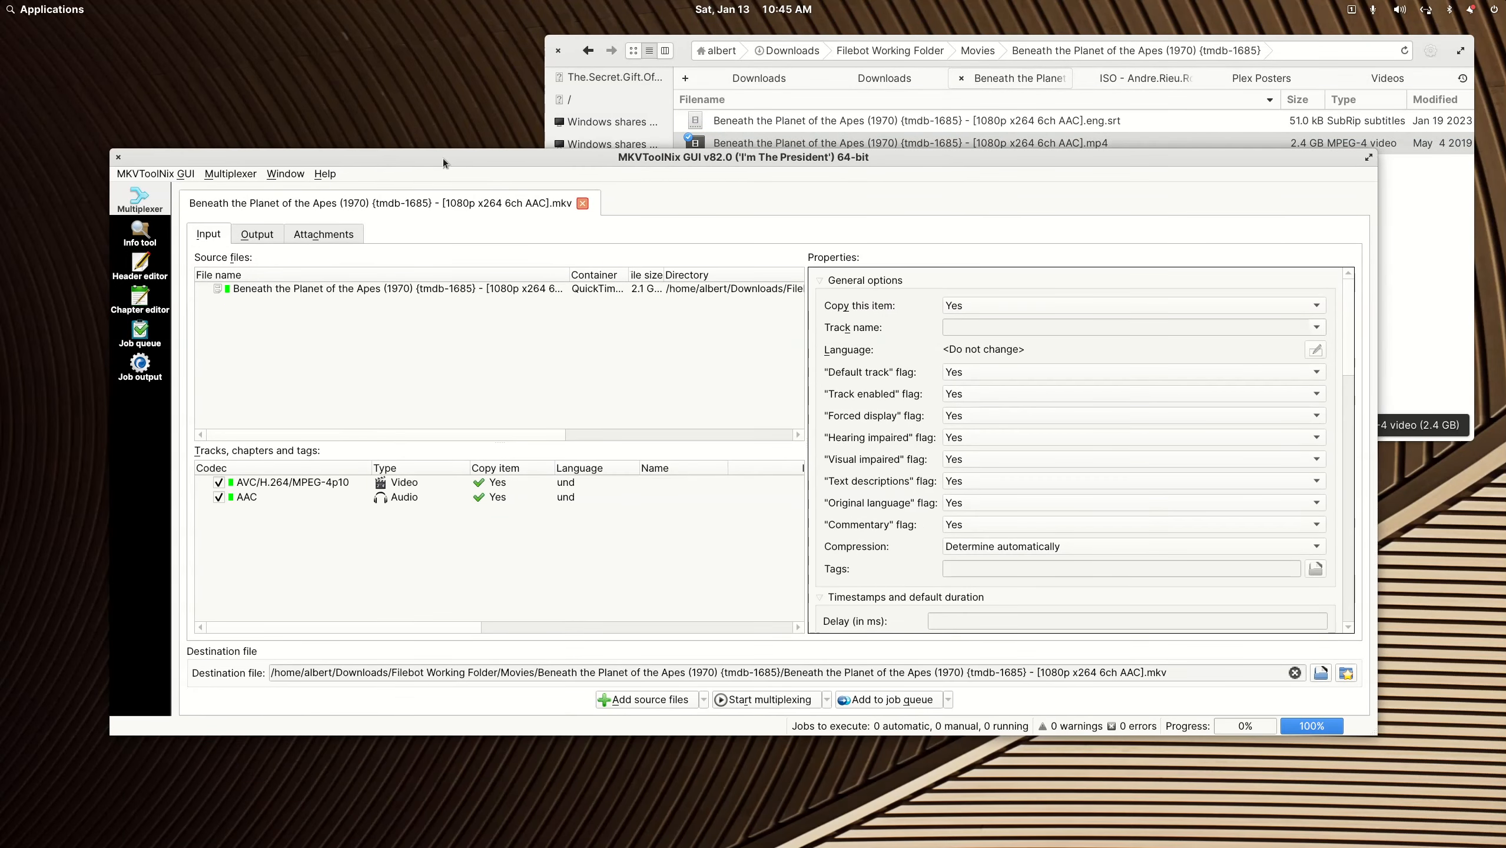
- Set the language of the AAC audio track to English (en; eng)
left_click(563, 495)
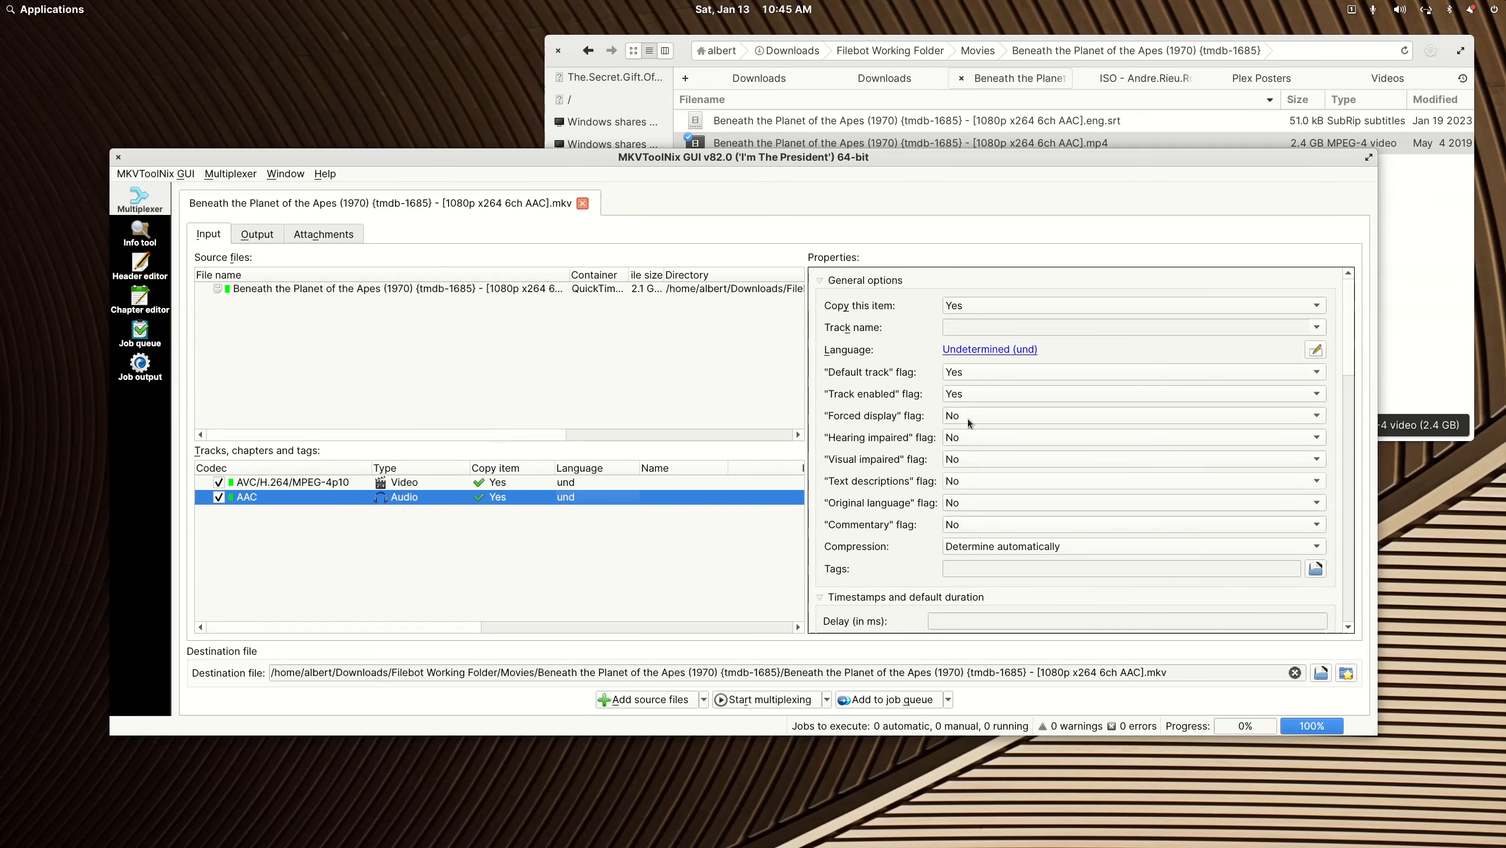
left_click(991, 351)
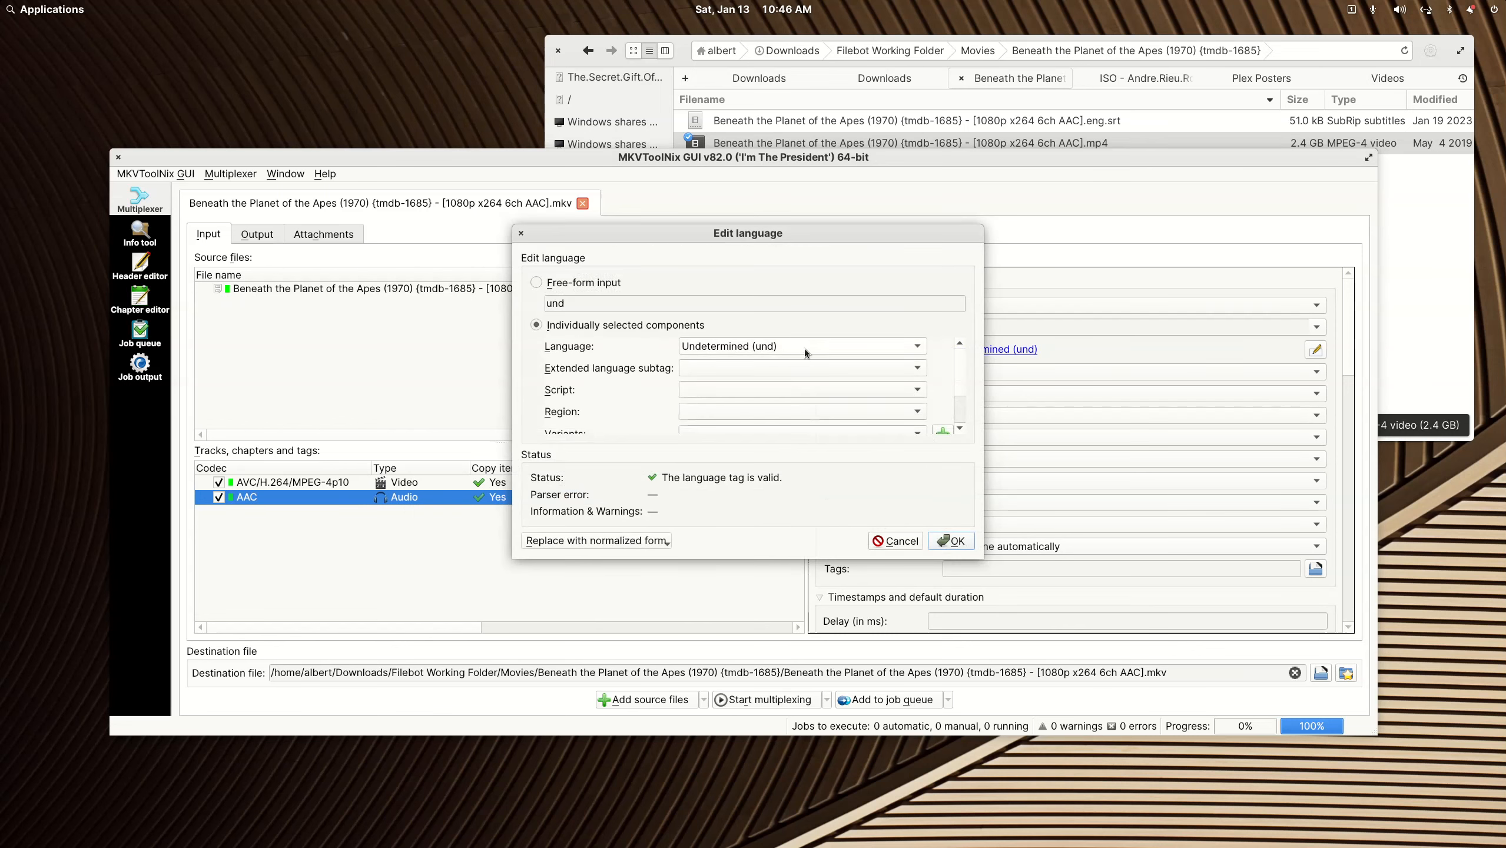
left_click(820, 346)
left_click_drag(1003, 42, 994, 211)
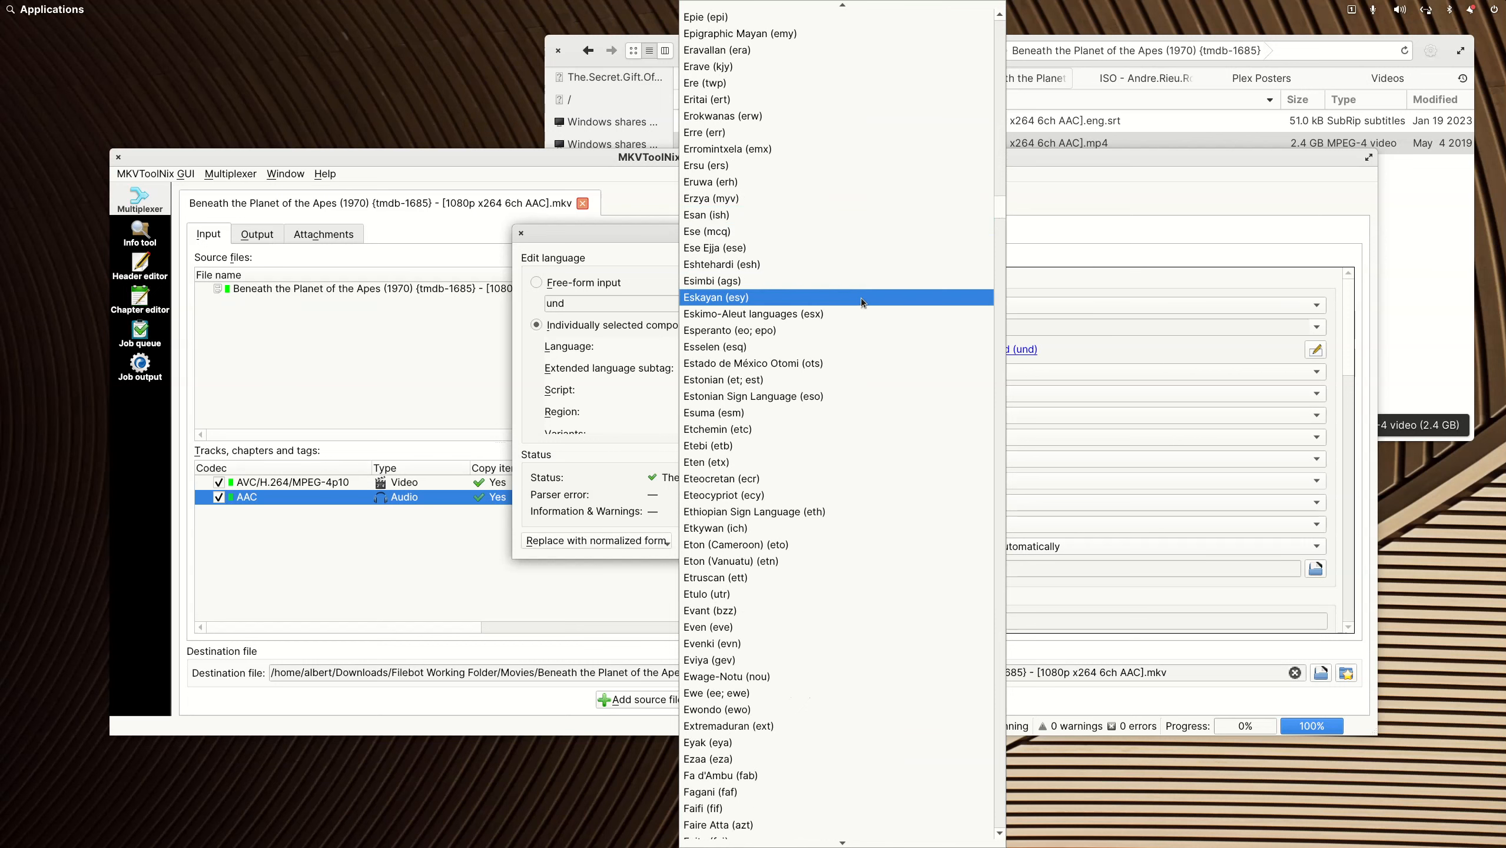
scroll(843, 283, "up", 5)
scroll(842, 282, "up", 3)
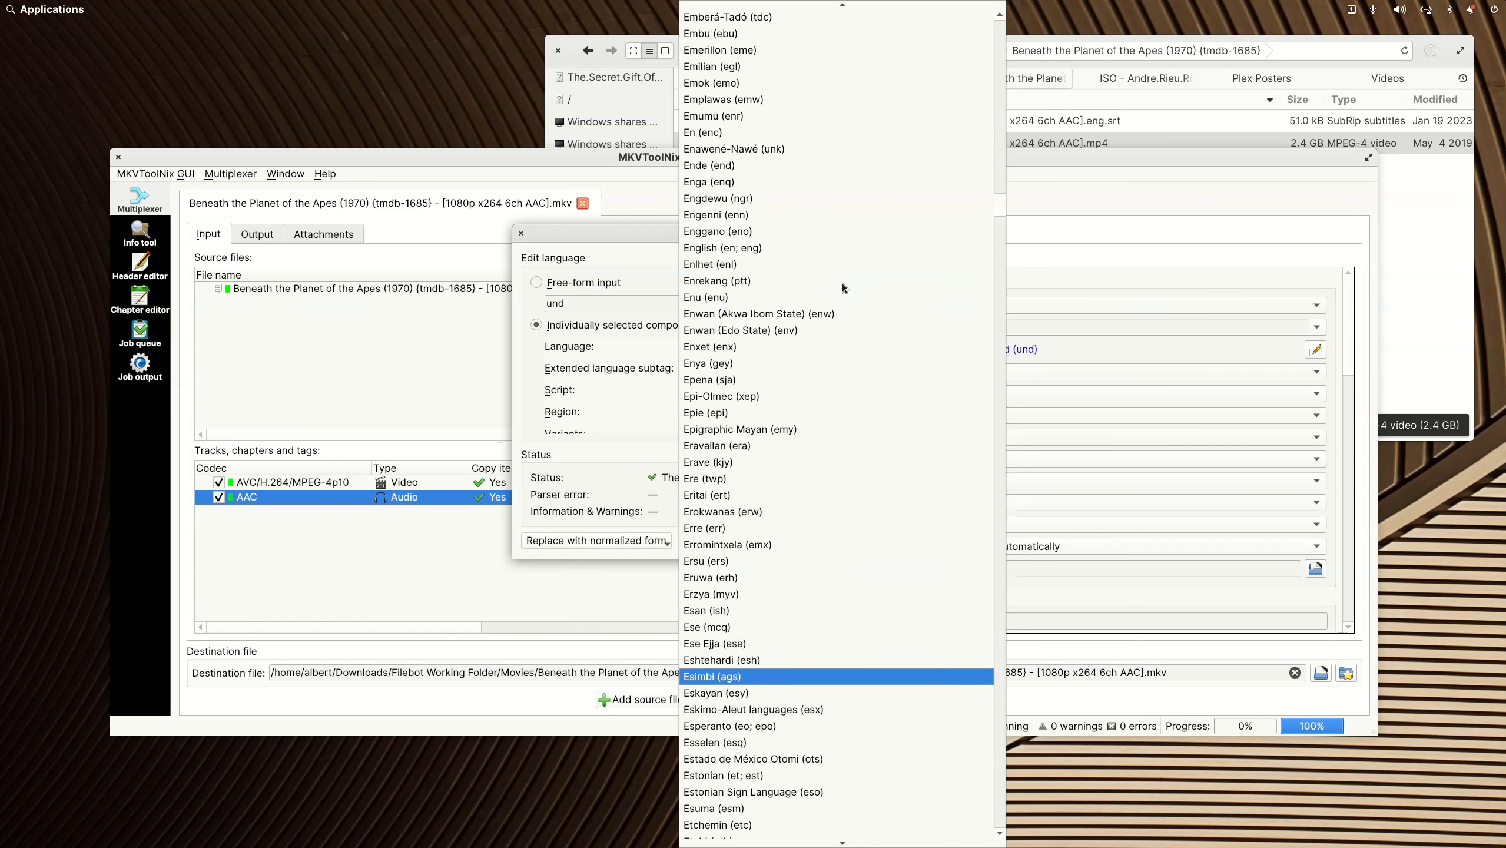
left_click(722, 248)
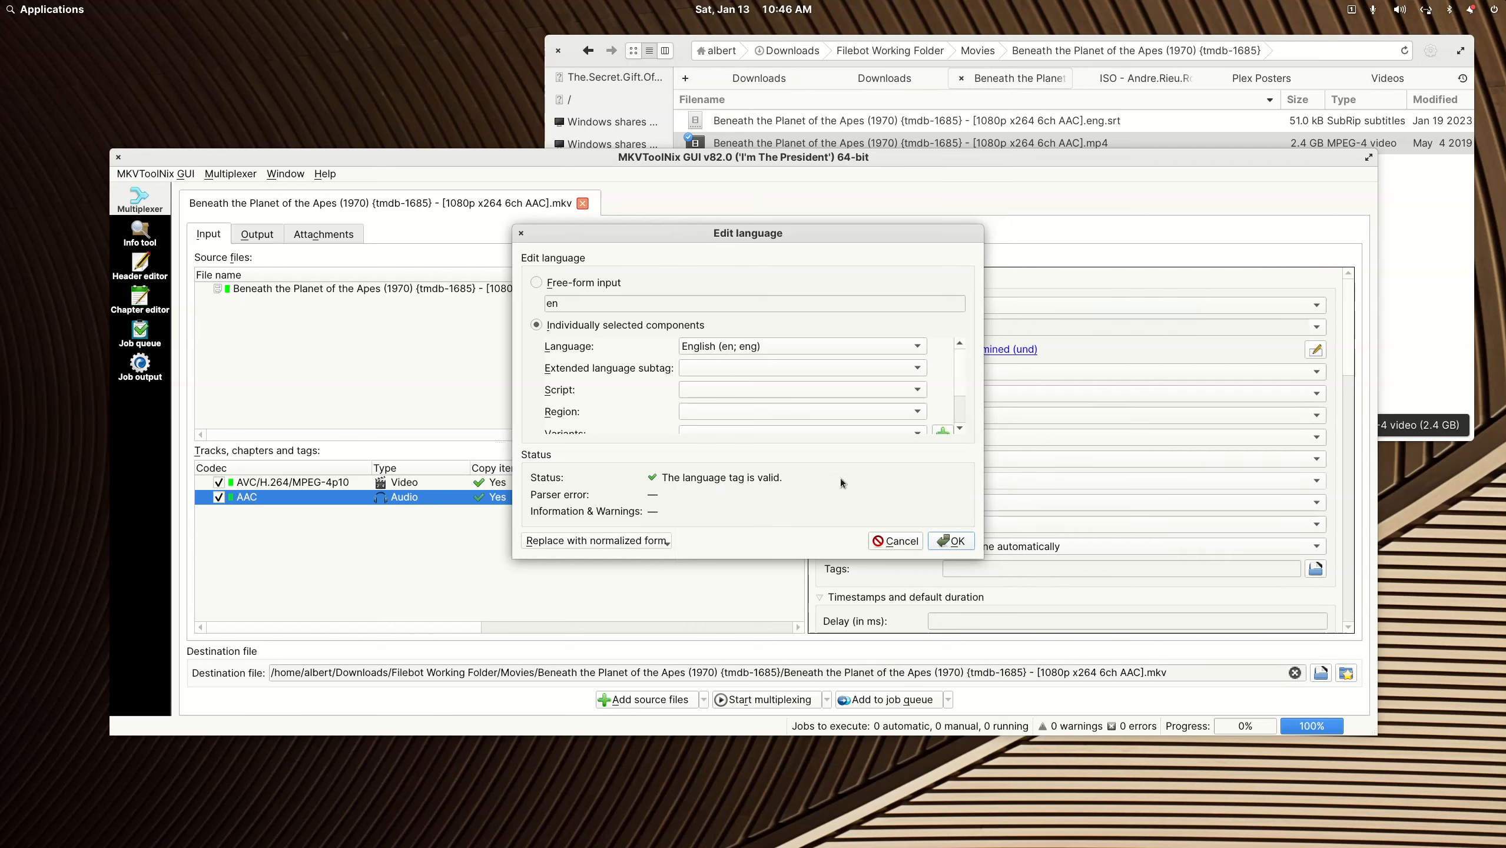
left_click(950, 540)
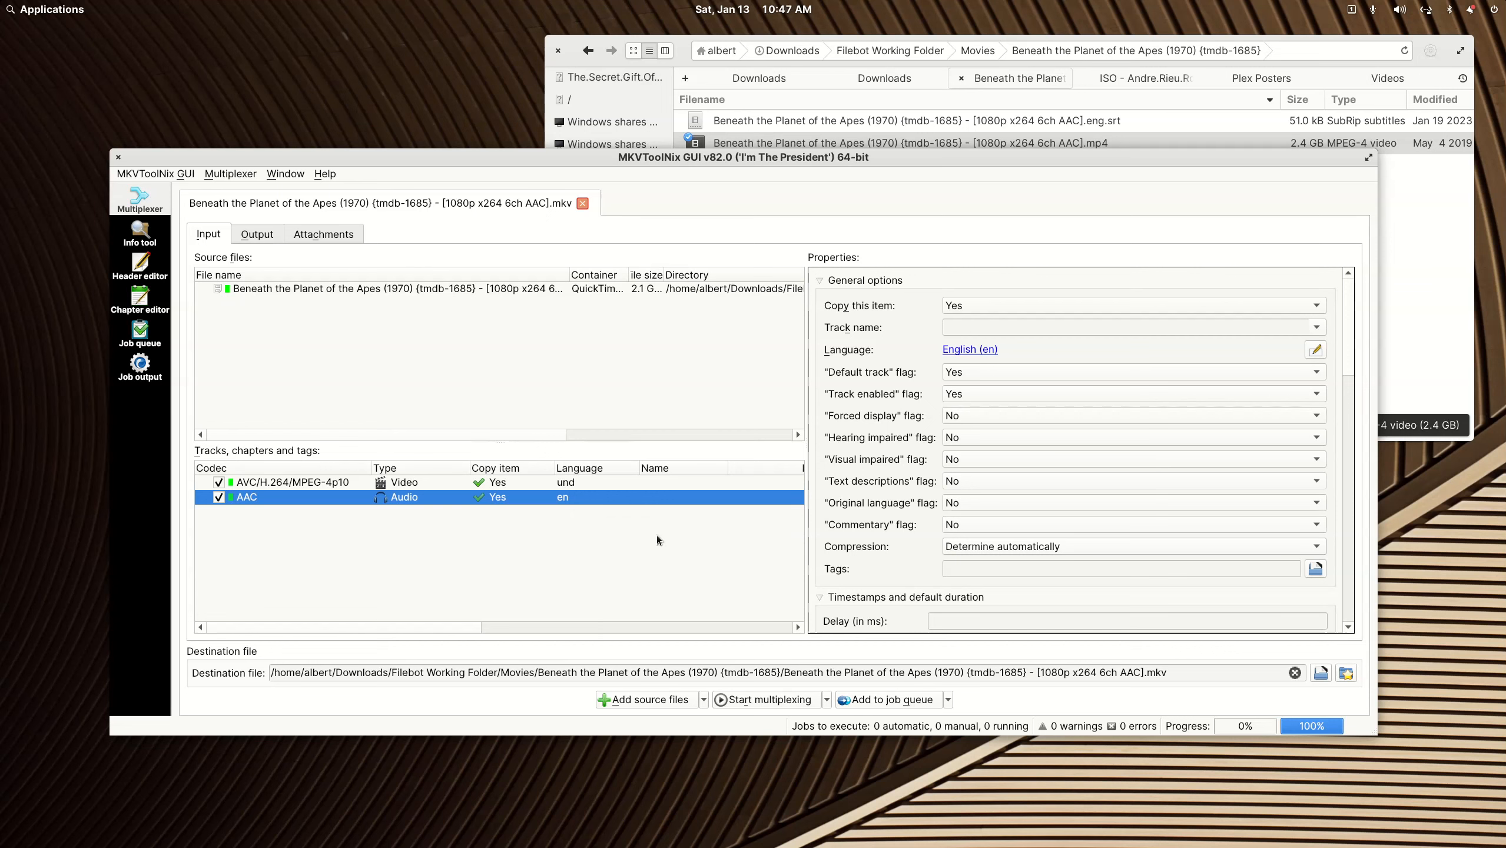
- Append the .eng.srt file from the Beneath the Planet of the Apes (1970) folder to the existing movie source in MKVToolNix GUI
left_click(688, 63)
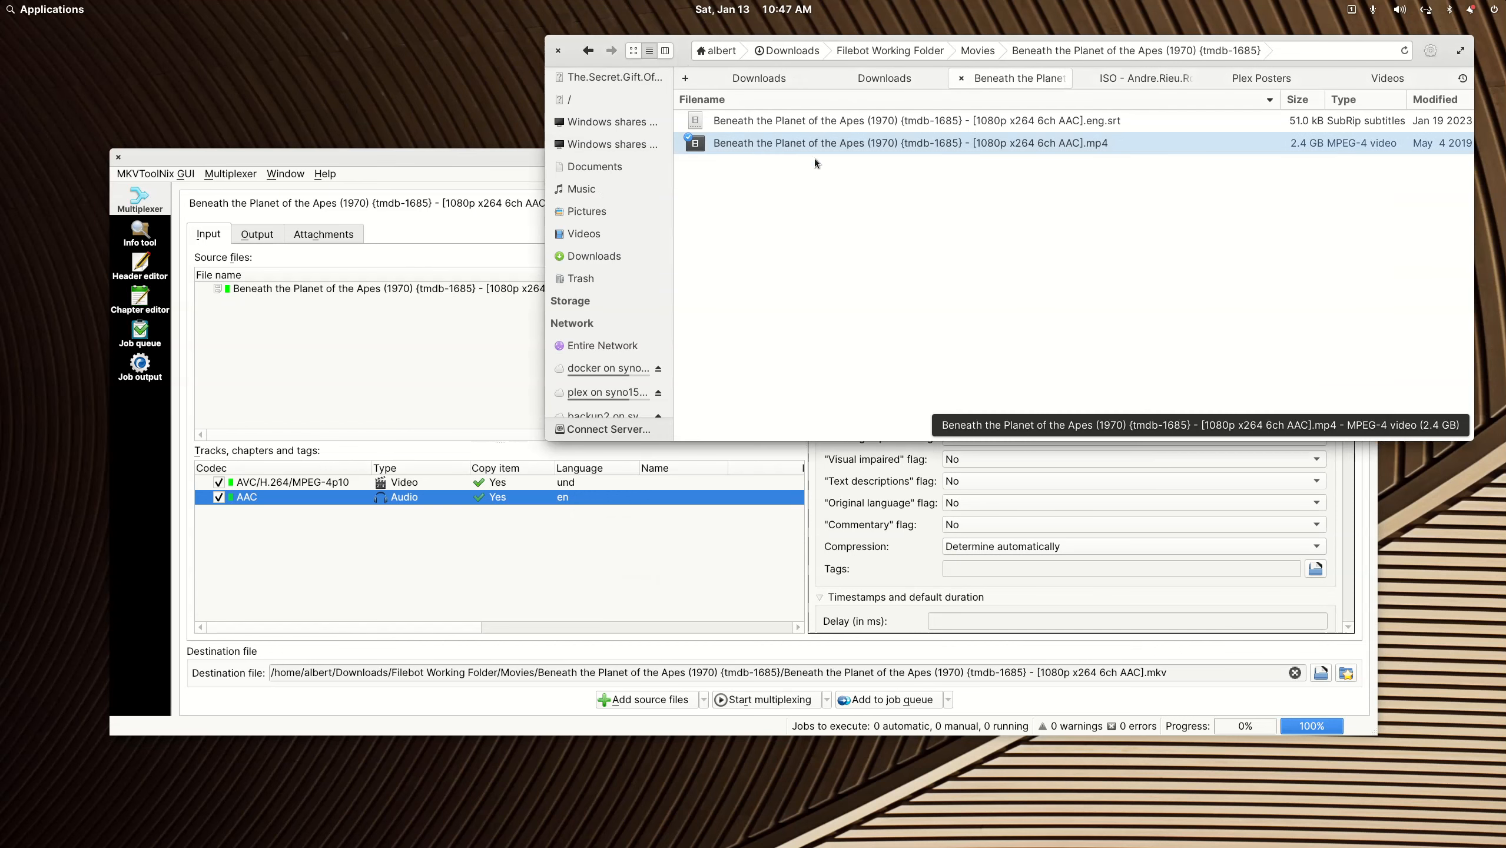
left_click_drag(823, 120, 467, 552)
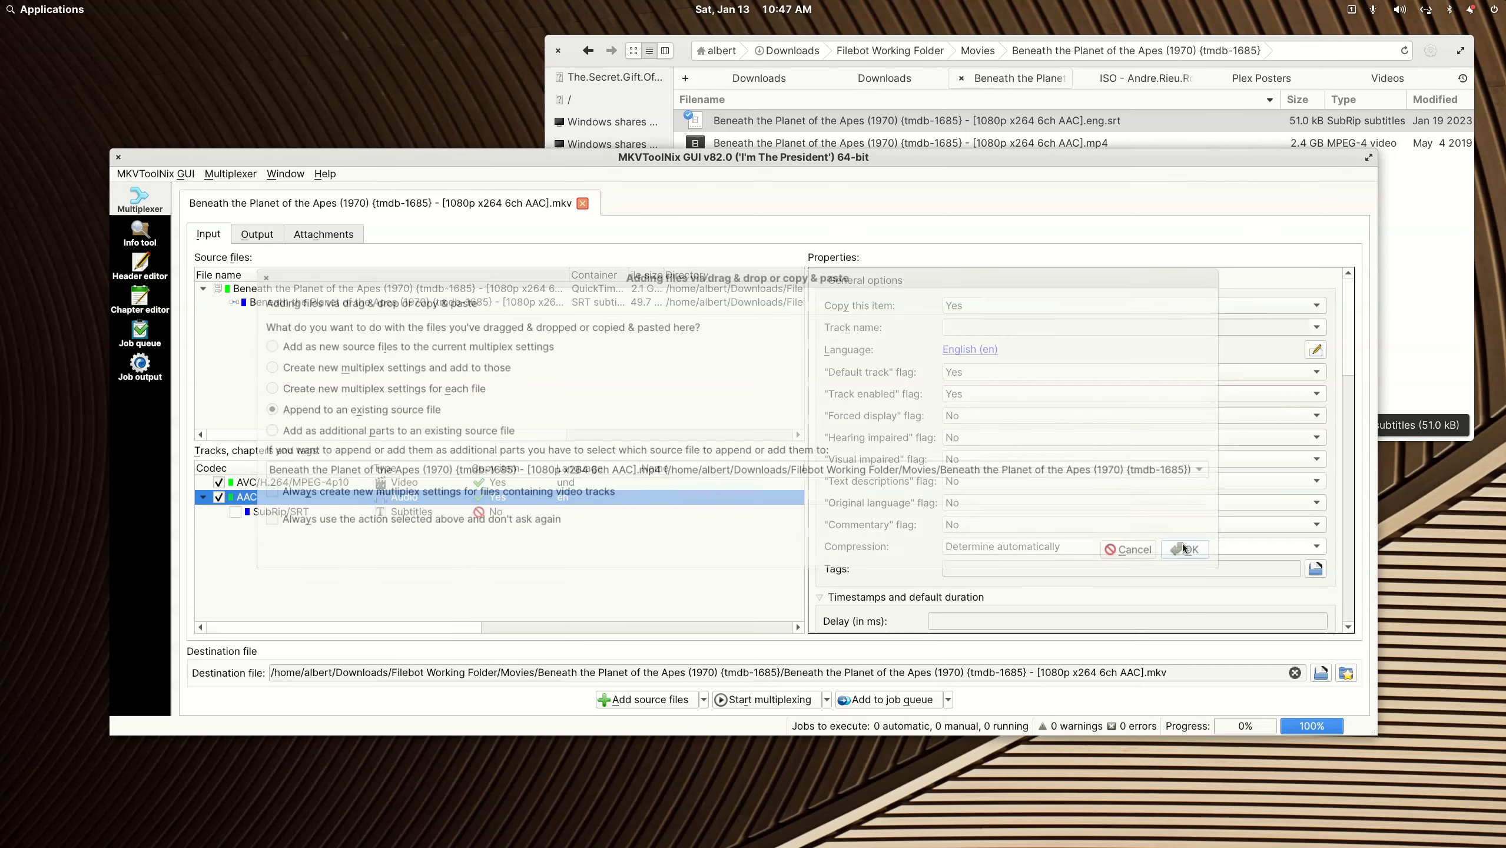
left_click(1183, 547)
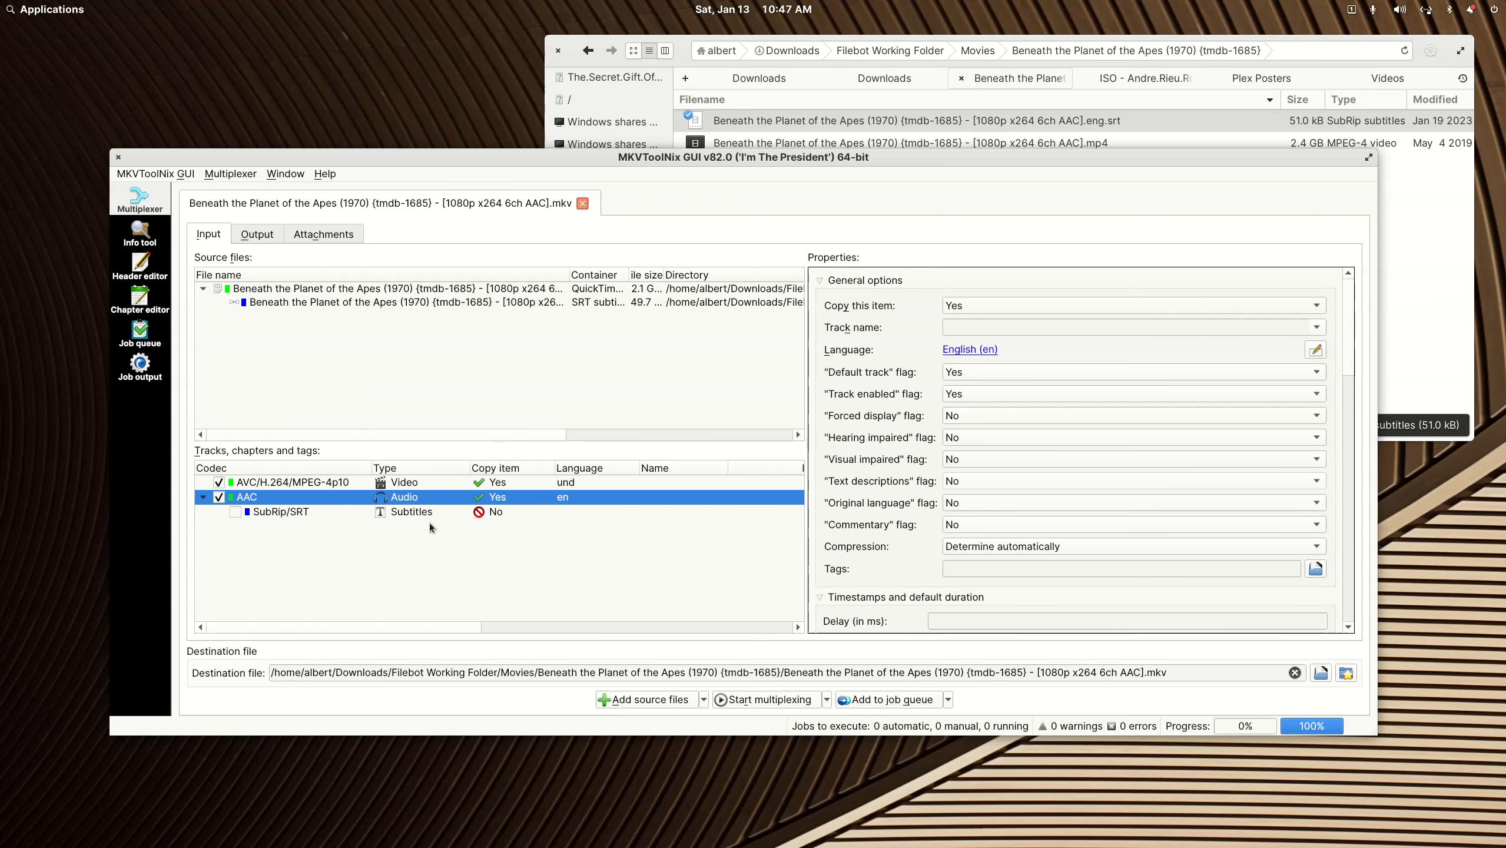
left_click(769, 122)
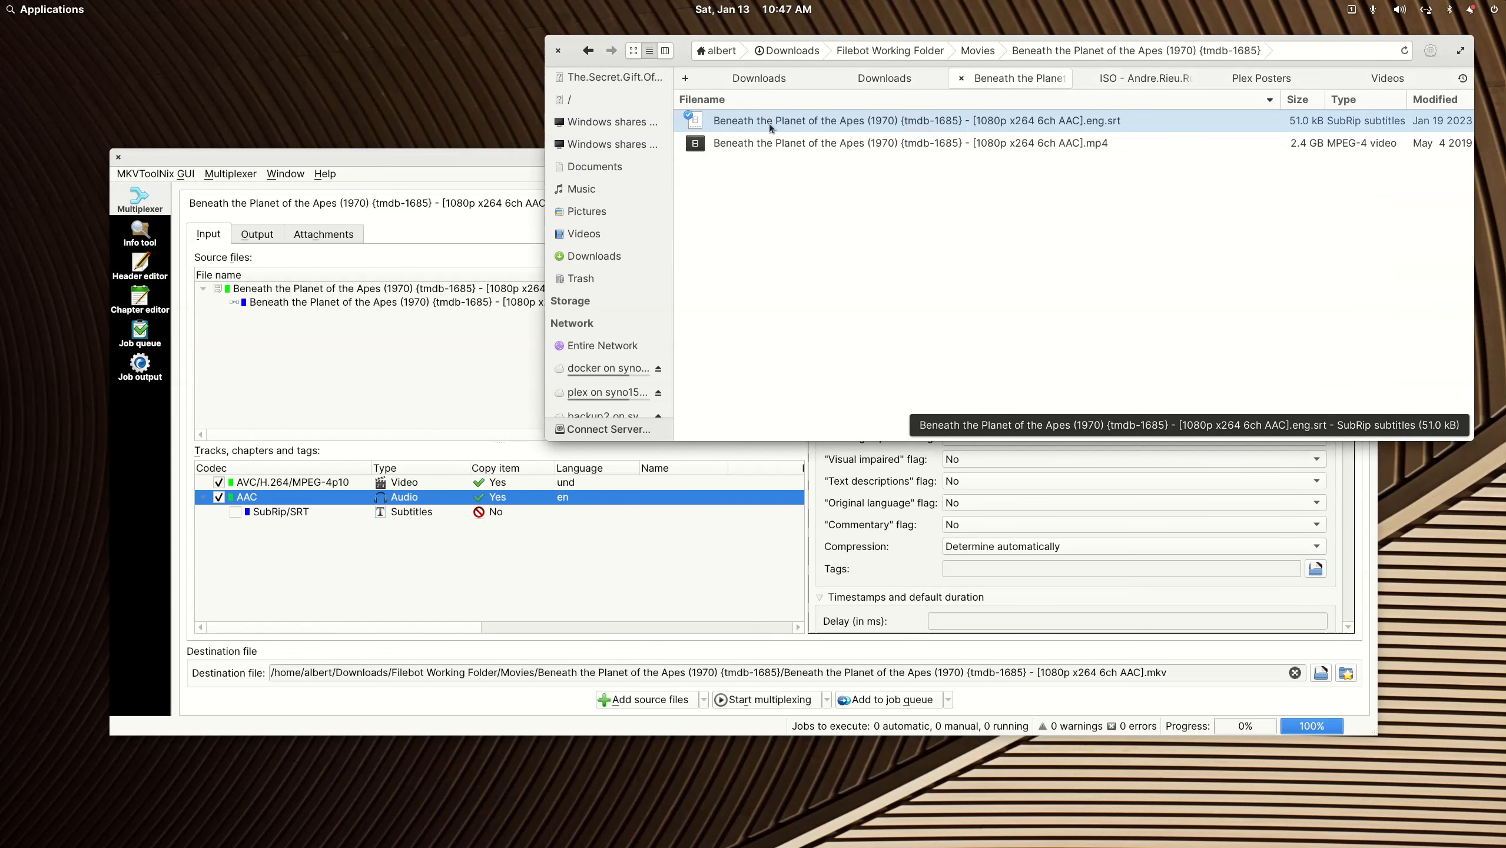
left_click(484, 156)
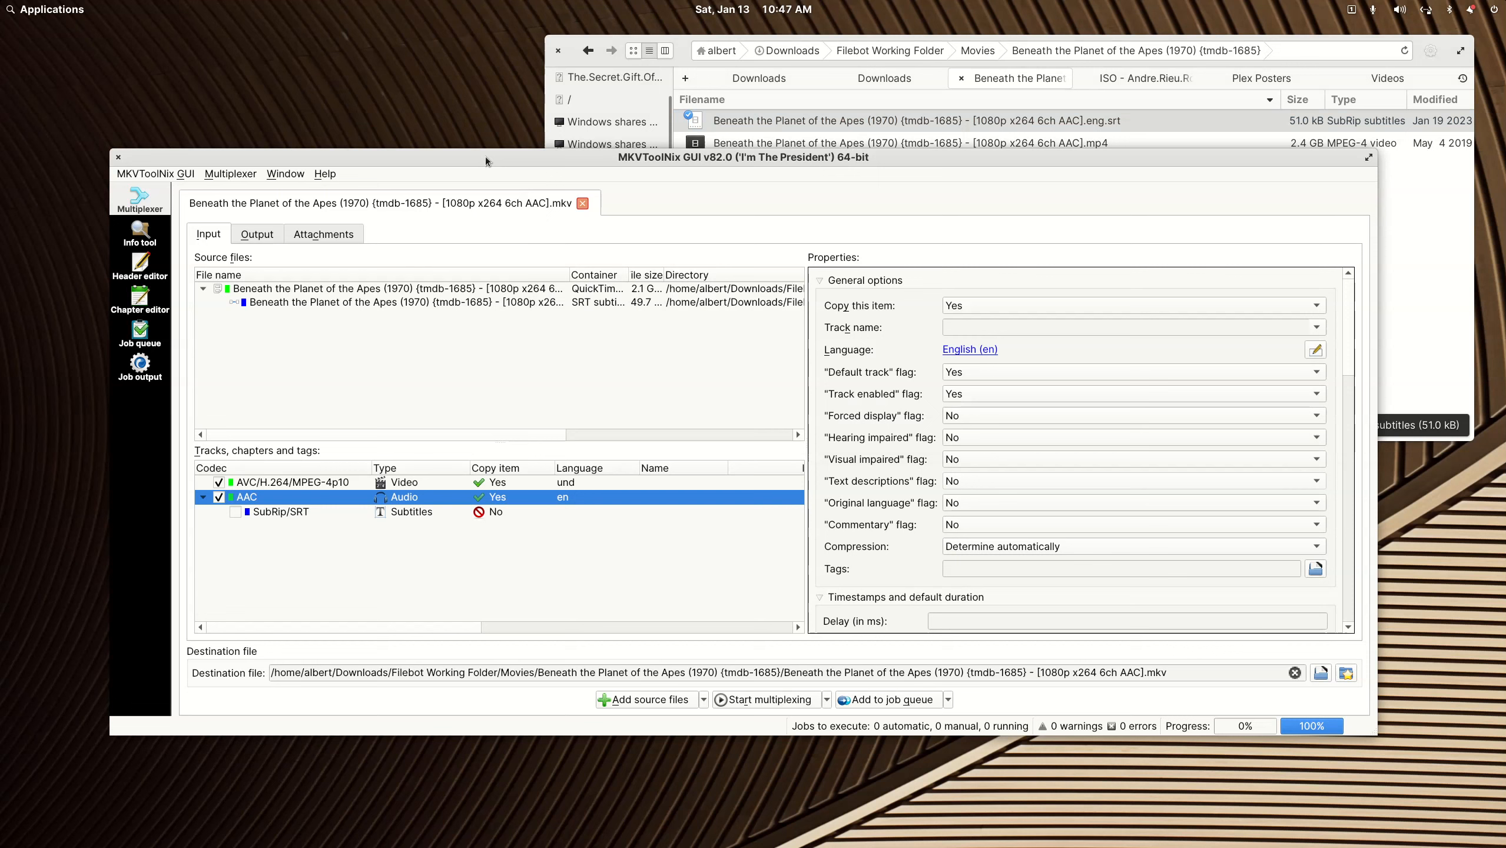
- Try to multiplex the movie with the appended SubRip/SRT subtitle track included, and check its folder for the output file
left_click(276, 513)
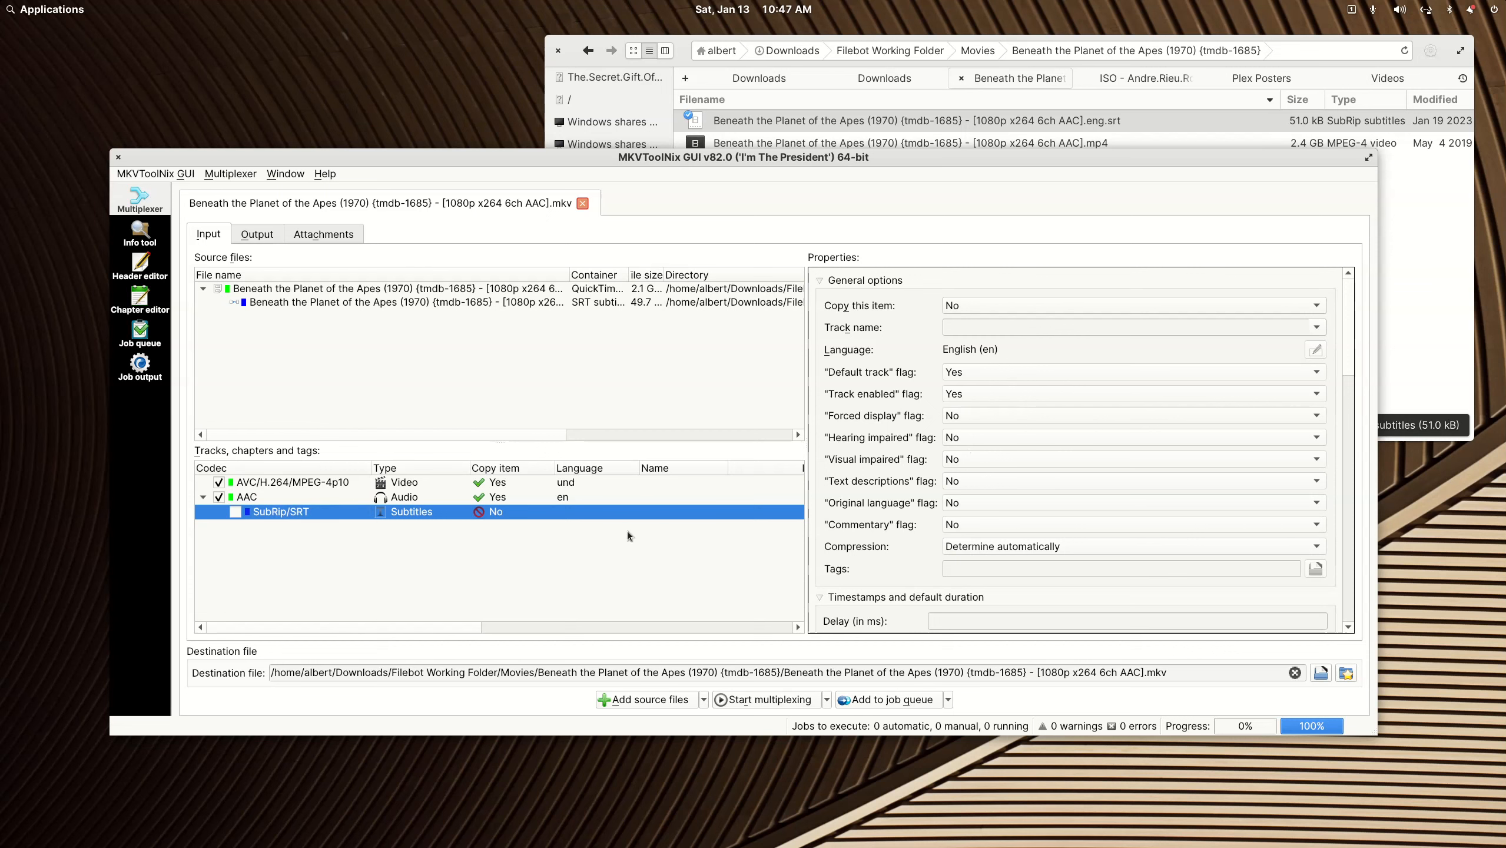
left_click(477, 579)
left_click(515, 511)
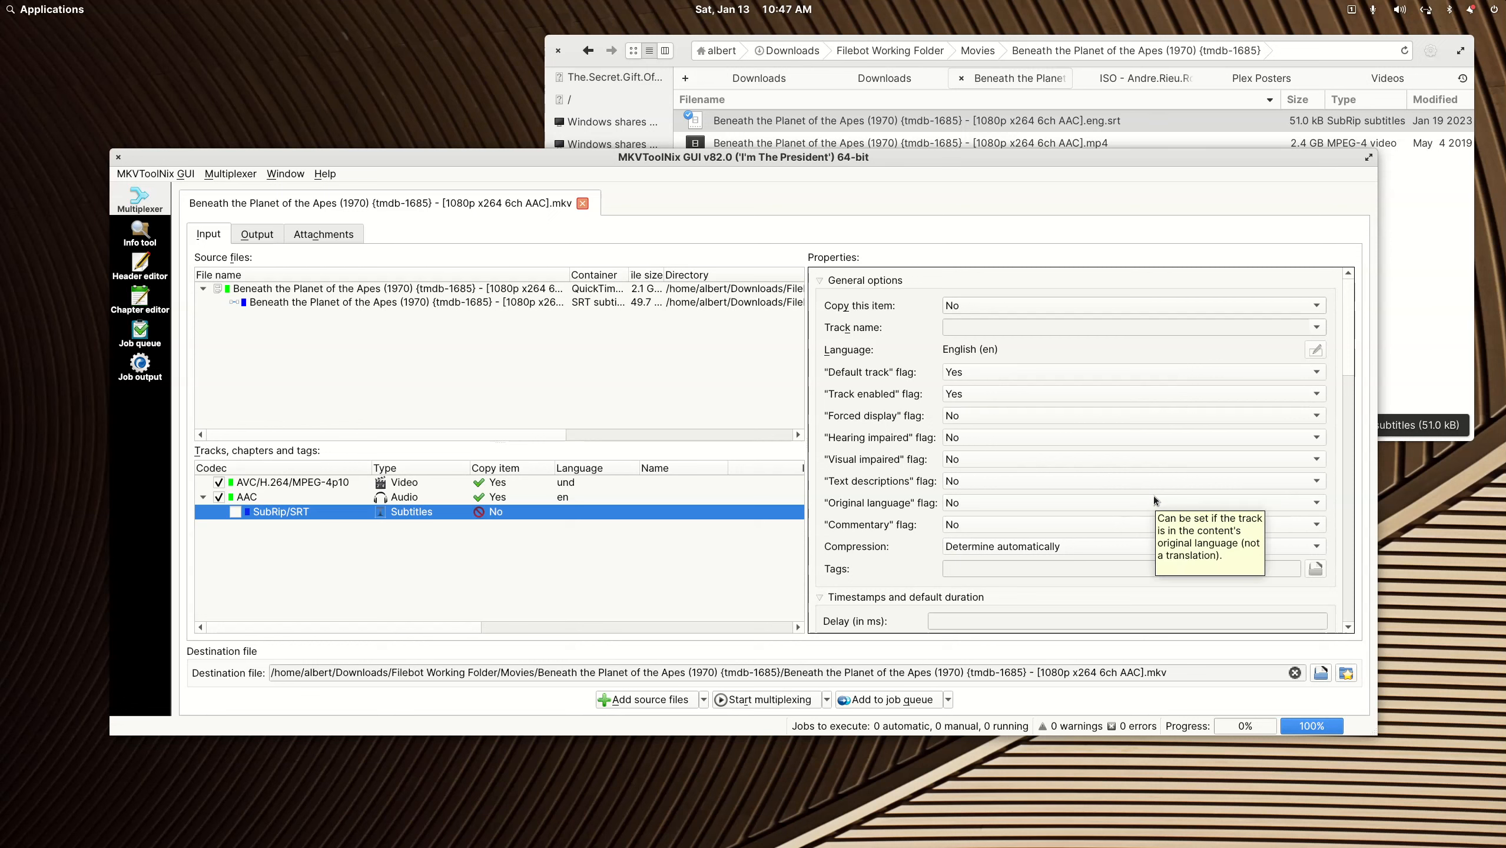
left_click(235, 512)
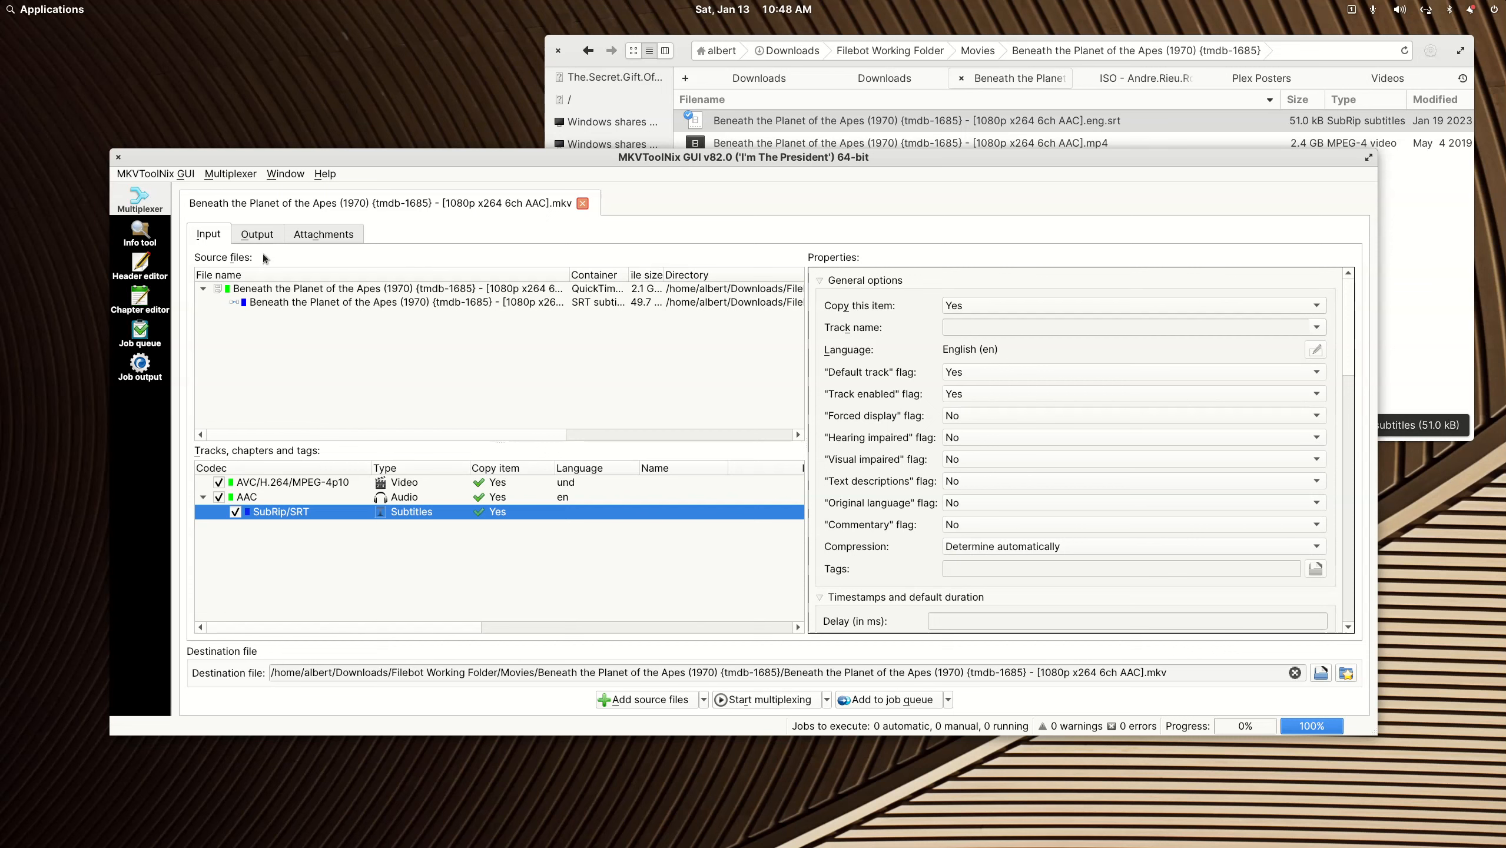
left_click(732, 691)
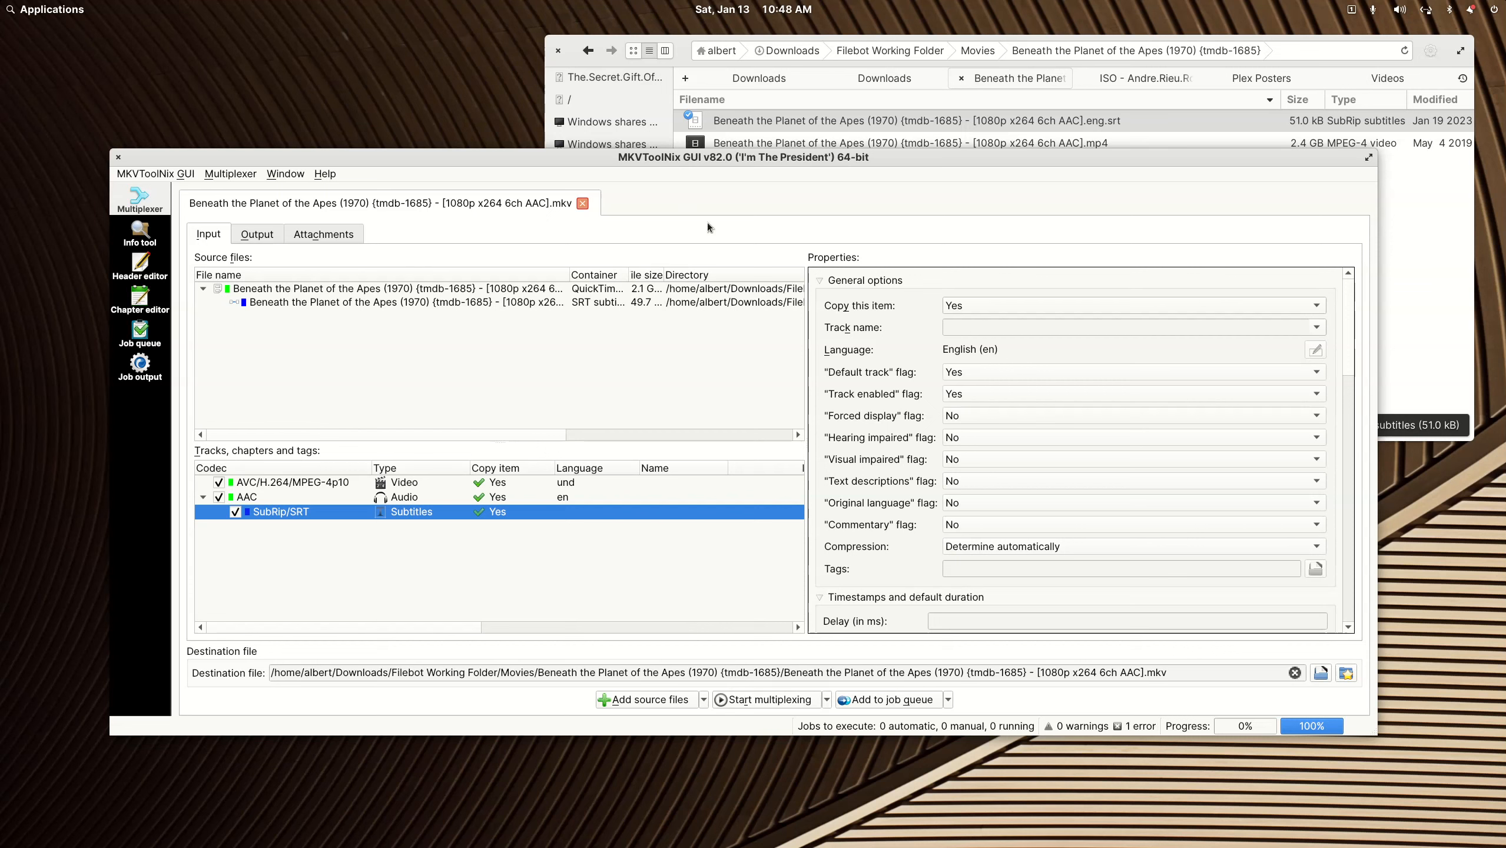
left_click(687, 62)
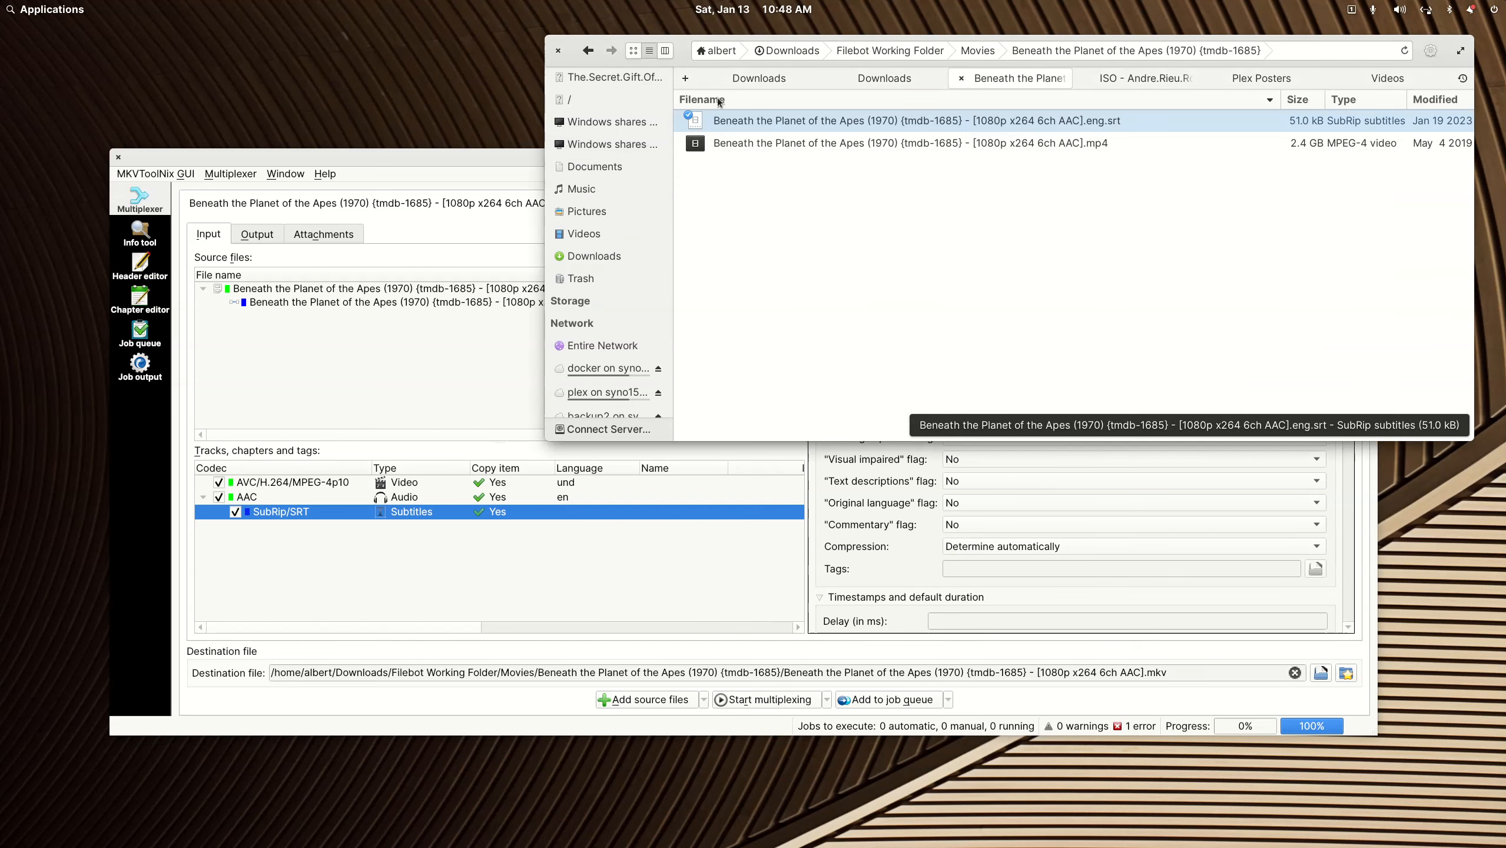
left_click(913, 262)
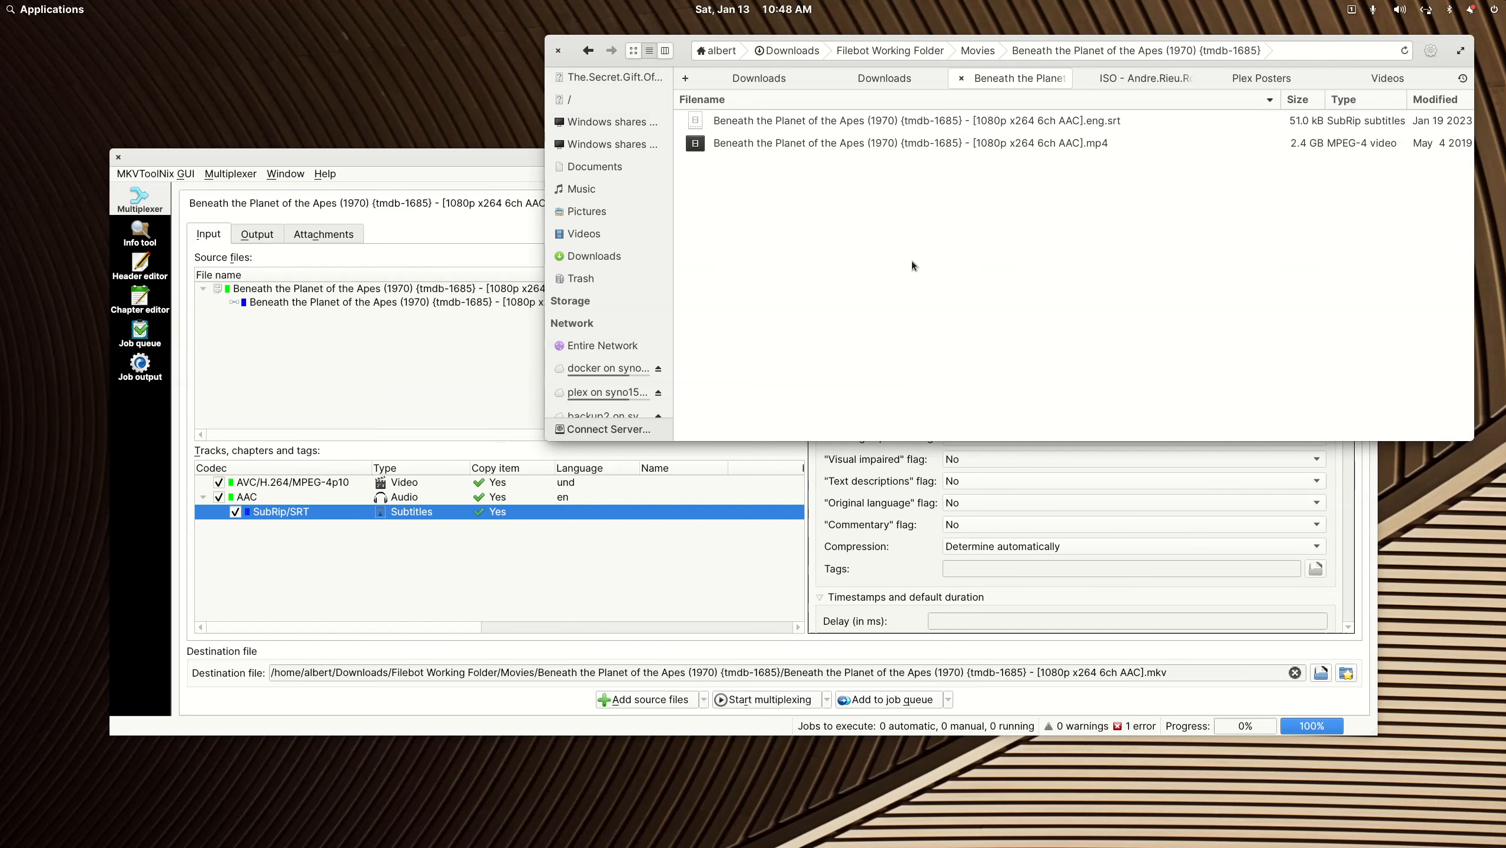
left_click(417, 157)
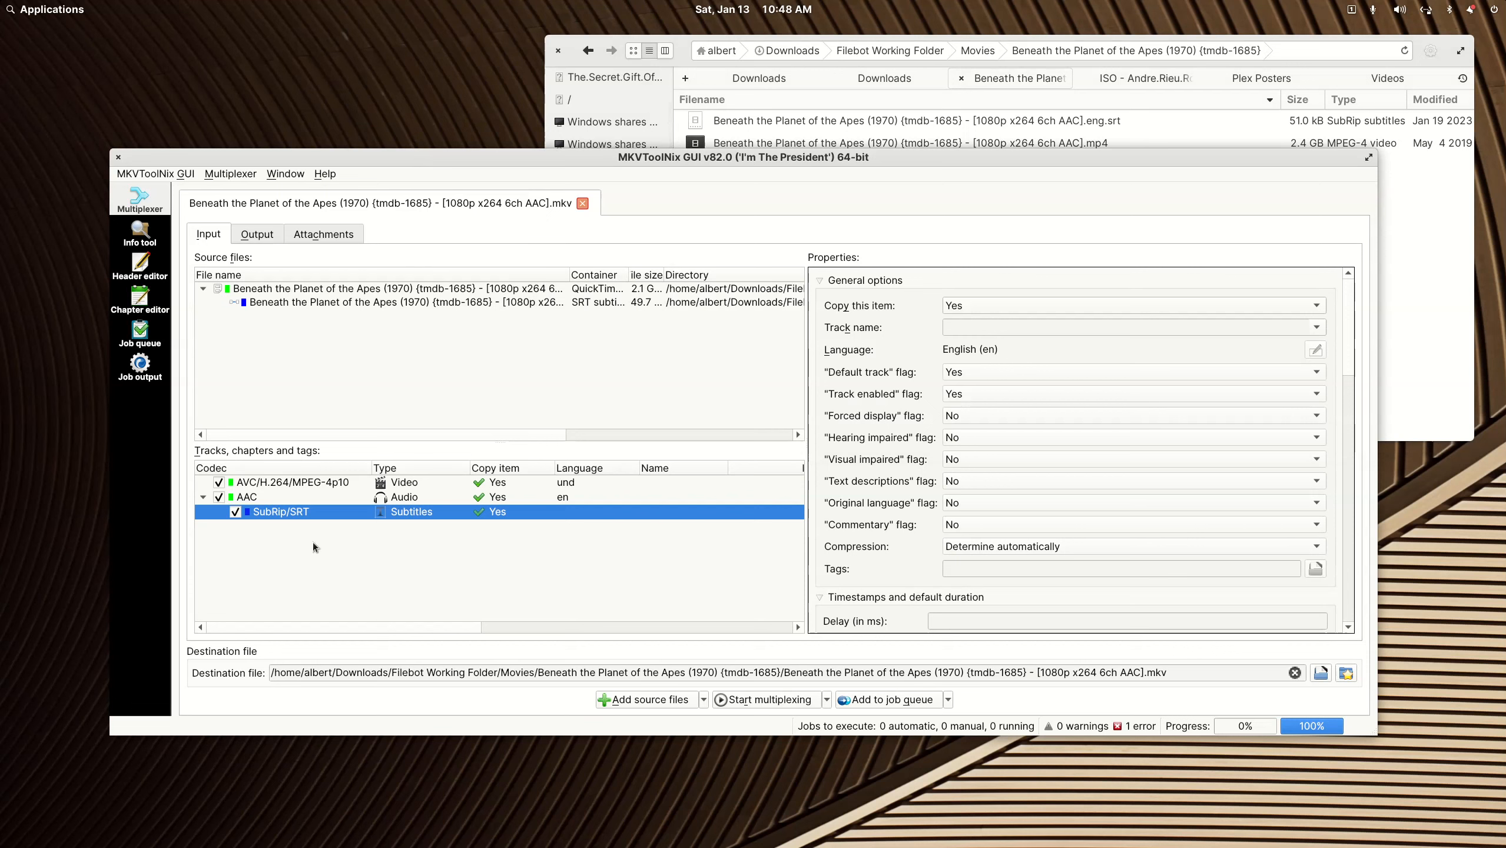
- Exclude the SubRip/SRT track from copying, start multiplexing the movie, and bring its folder window forward
left_click(236, 512)
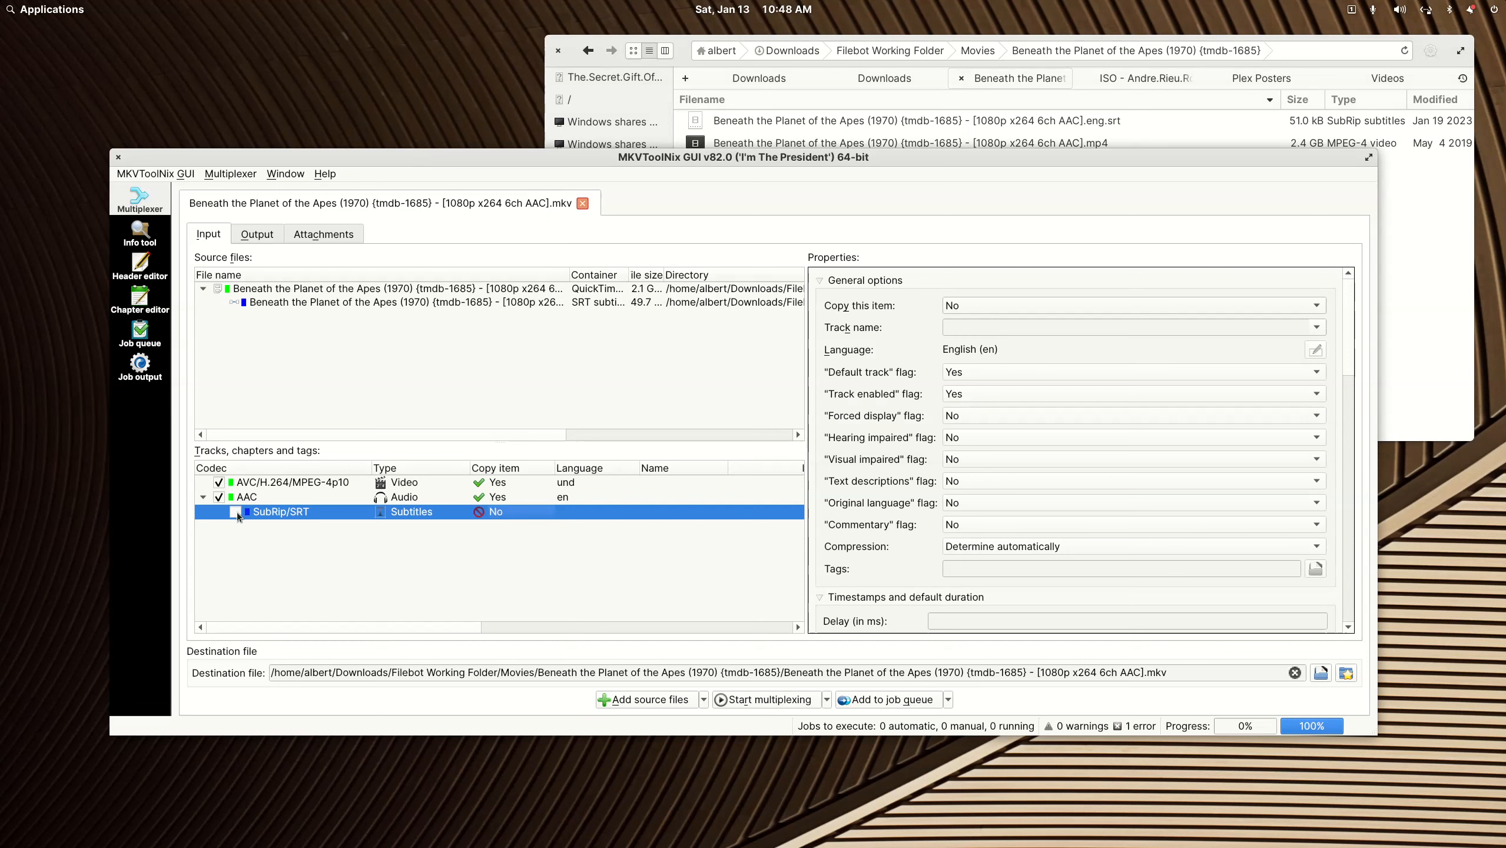
left_click(783, 701)
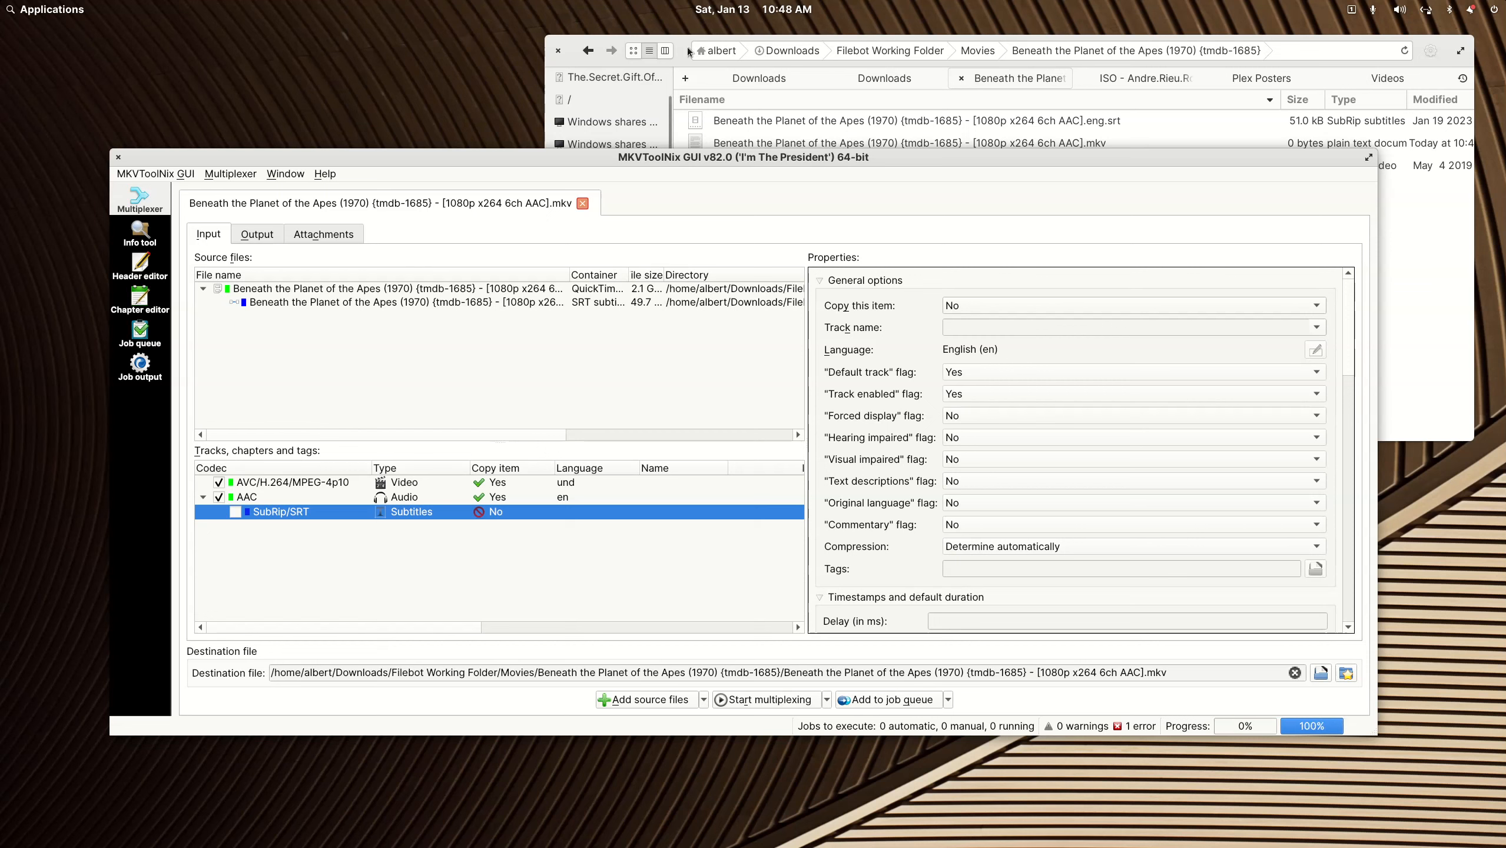
left_click(640, 50)
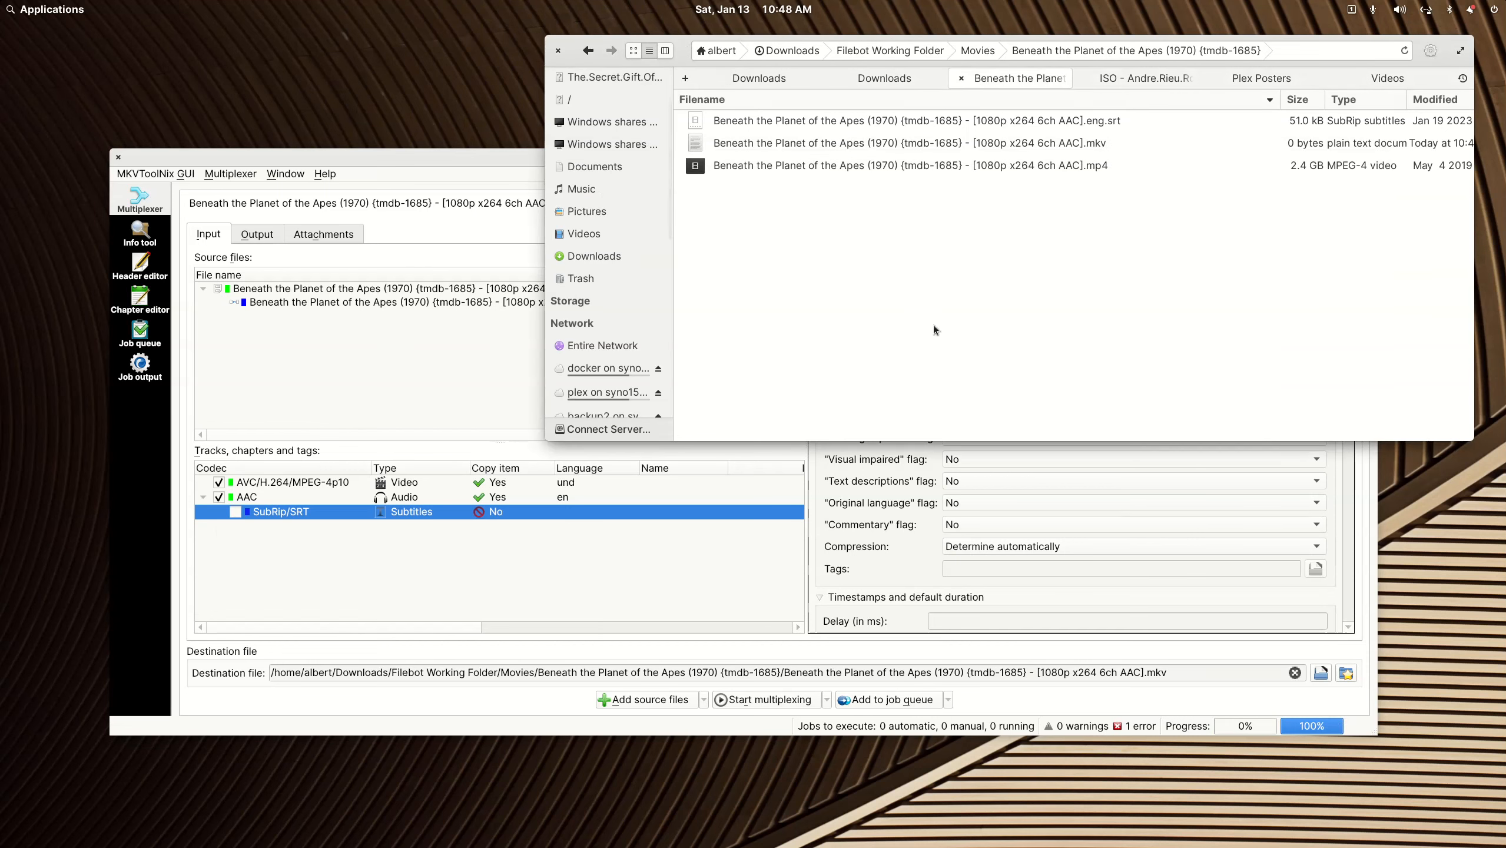
- Refresh the folder, play the new Beneath the Planet of the Apes mkv, pause it, check its subtitle and audio tracks, and close the player
double_click(982, 146)
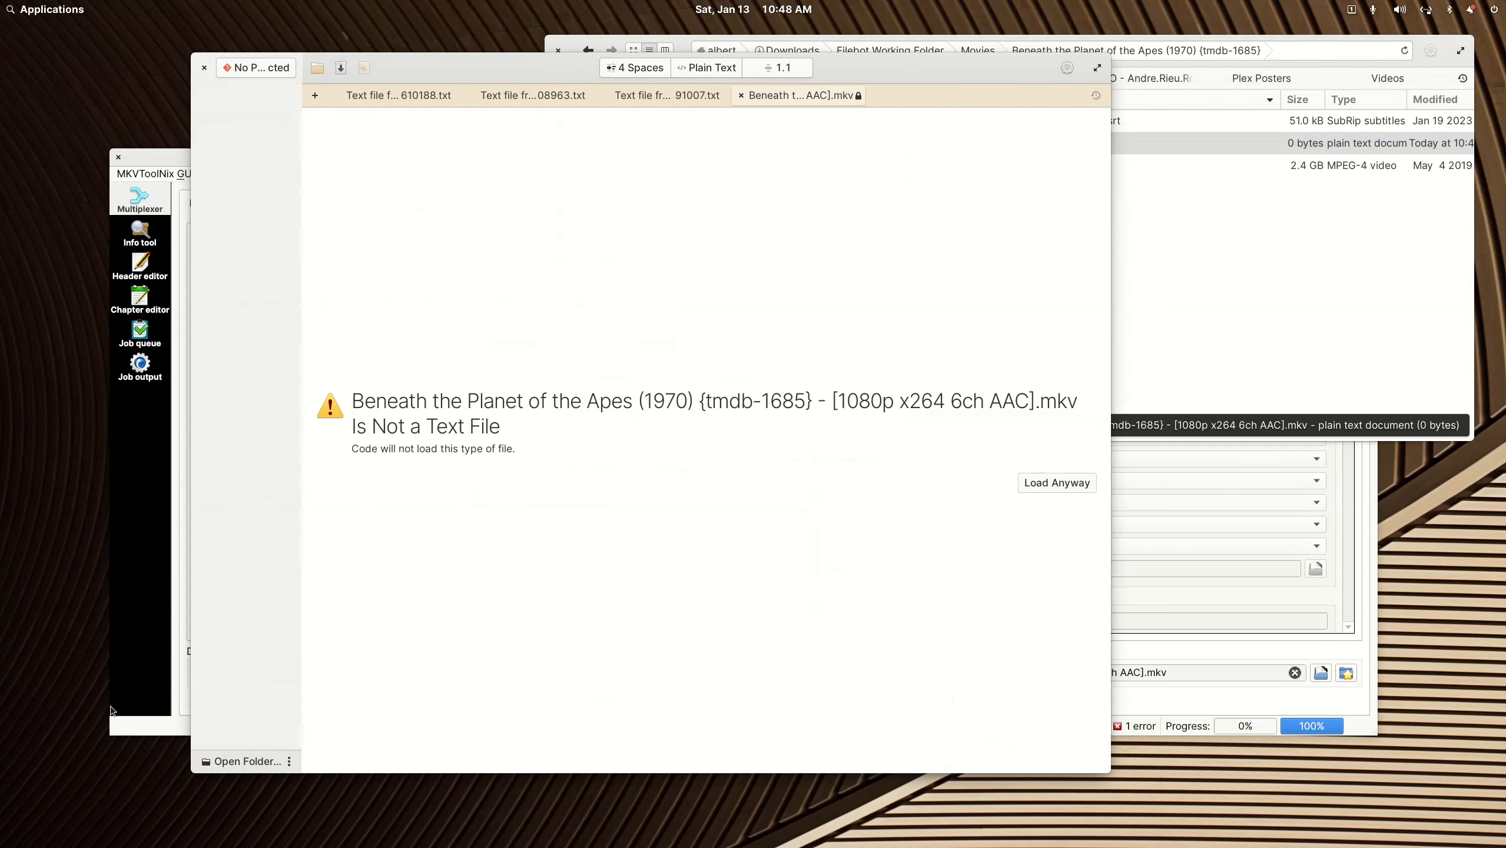
left_click(809, 270)
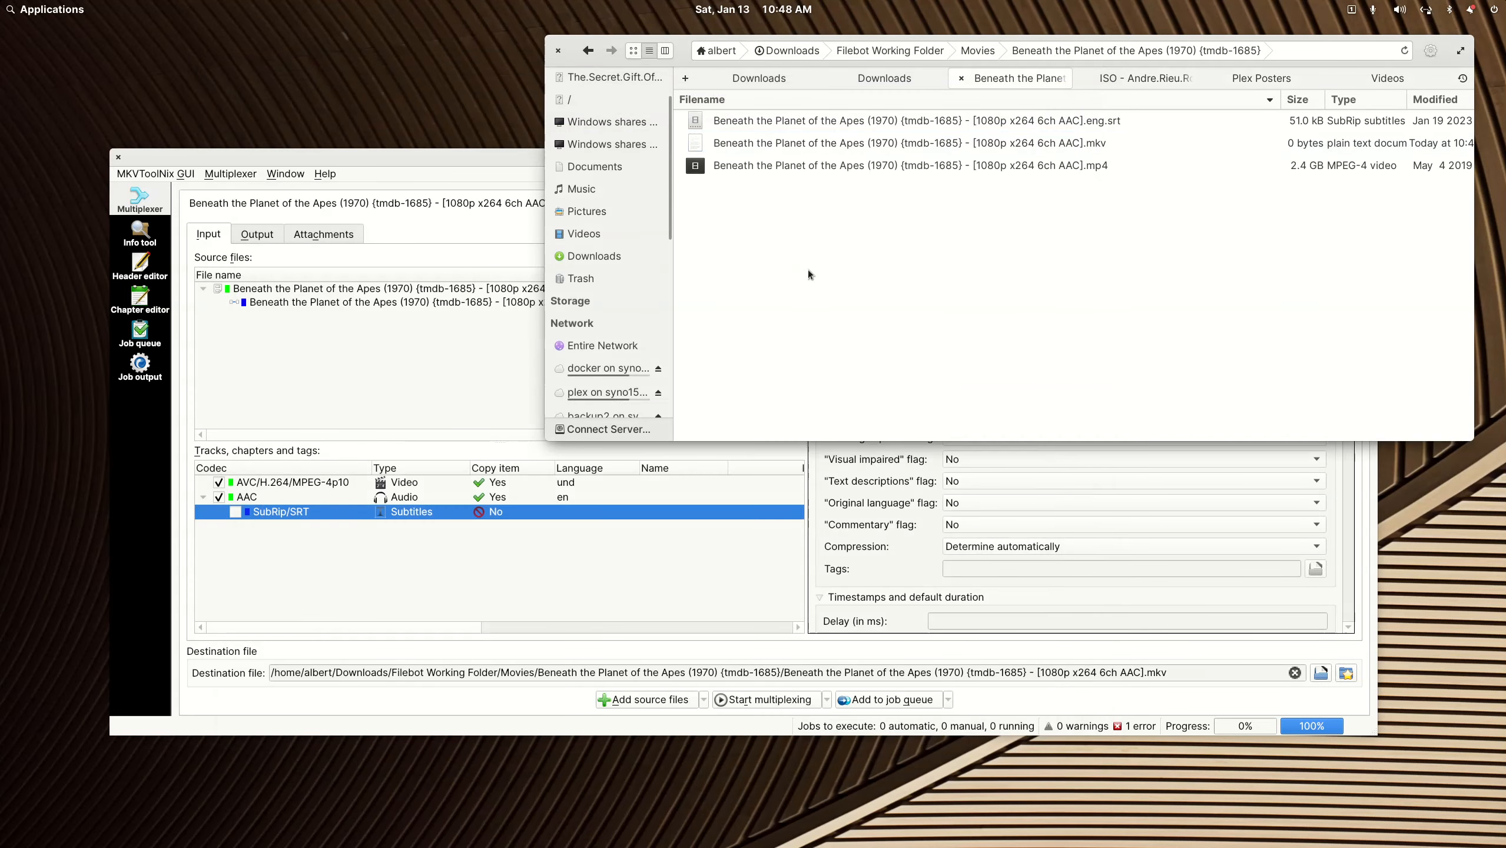
key("F5")
double_click(848, 144)
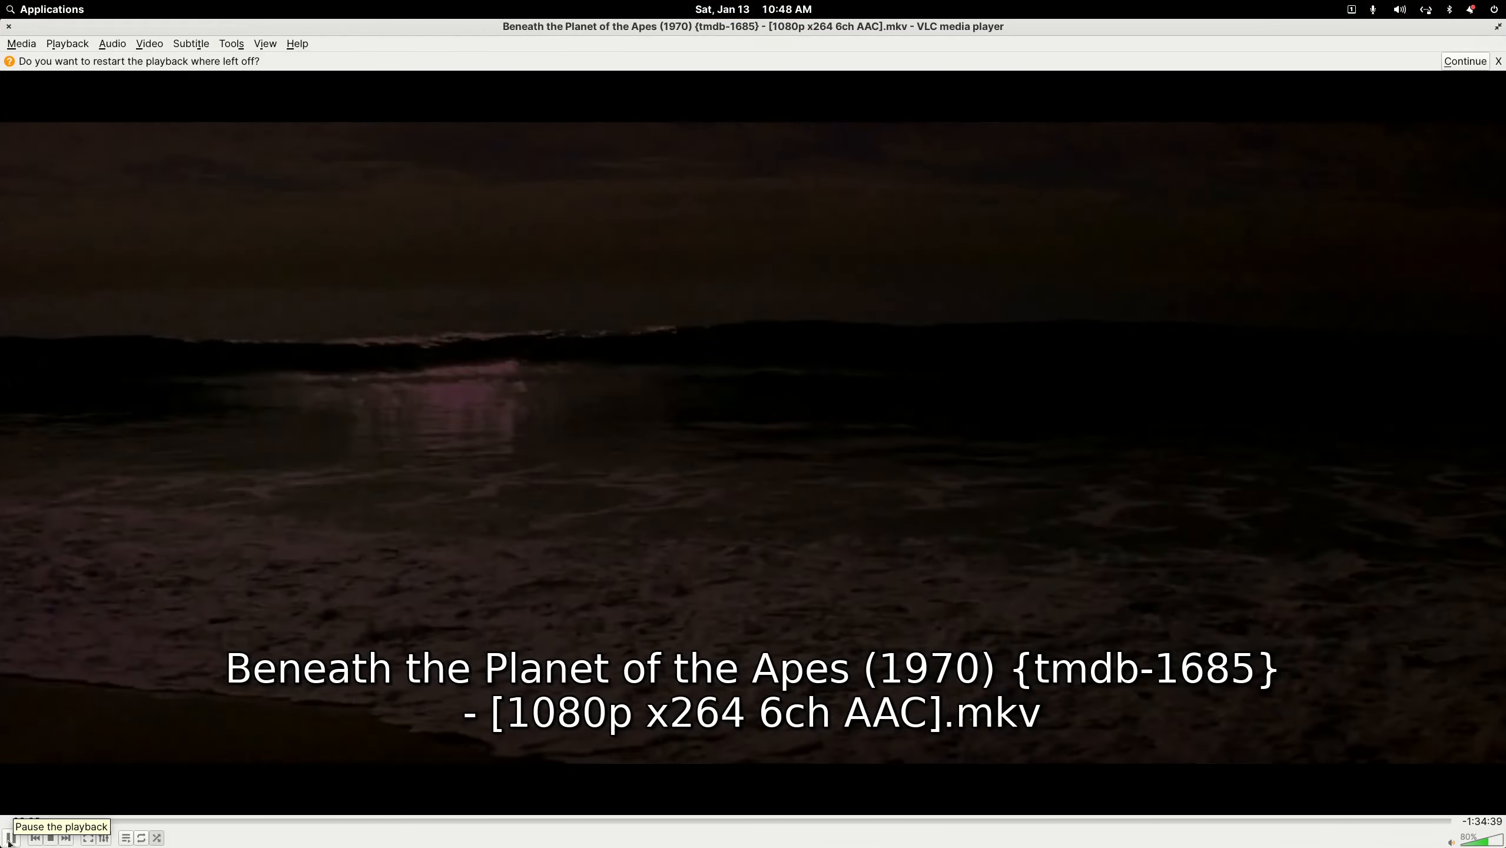
left_click(10, 837)
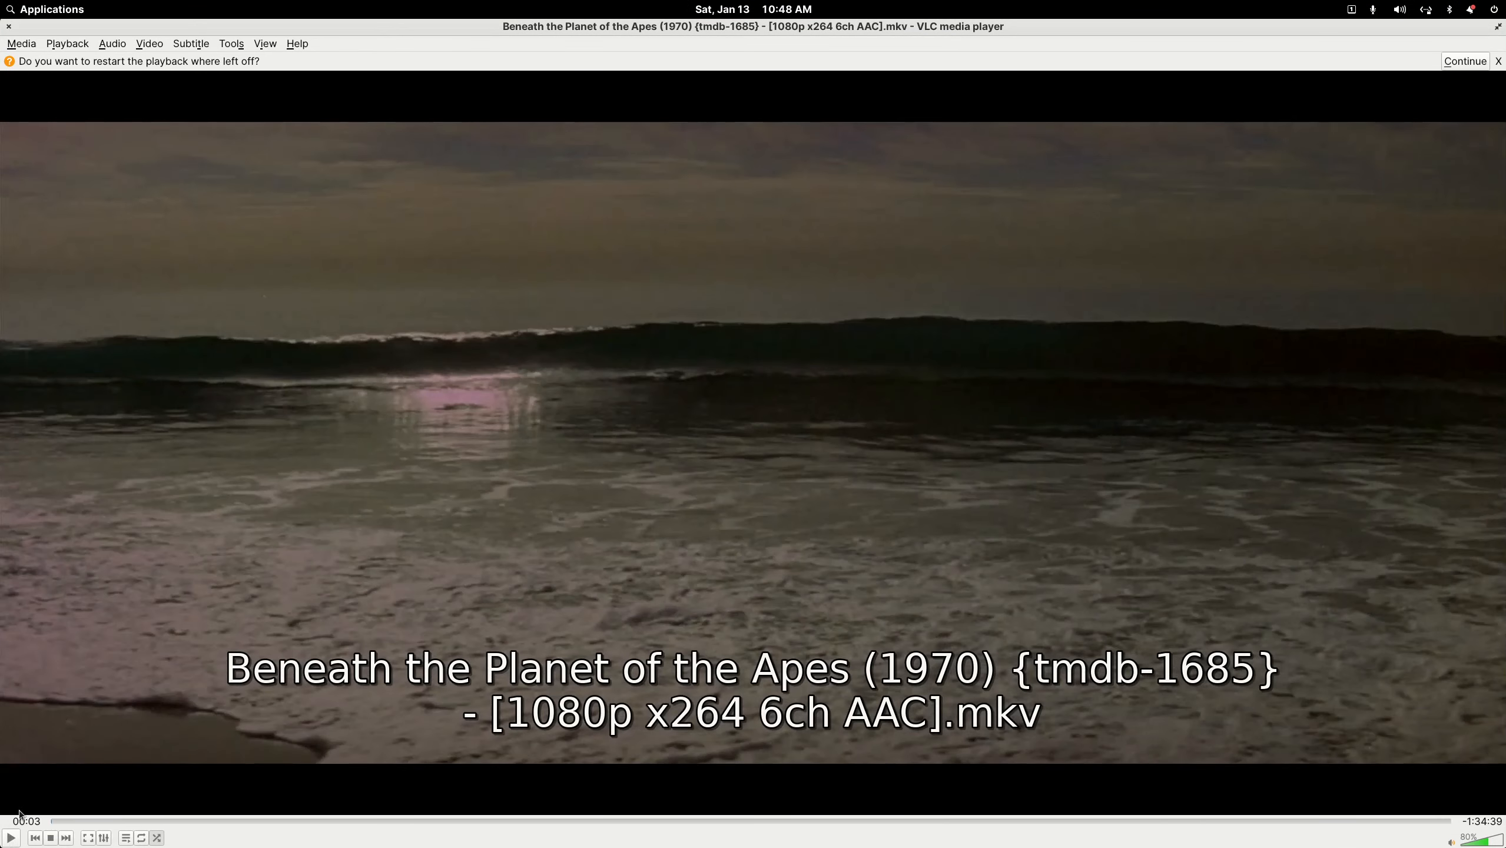
left_click(173, 44)
mouse_move(201, 78)
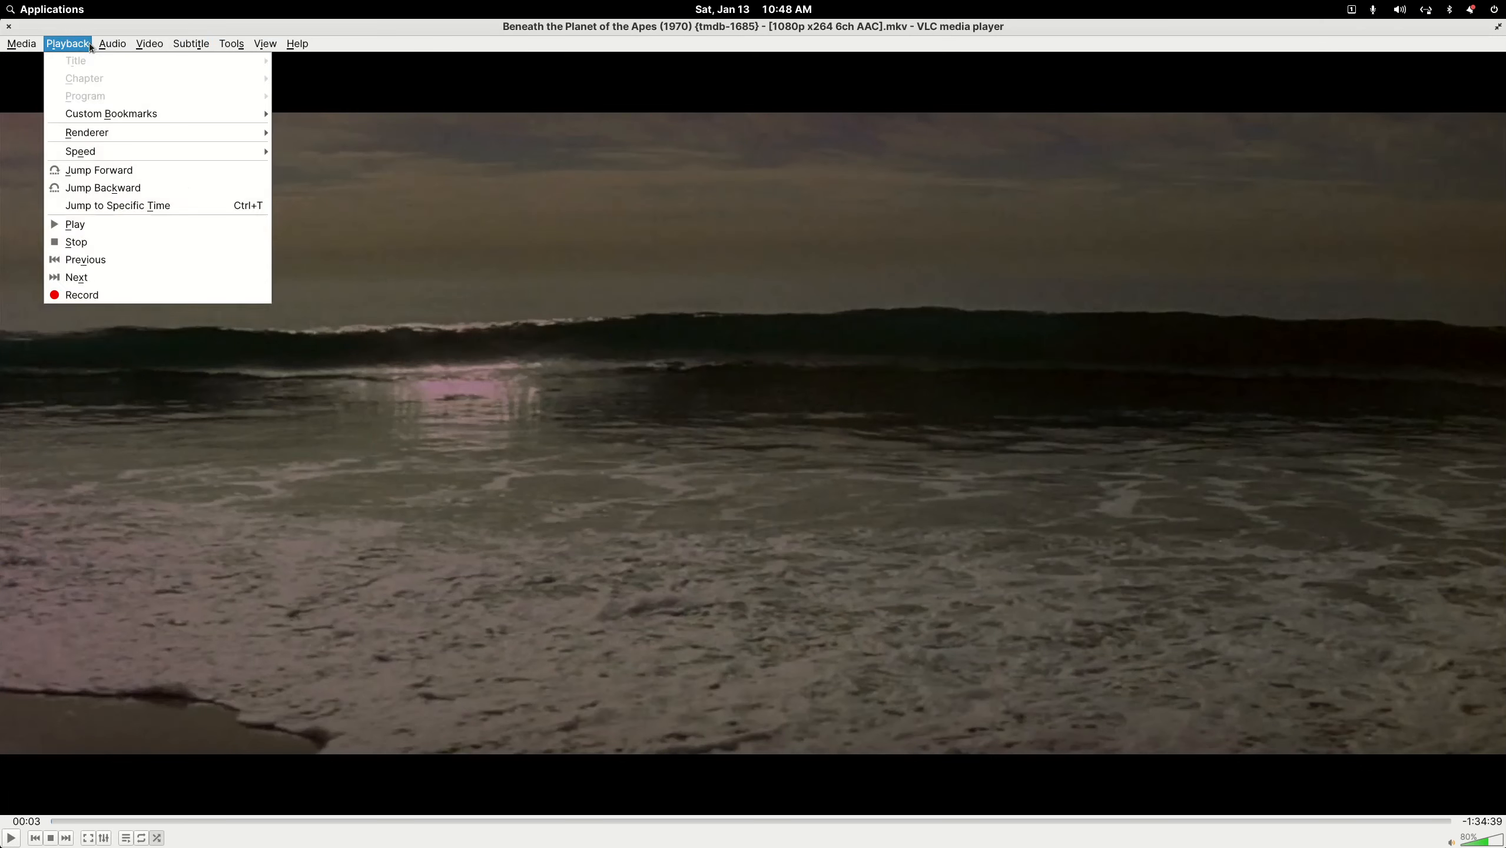
mouse_move(128, 52)
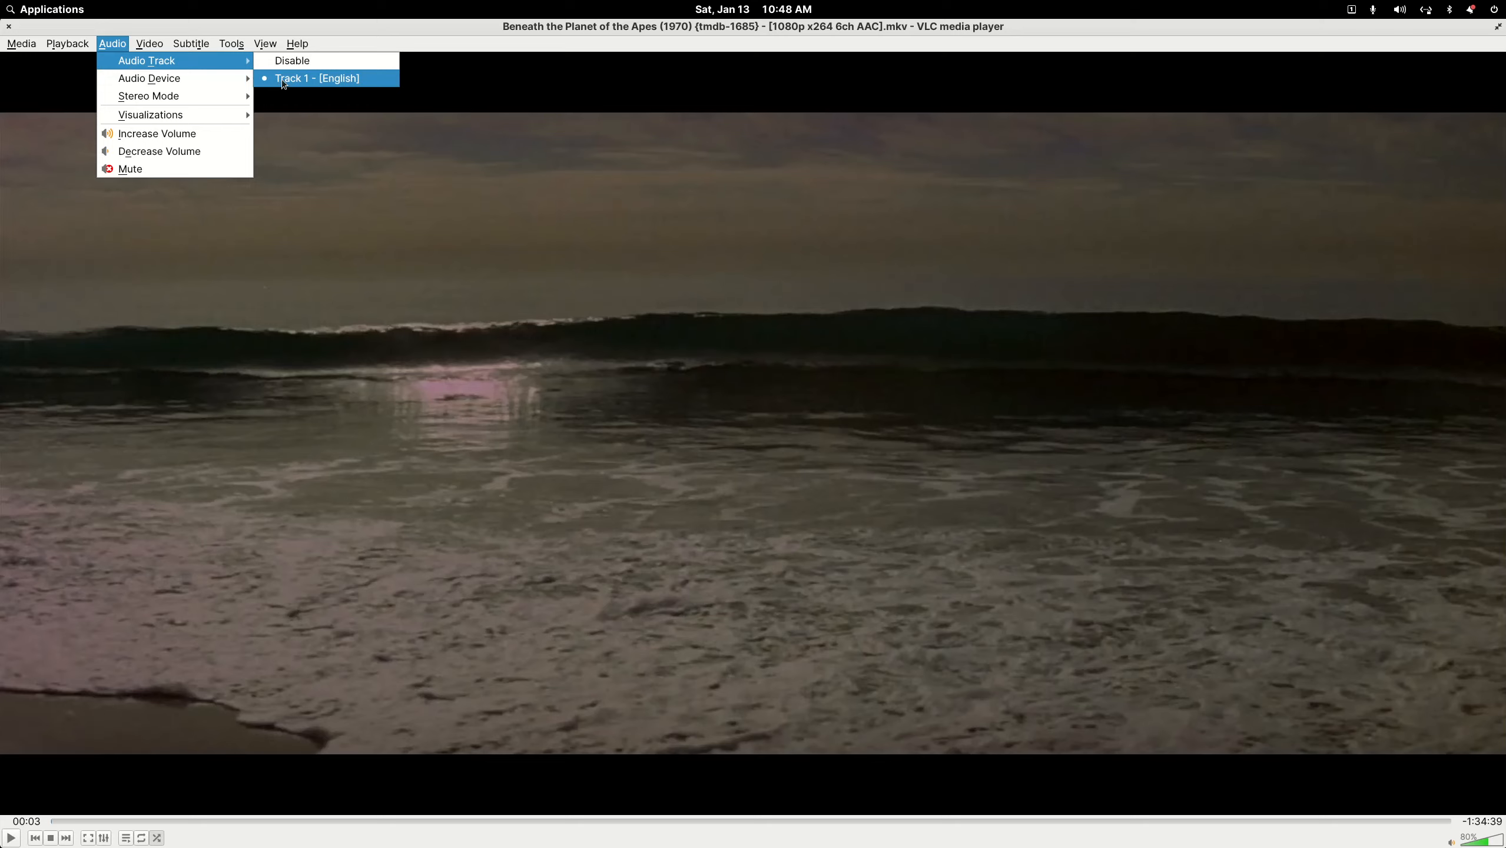
left_click(9, 28)
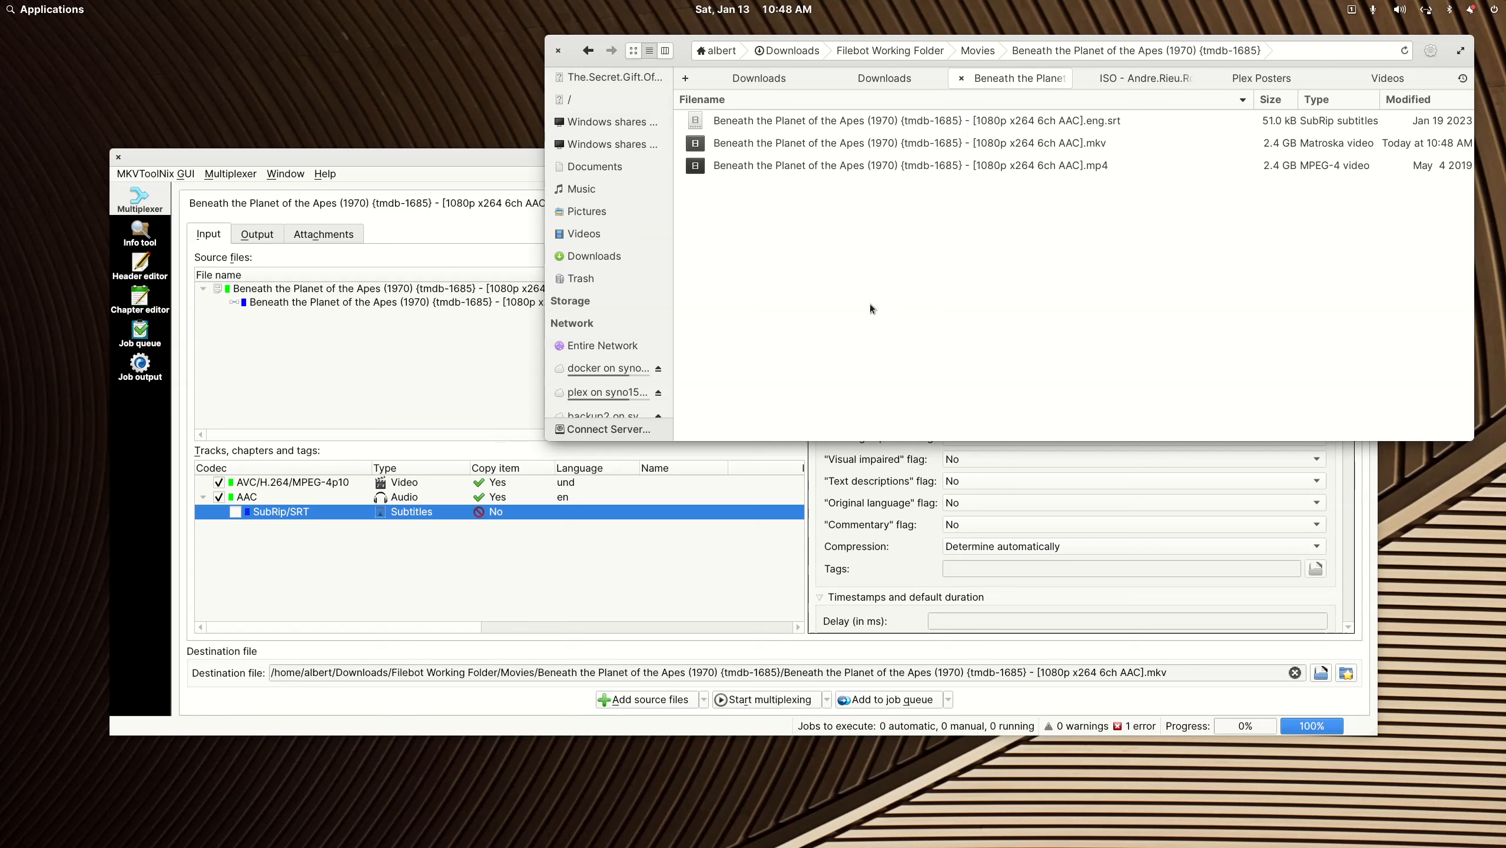
- Open the Beneath the Planet of the Apes mkv in HandBrake, dismiss the queue, view the available Hardware presets, and close HandBrake
right_click(951, 145)
mouse_move(998, 191)
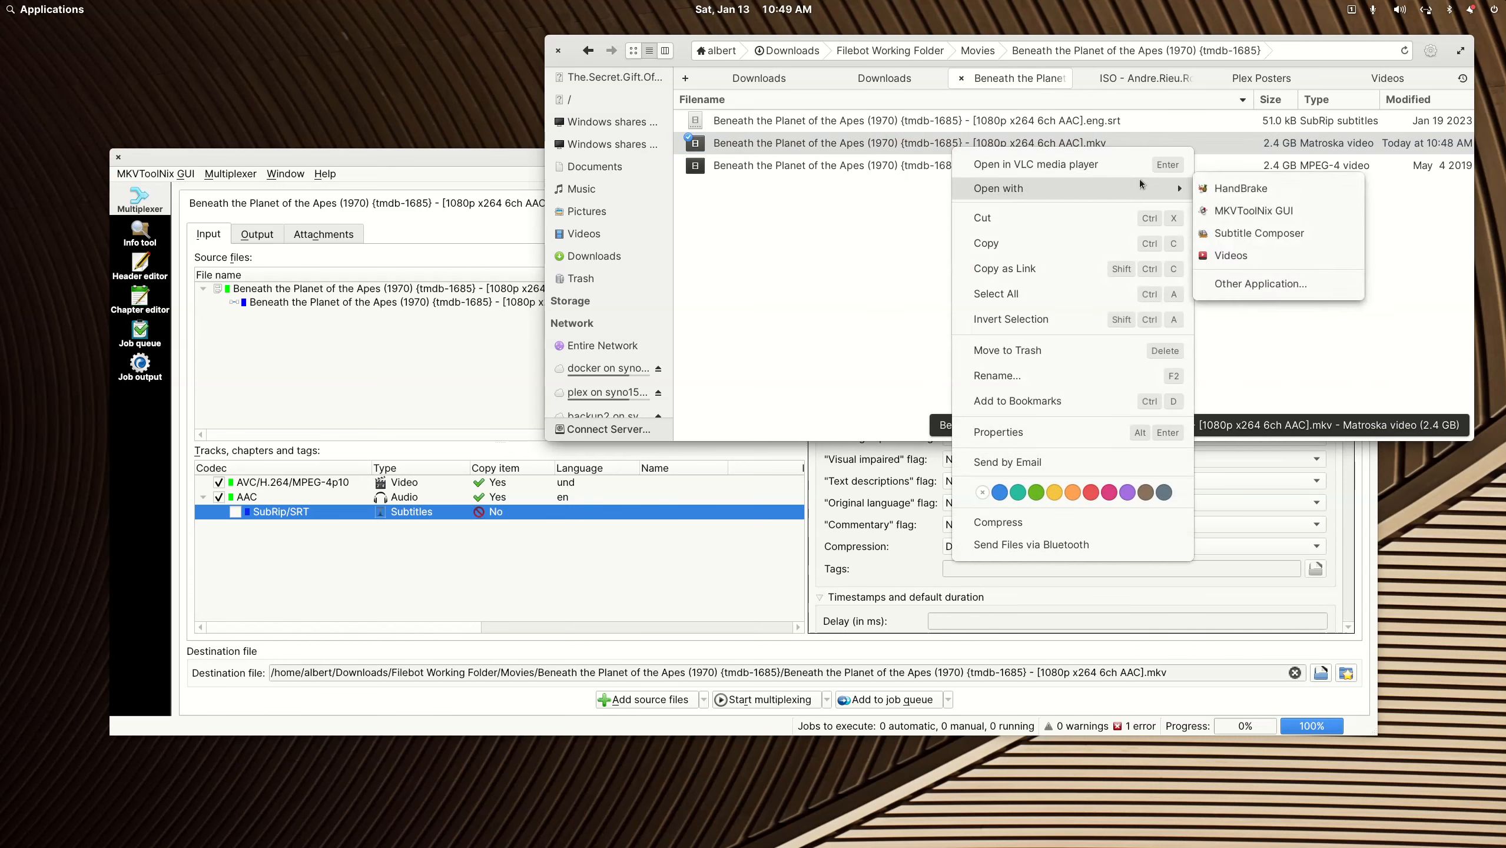
left_click(1237, 191)
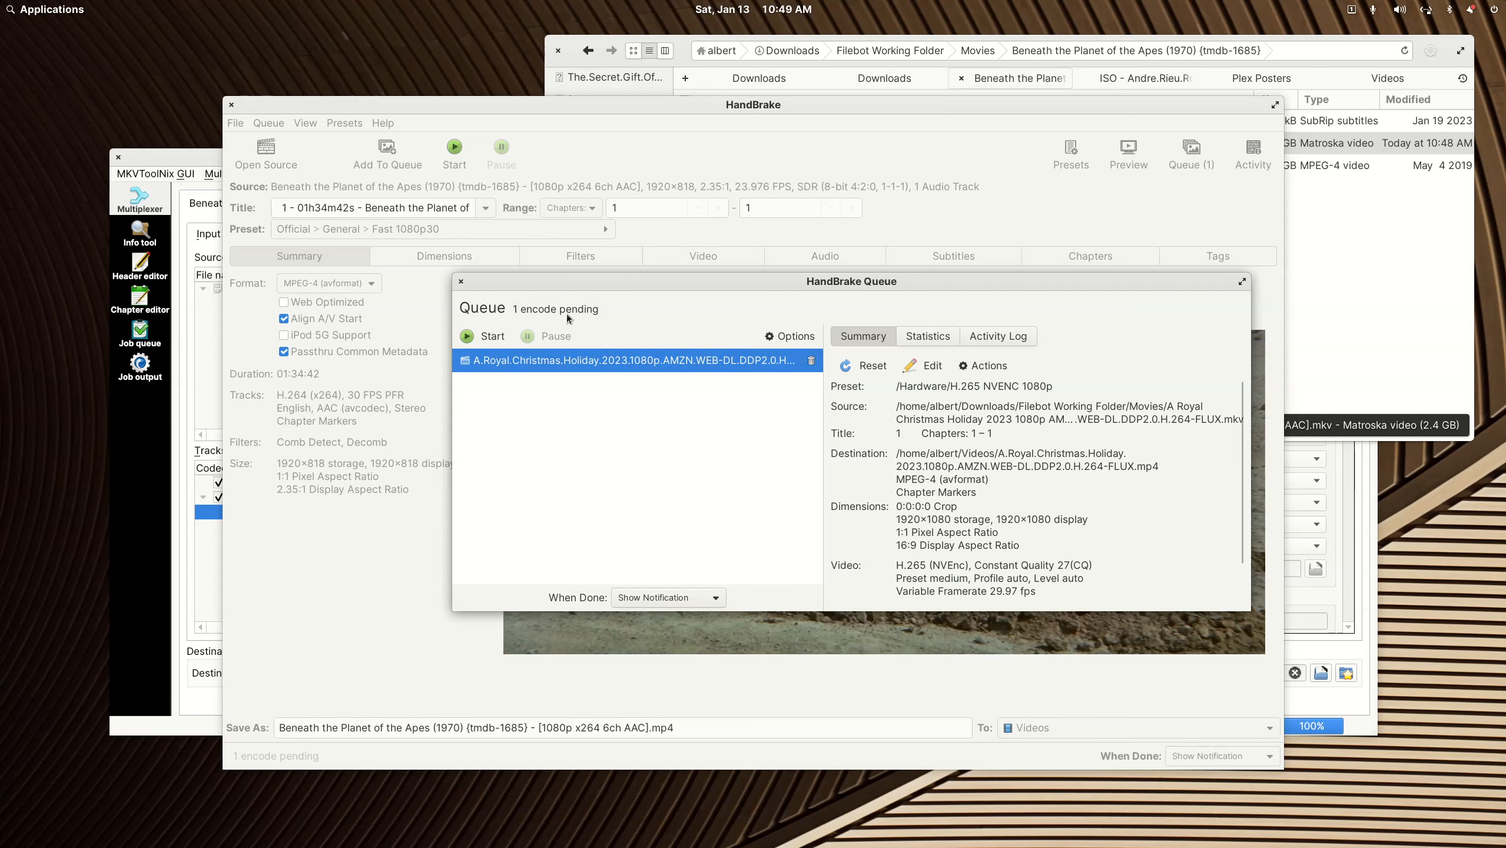
left_click(461, 280)
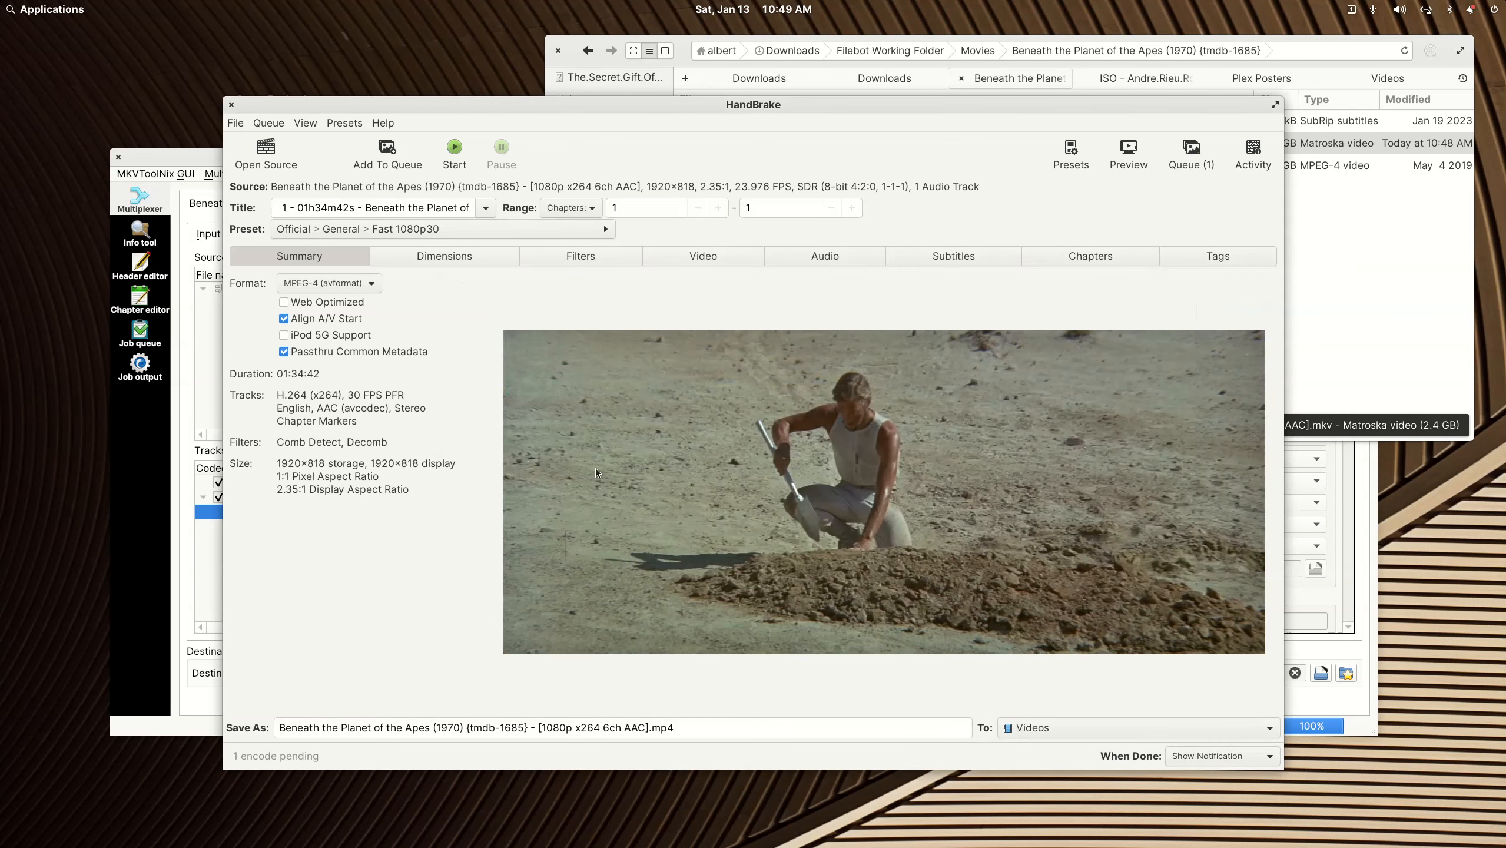
left_click(604, 227)
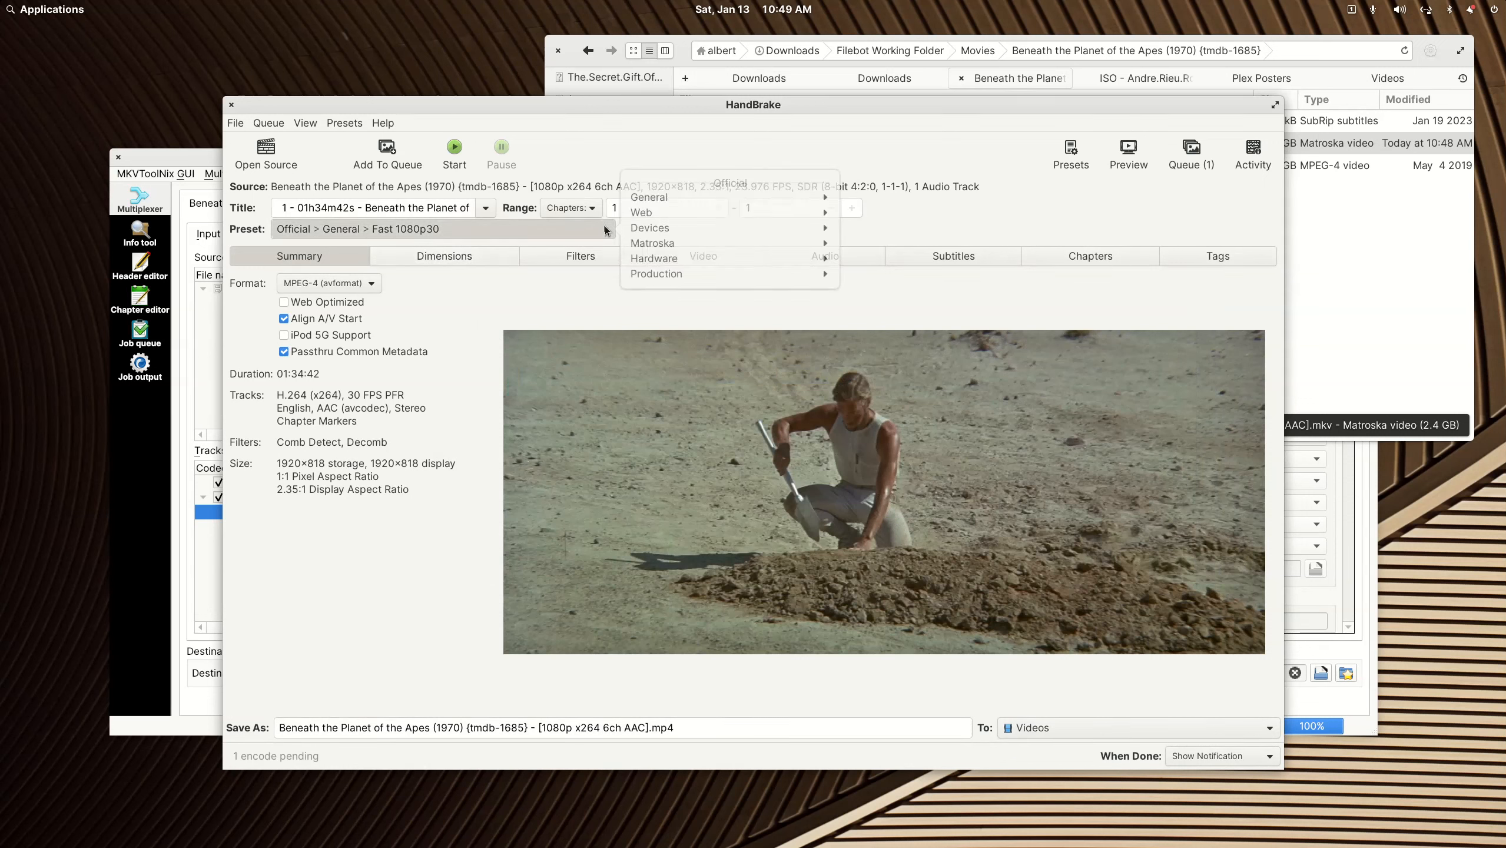
left_click(654, 258)
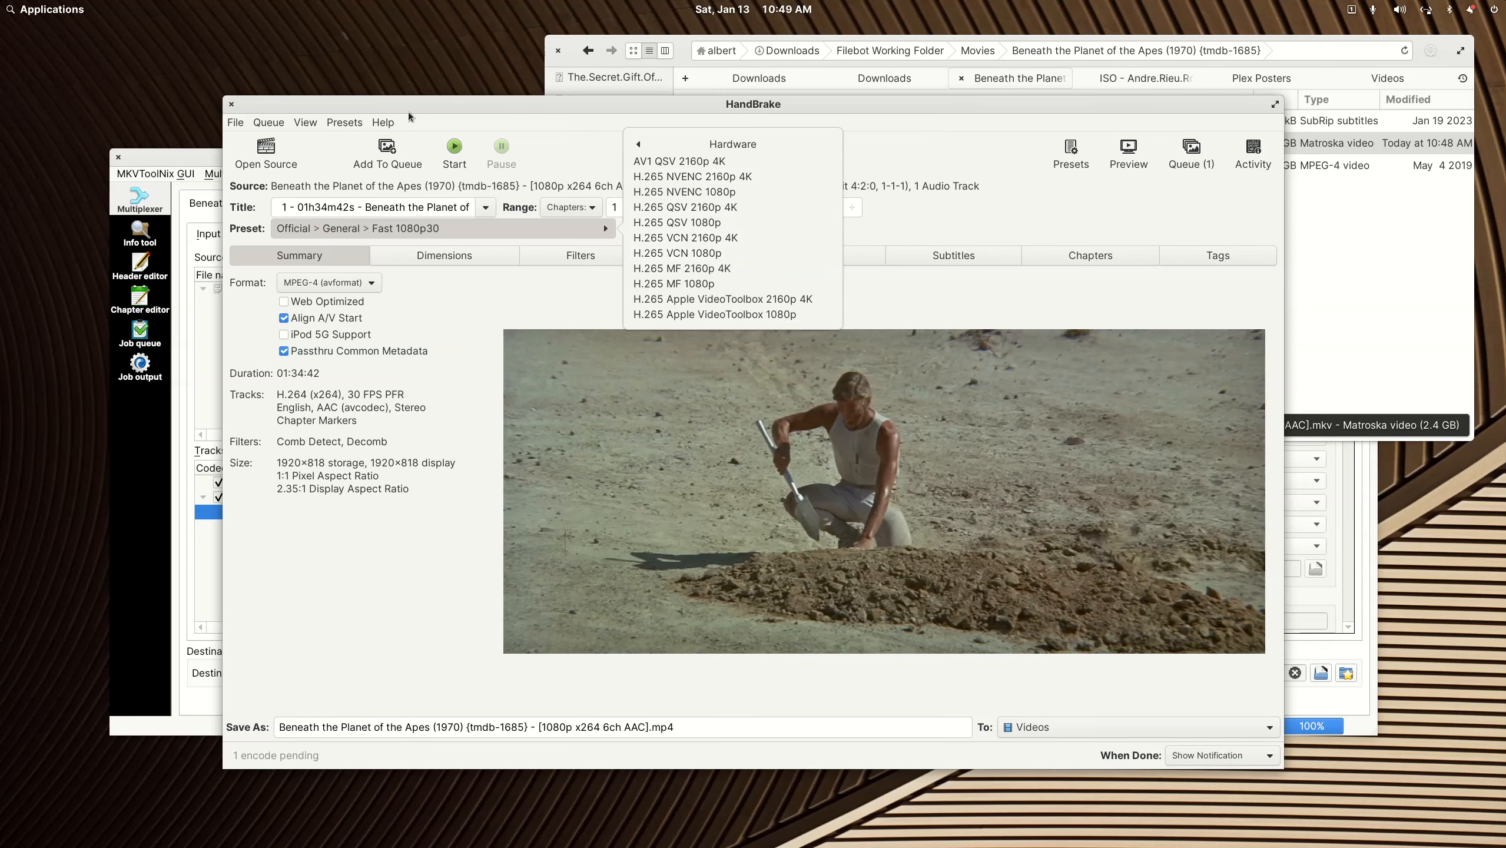
left_click(232, 104)
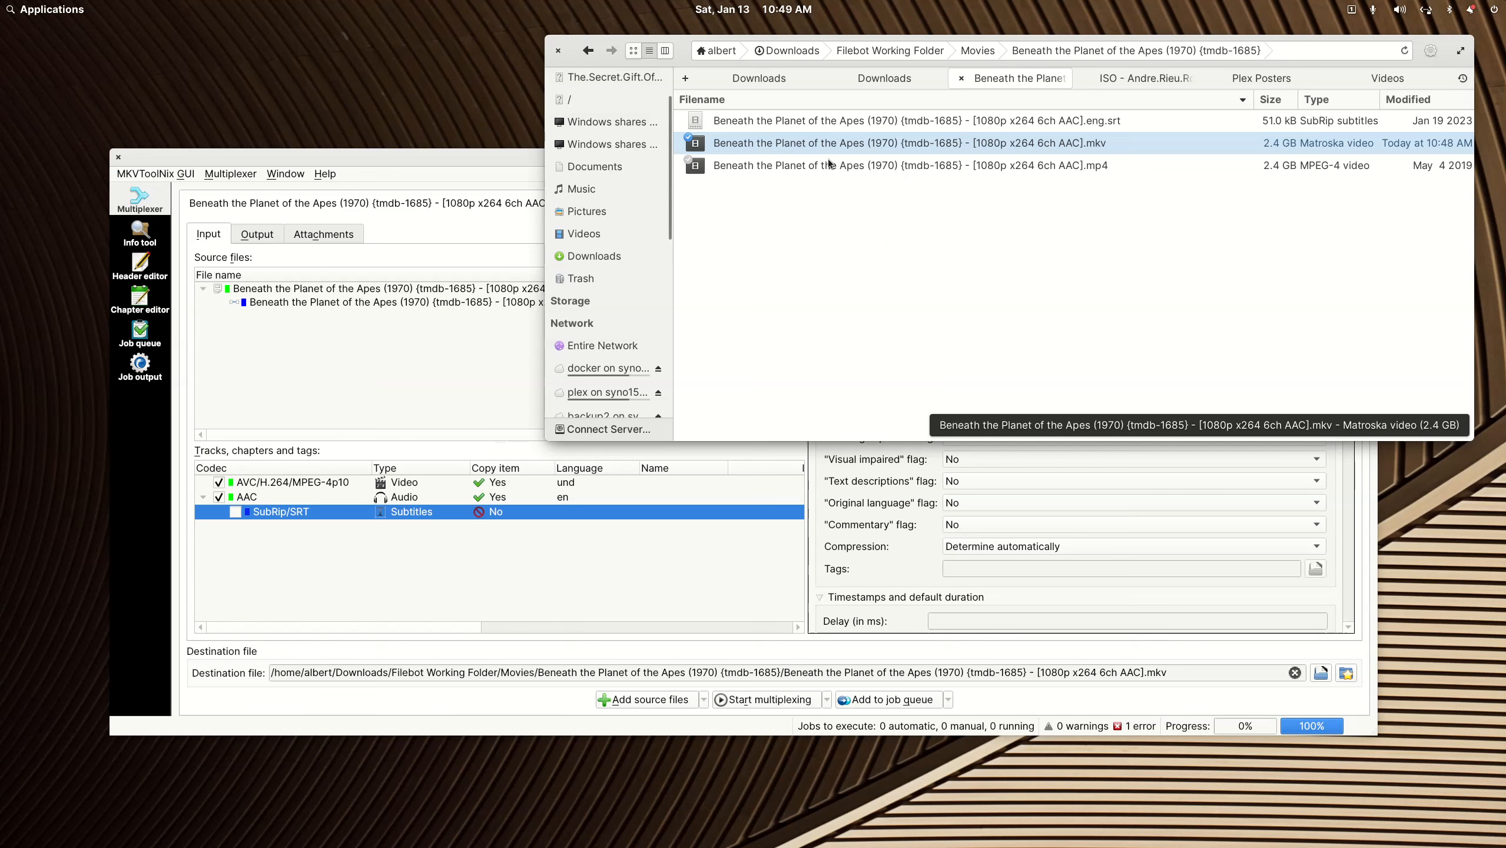
- Load the Beneath the Planet of the Apes (1970) {tmdb-1685} folder into FileBot and match it with the "Movie - TMDB Rename Only" preset
left_click(593, 54)
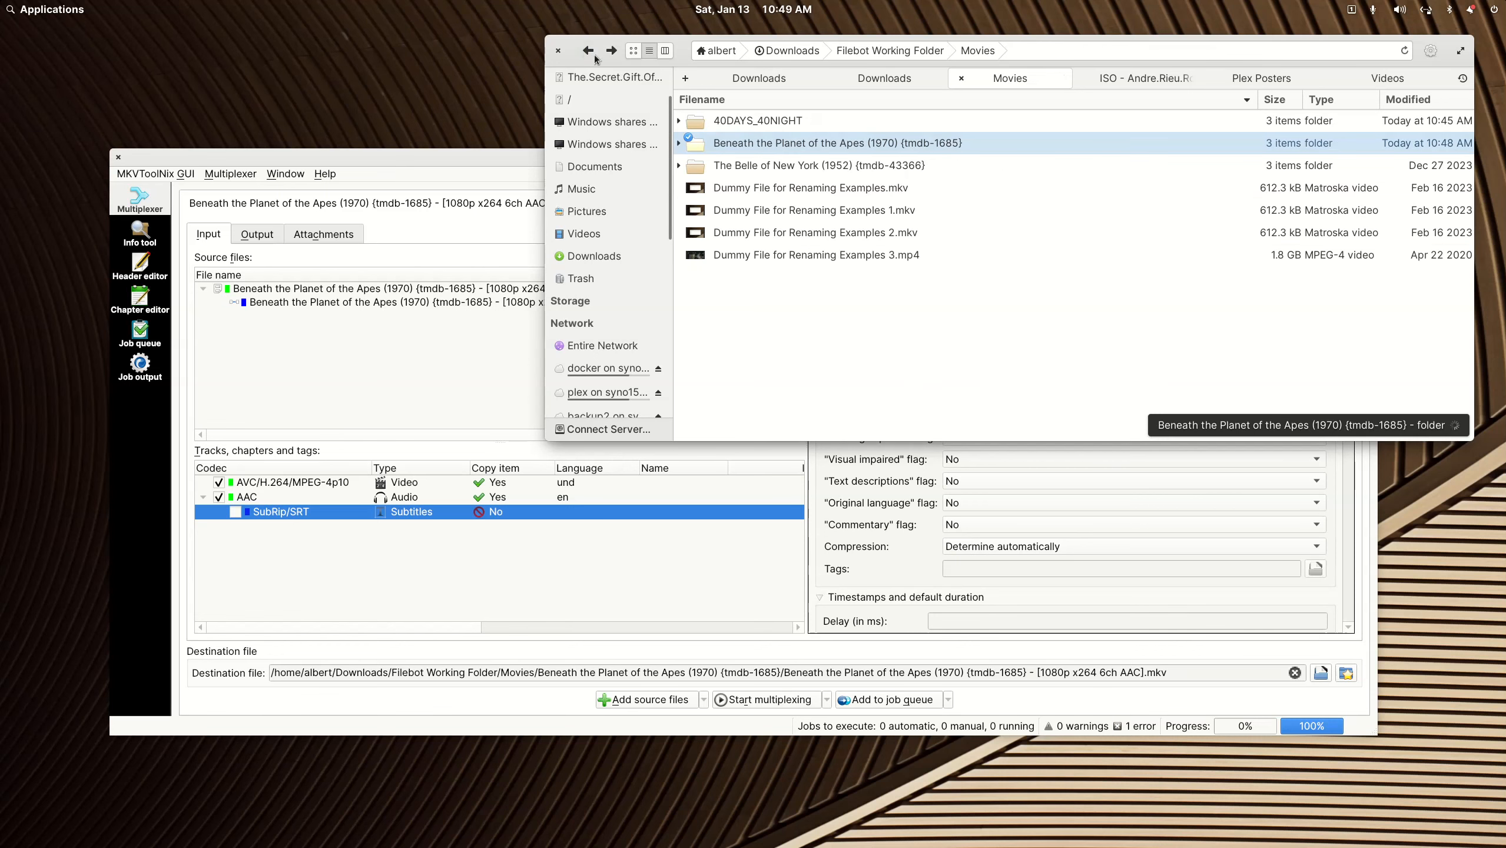
right_click(793, 144)
mouse_move(892, 155)
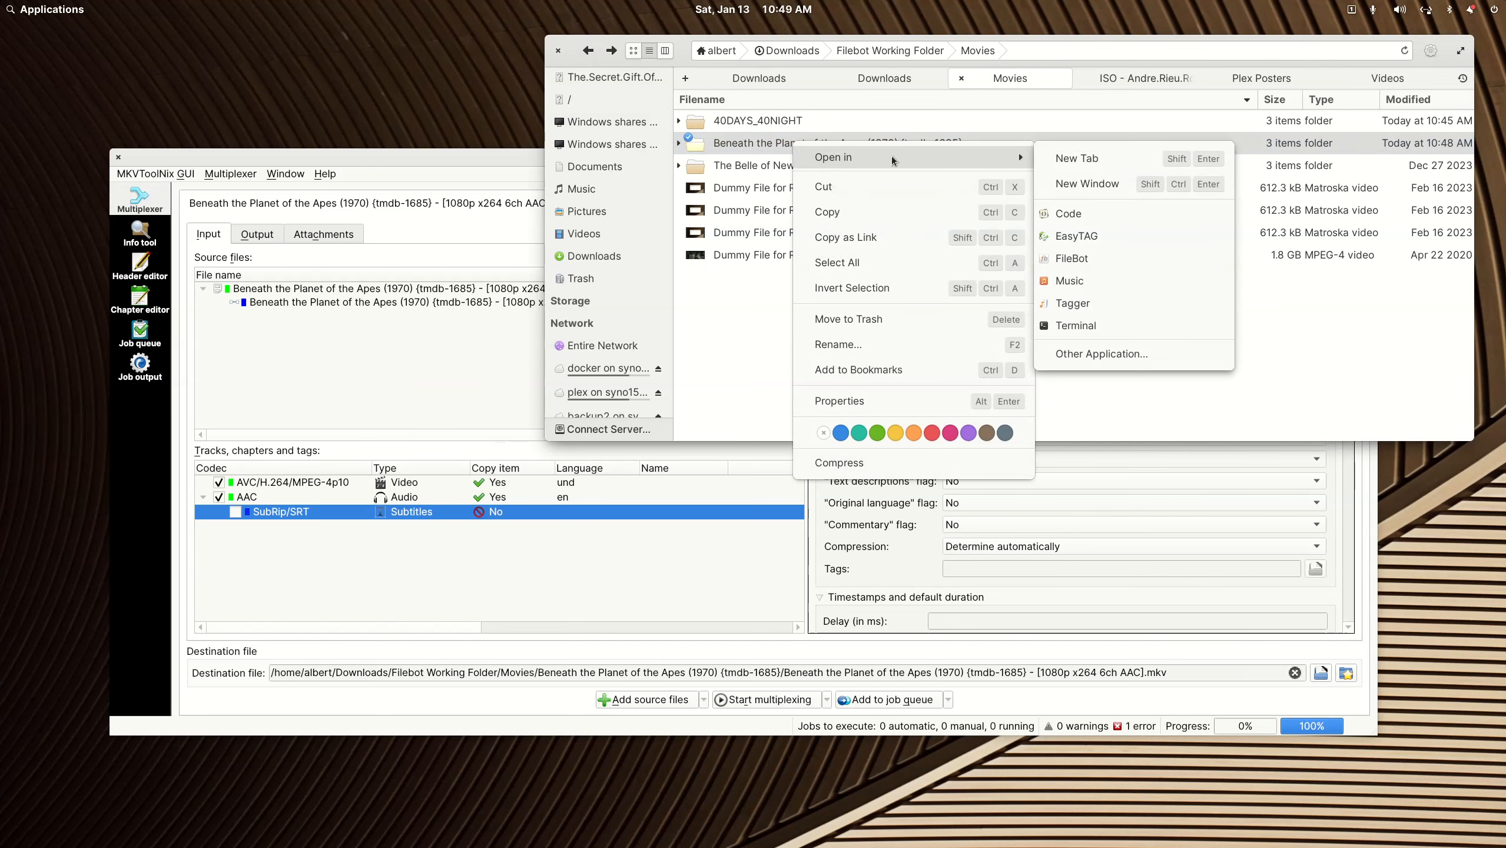
left_click(1085, 261)
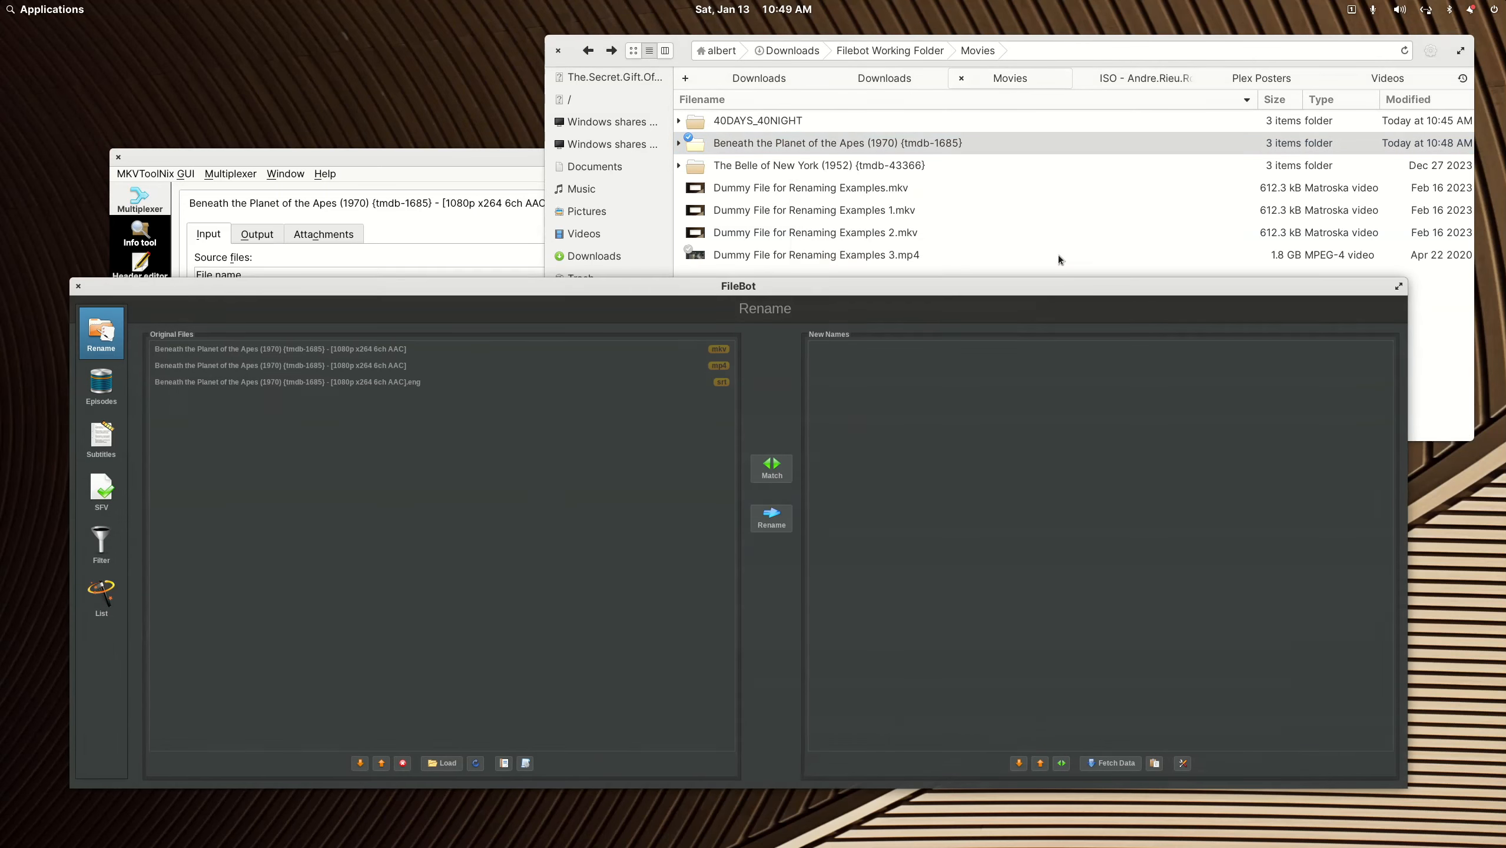
left_click(525, 764)
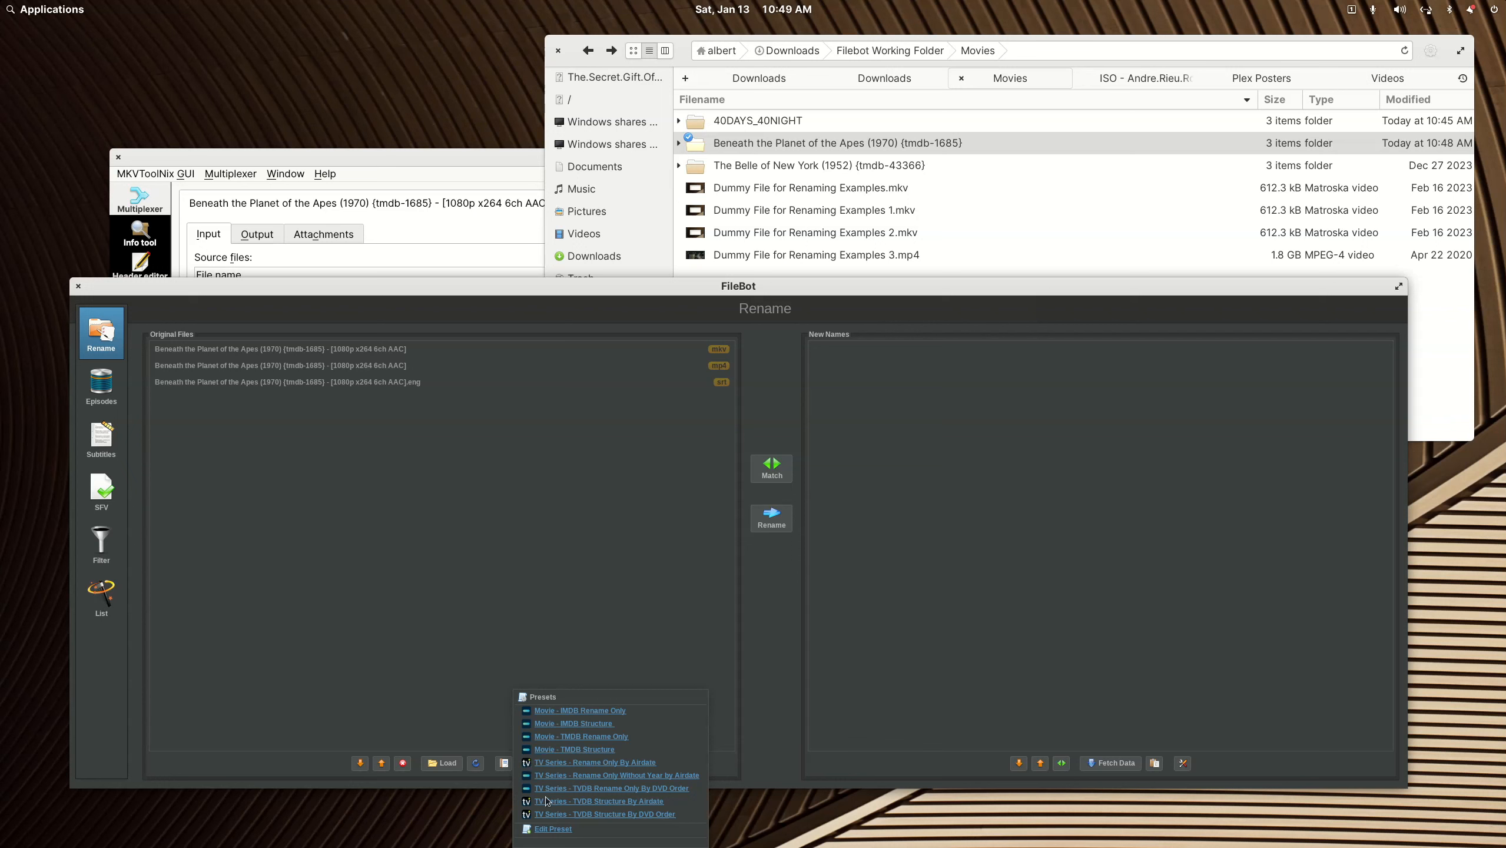
left_click(589, 737)
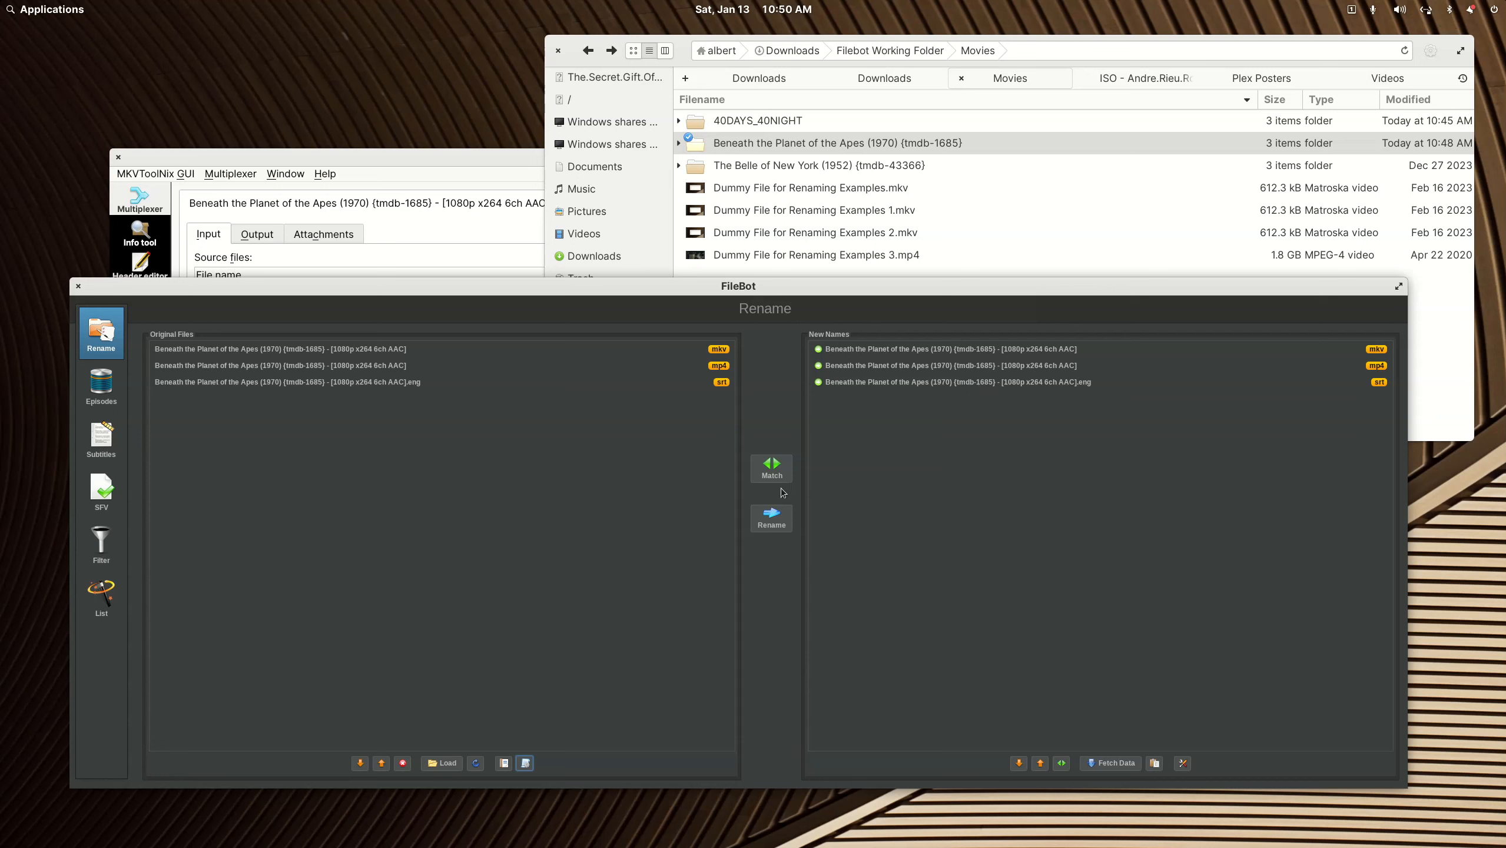
- Open the Beneath the Planet of the Apes folder in the file manager and select the mkv entry among FileBot's original files
left_click(743, 144)
double_click(743, 144)
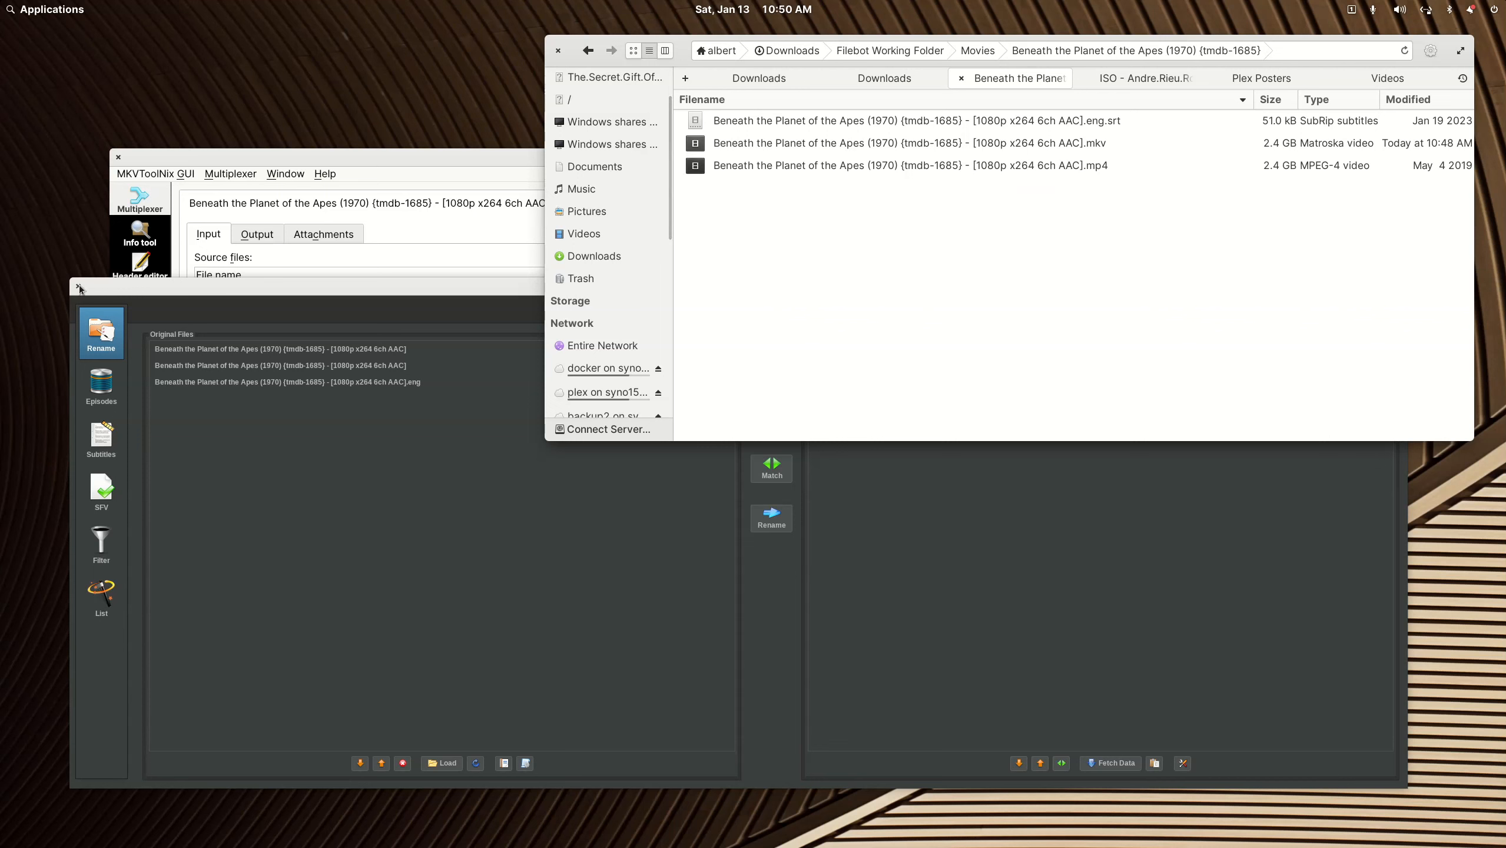
left_click(360, 350)
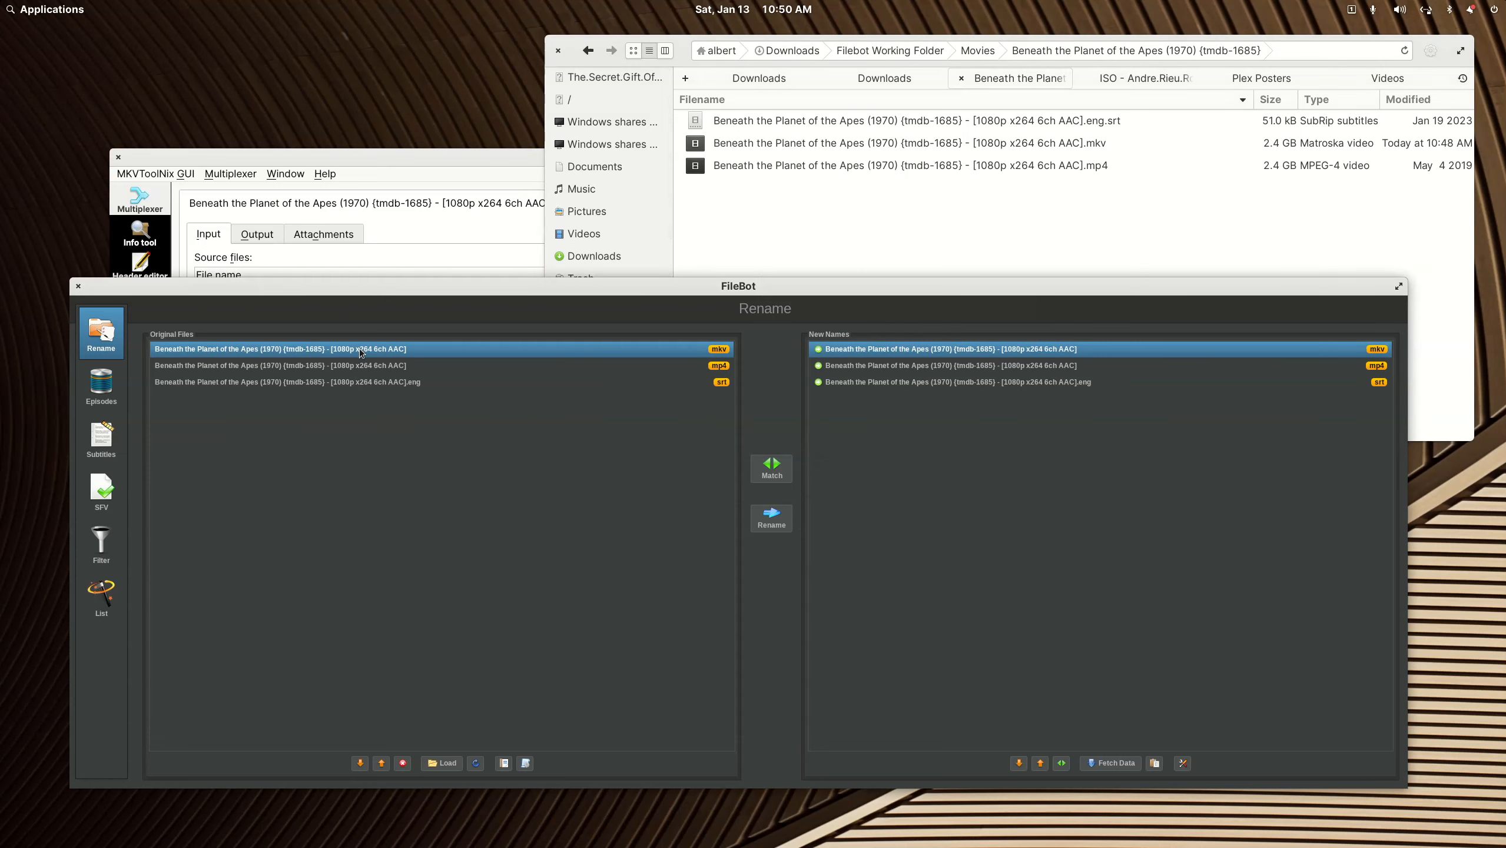
- Remove all three Beneath the Planet of the Apes entries from FileBot's original files and new names
key("Delete")
key("Delete")
key("Delete")
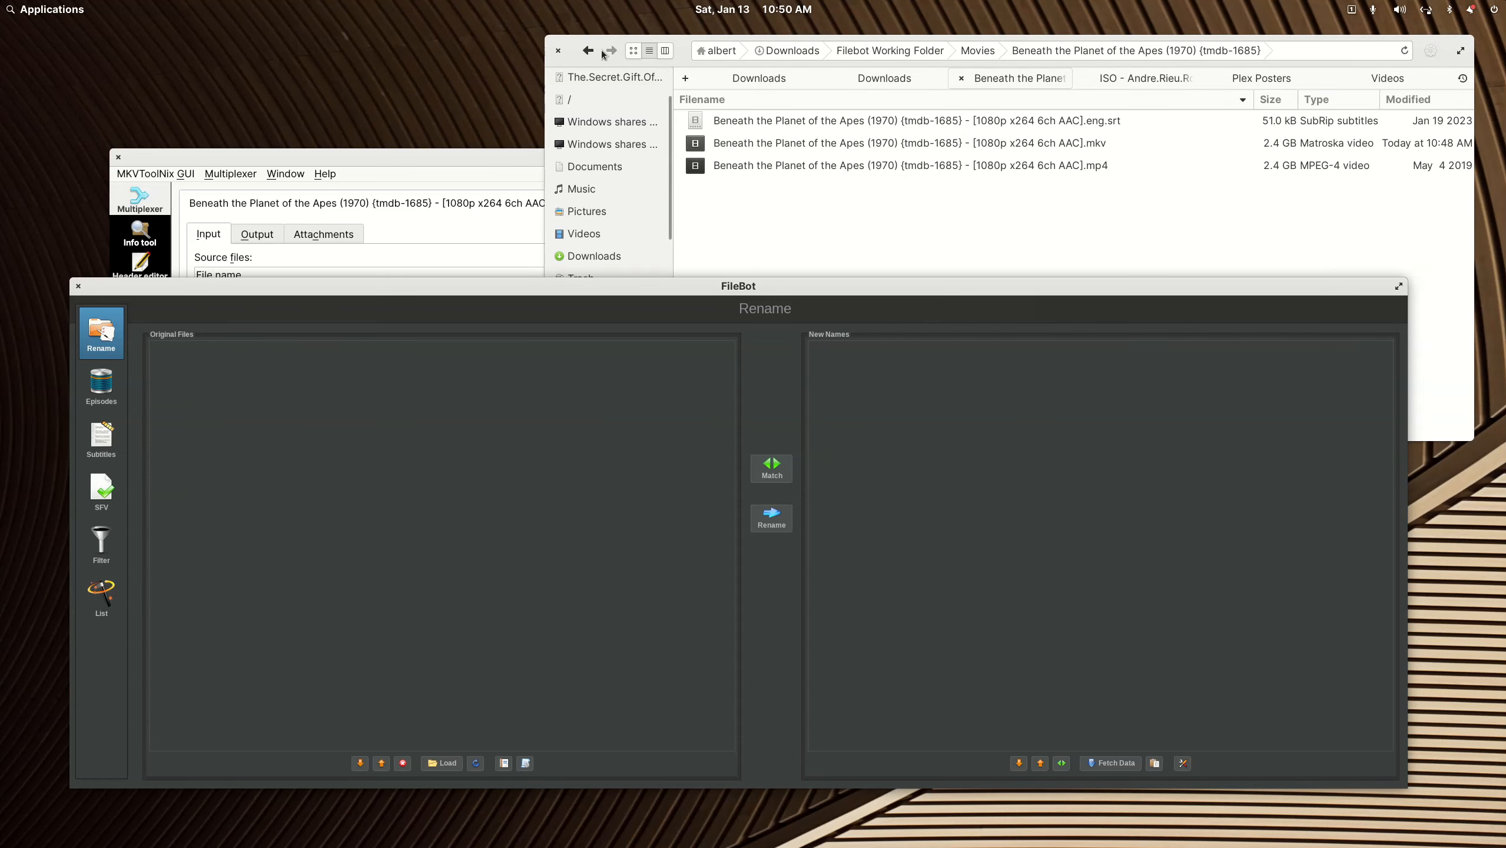
- Load 40 Days and 40 Nights (2002).mkv from the 40DAYS_40NIGHT folder into FileBot's original files
left_click(592, 54)
left_click(592, 54)
double_click(782, 122)
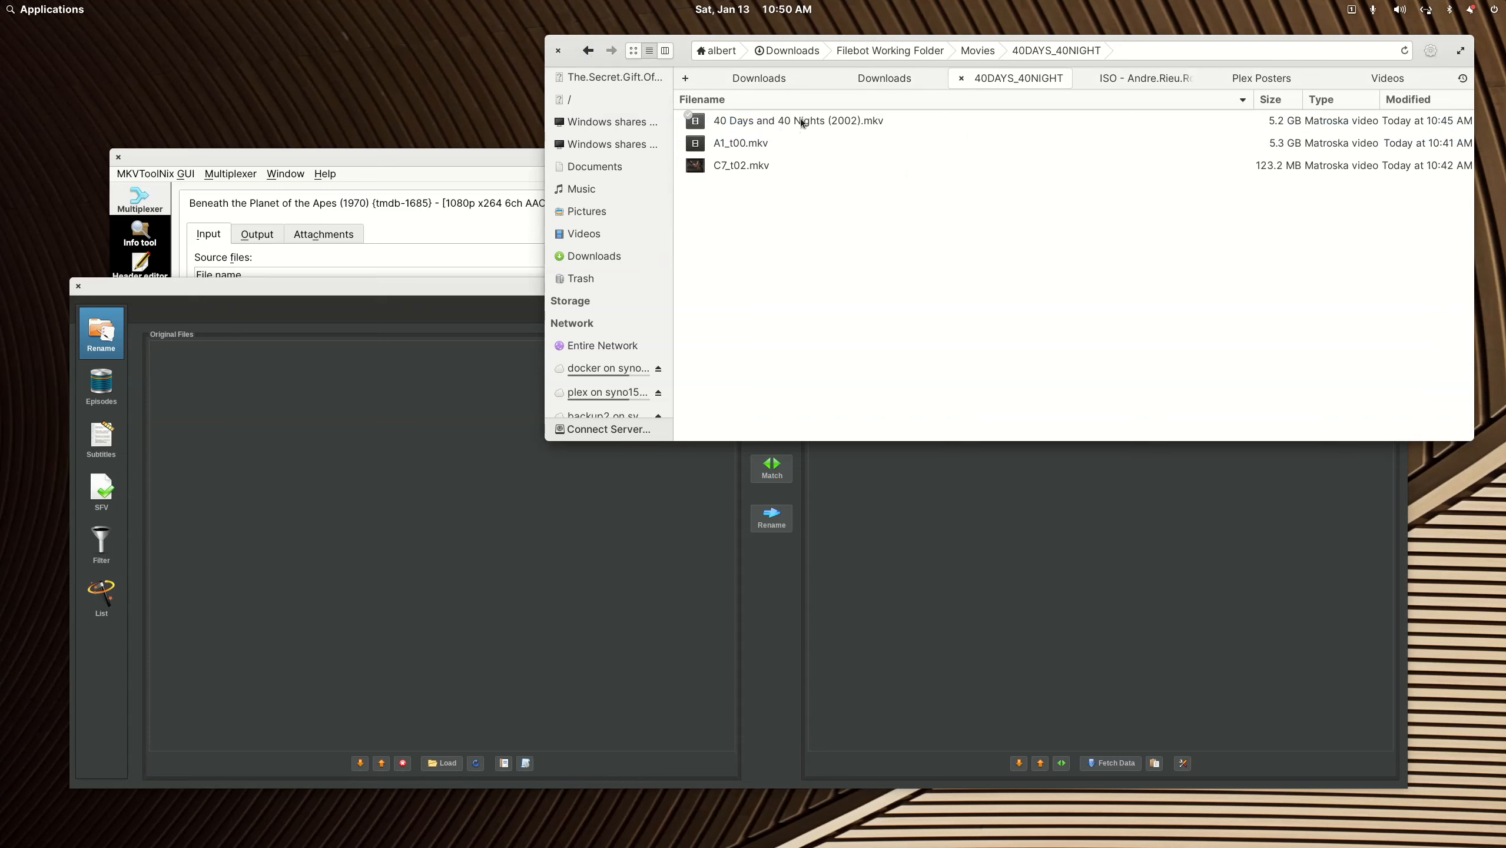
left_click_drag(800, 124, 240, 478)
left_click(376, 285)
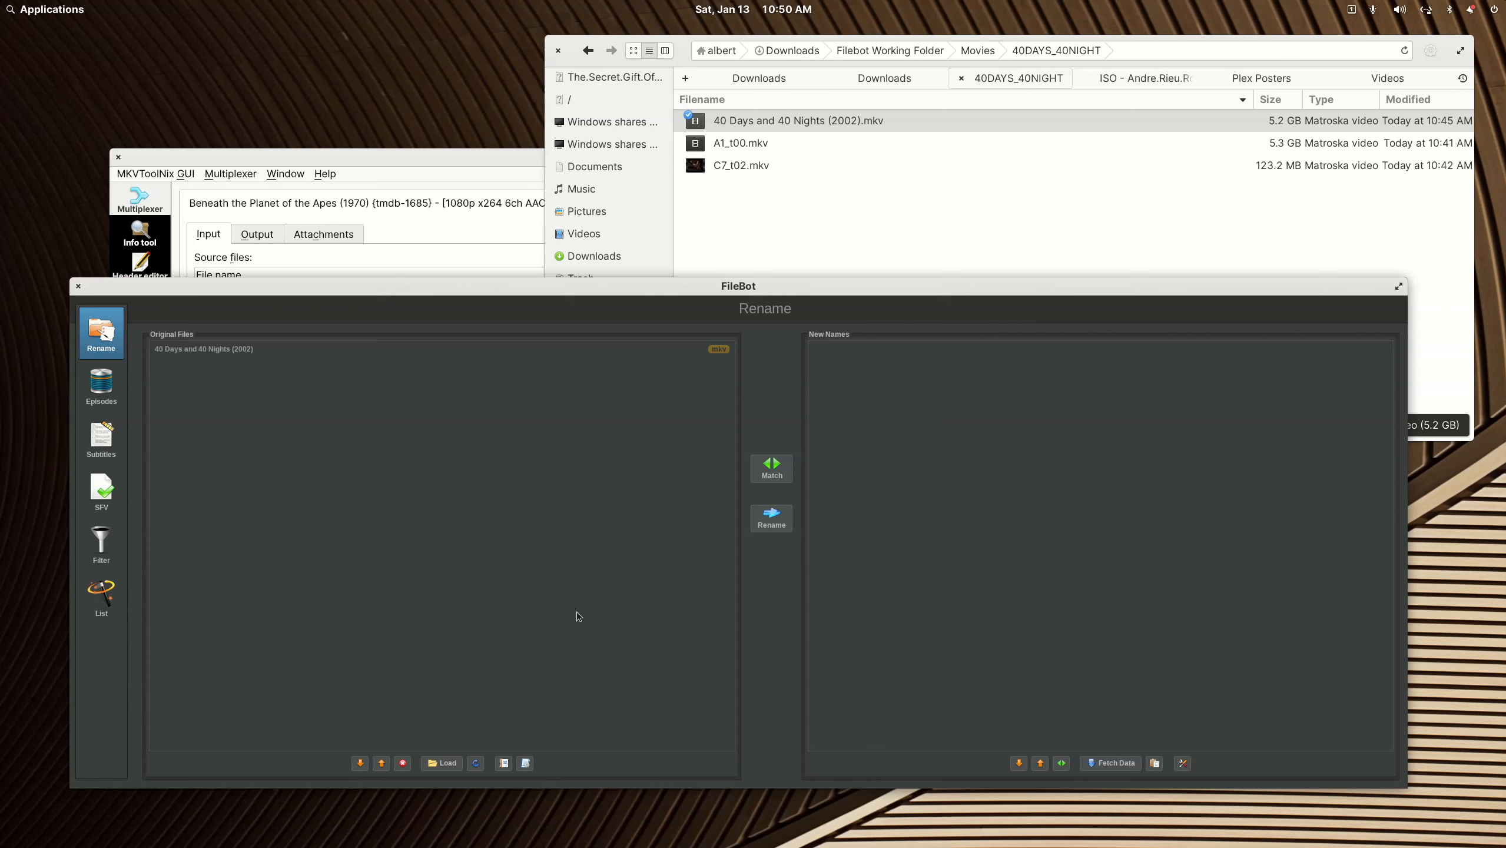
- Match the 40 Days and 40 Nights file with the "Movie - TMDB Structure" preset, rename it, and close FileBot
left_click(526, 763)
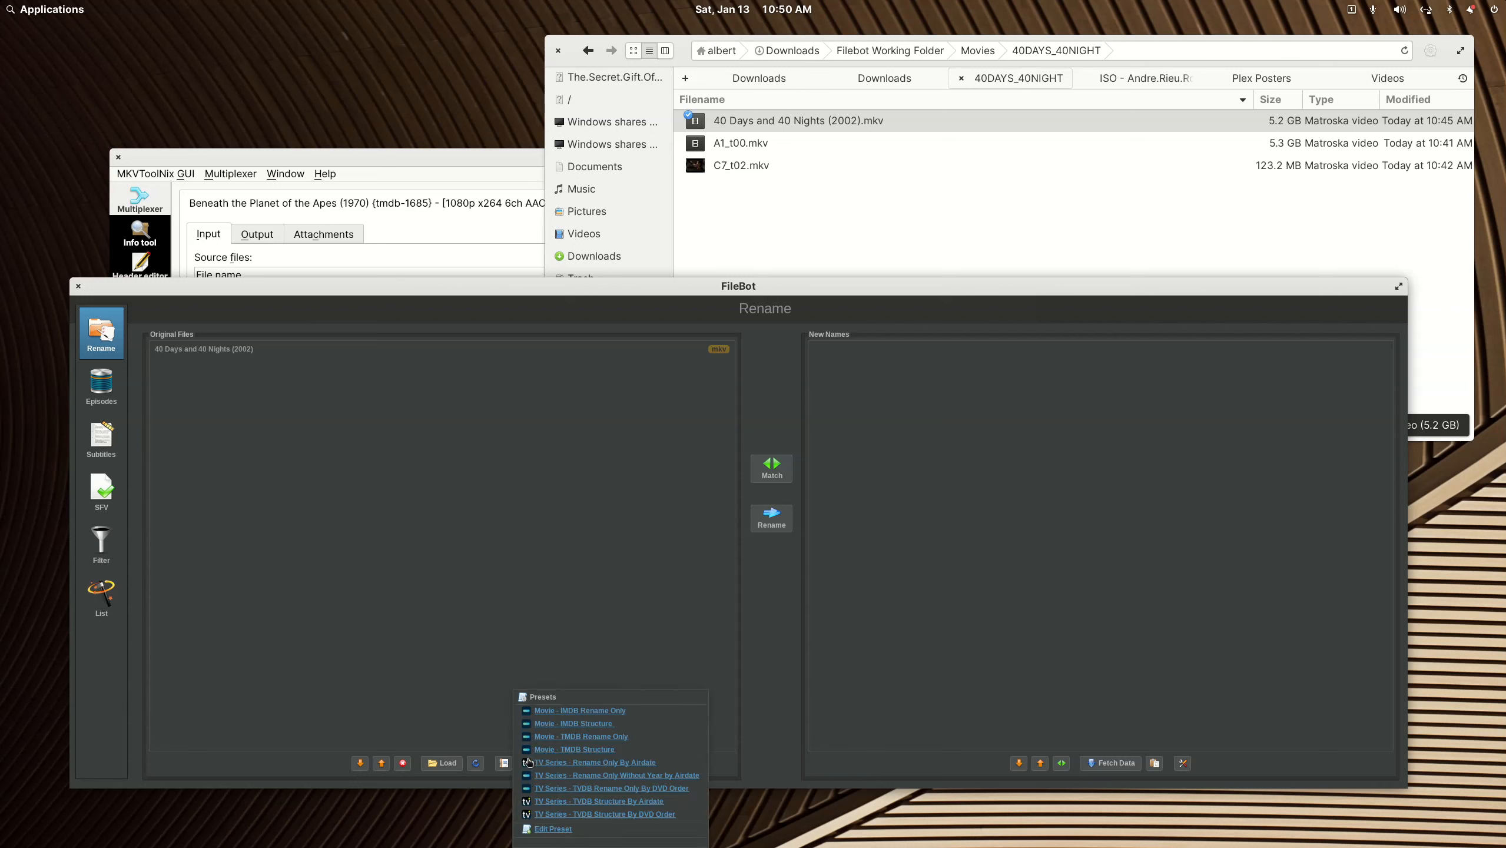
left_click(579, 752)
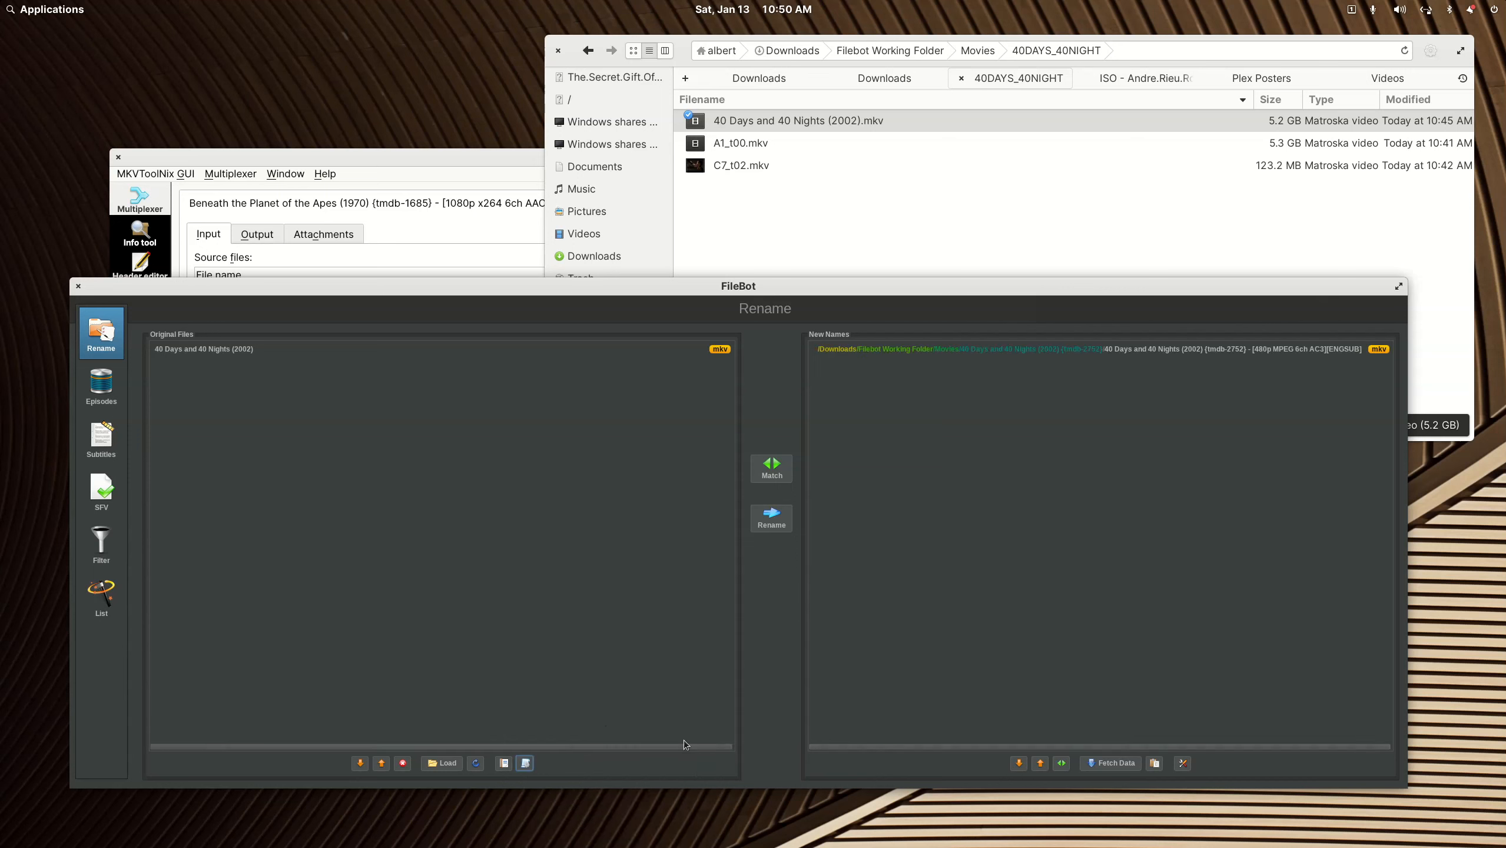
left_click(771, 518)
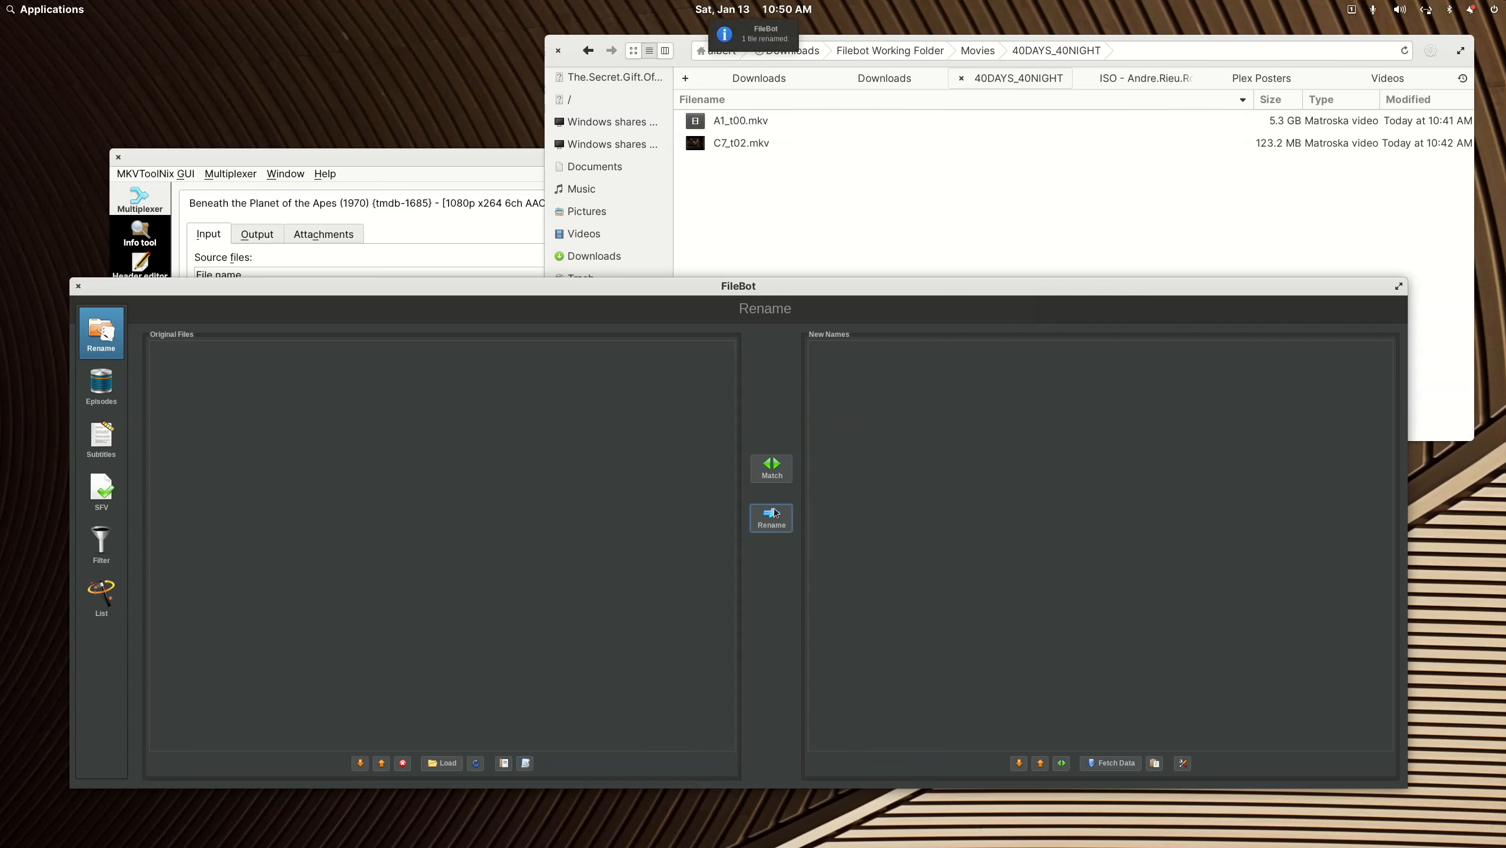
left_click(78, 286)
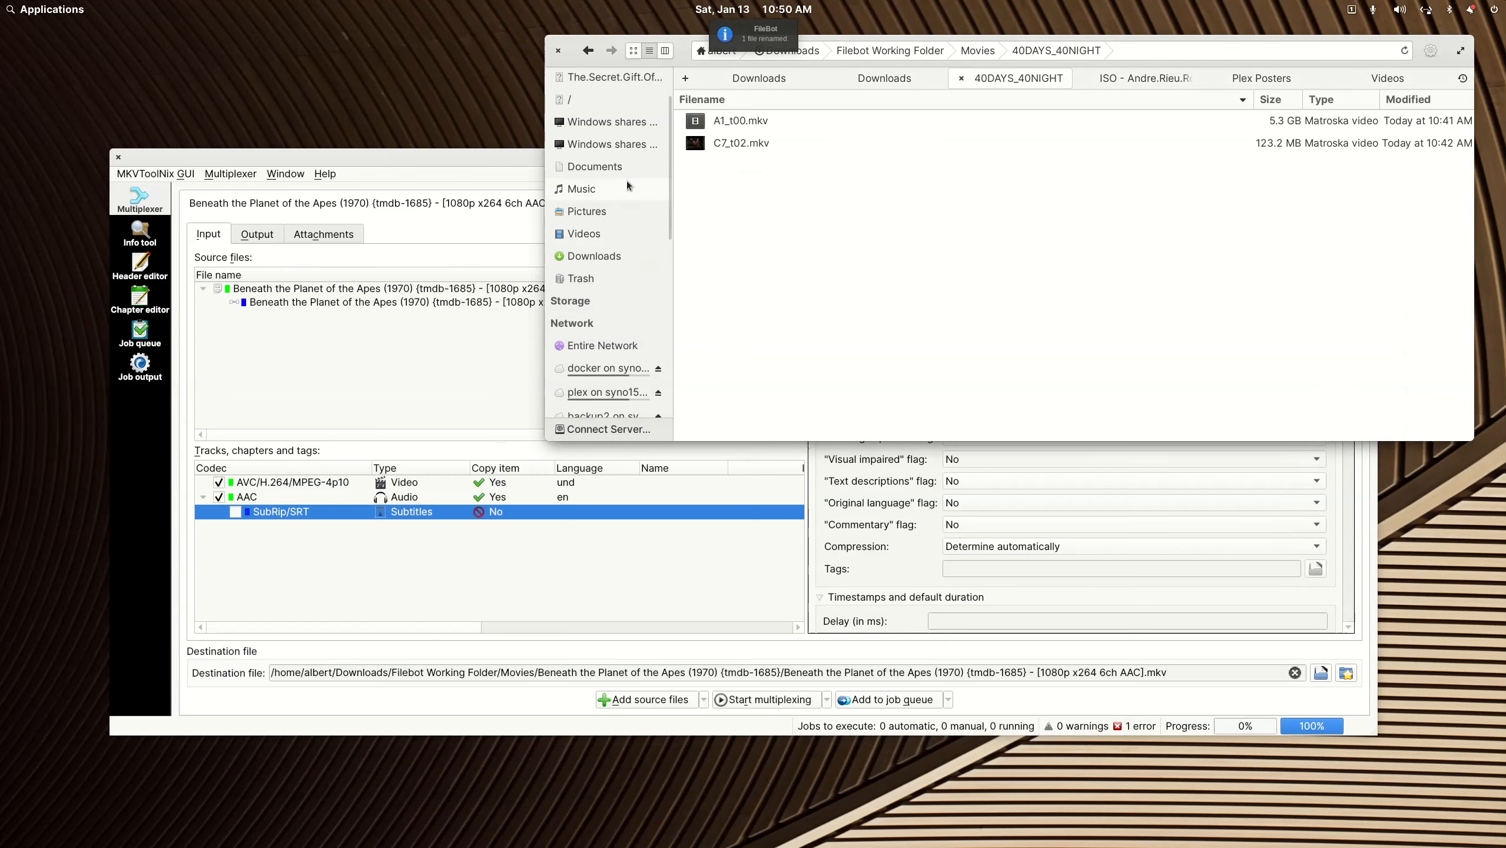
- Play the renamed mkv from the 40 Days and 40 Nights (2002) {tmdb-2752} folder, pause it, check its subtitle tracks, and close the player
left_click(589, 51)
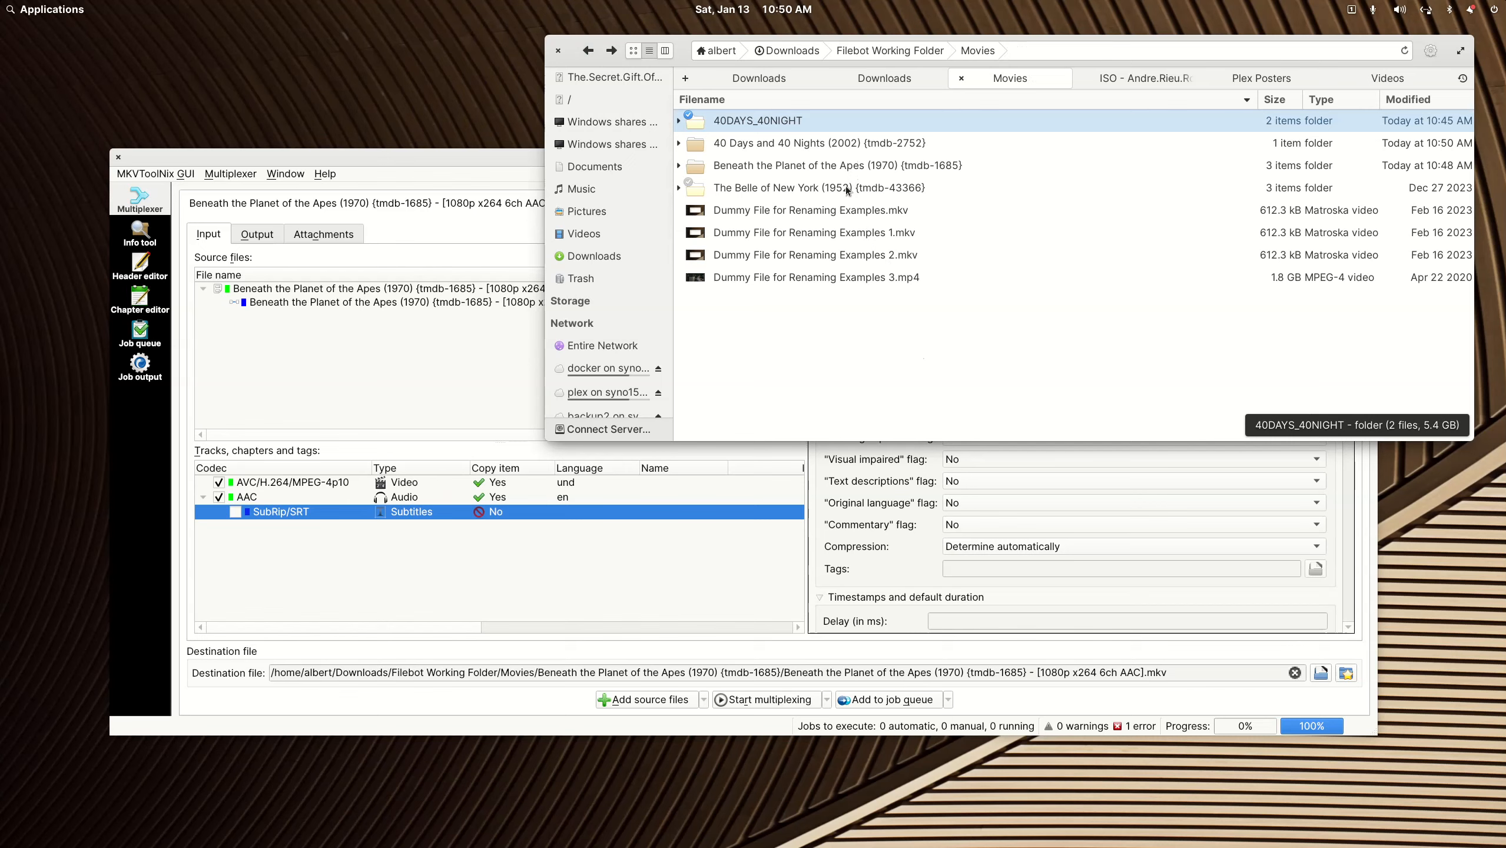
double_click(834, 143)
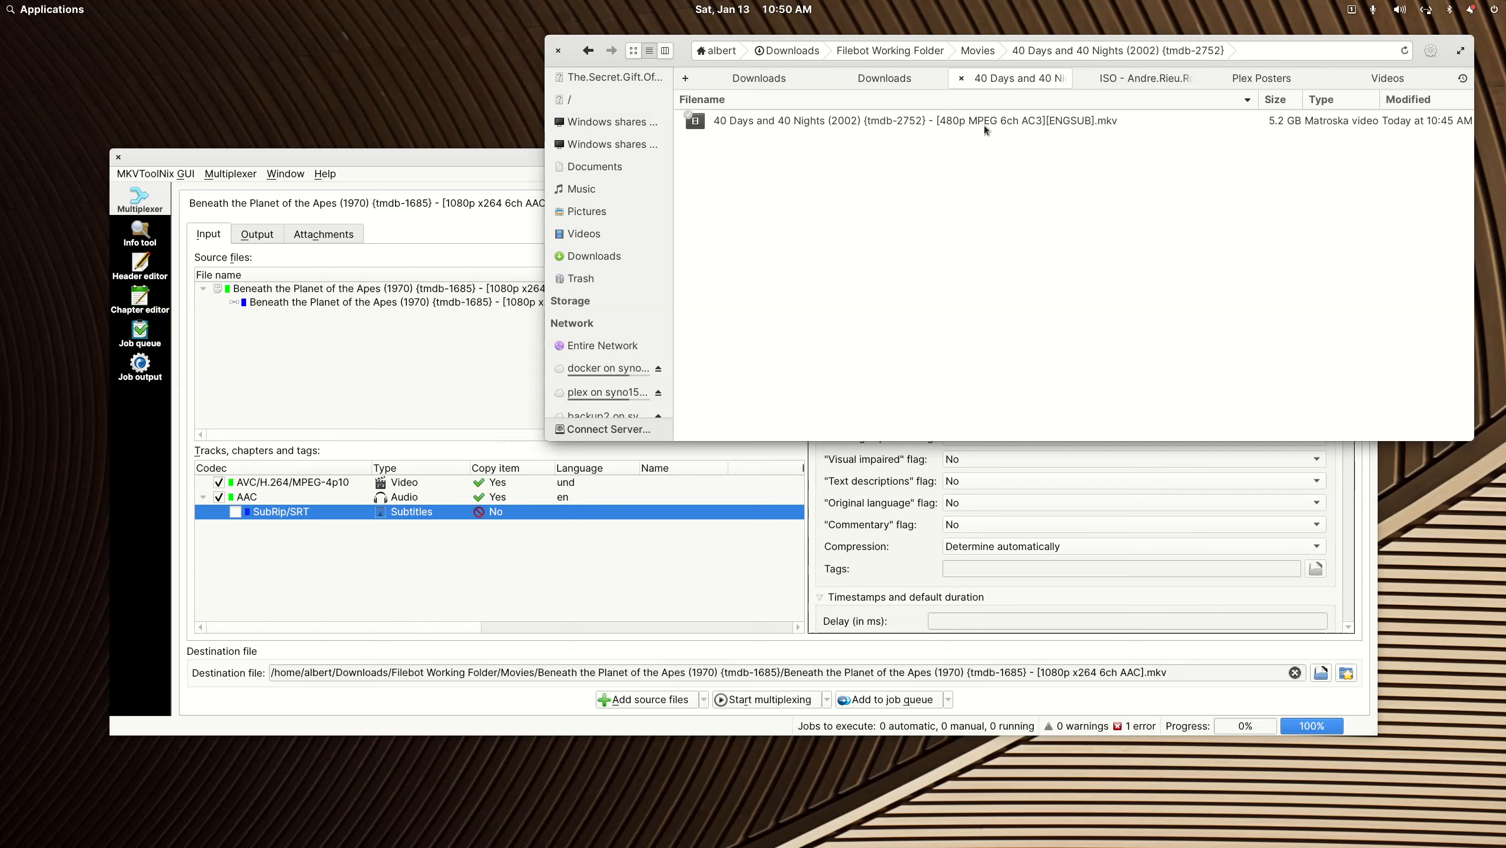
double_click(1077, 121)
left_click(12, 838)
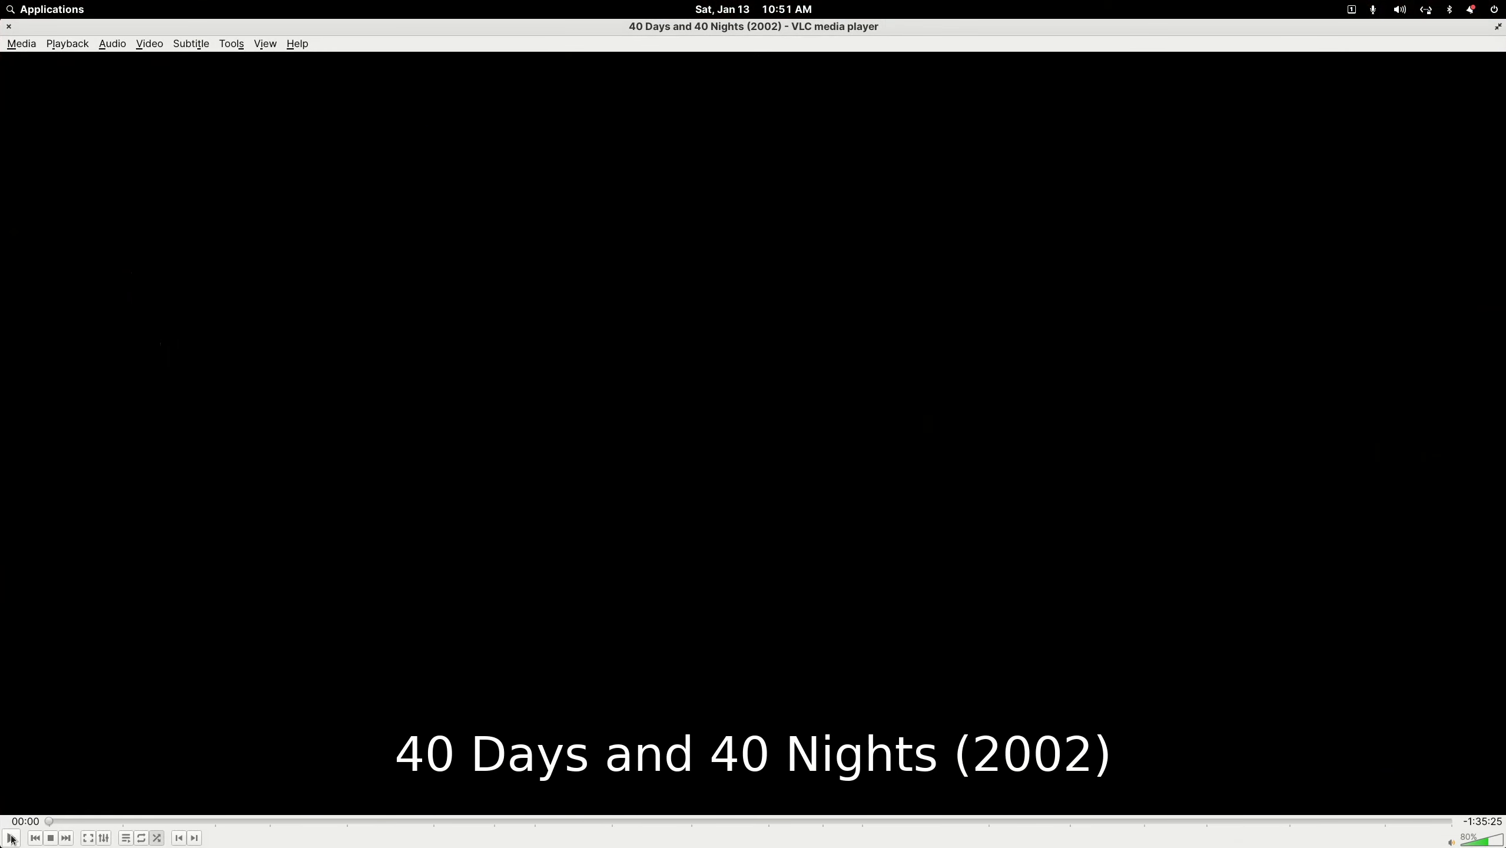
left_click(198, 45)
mouse_move(209, 83)
left_click(7, 25)
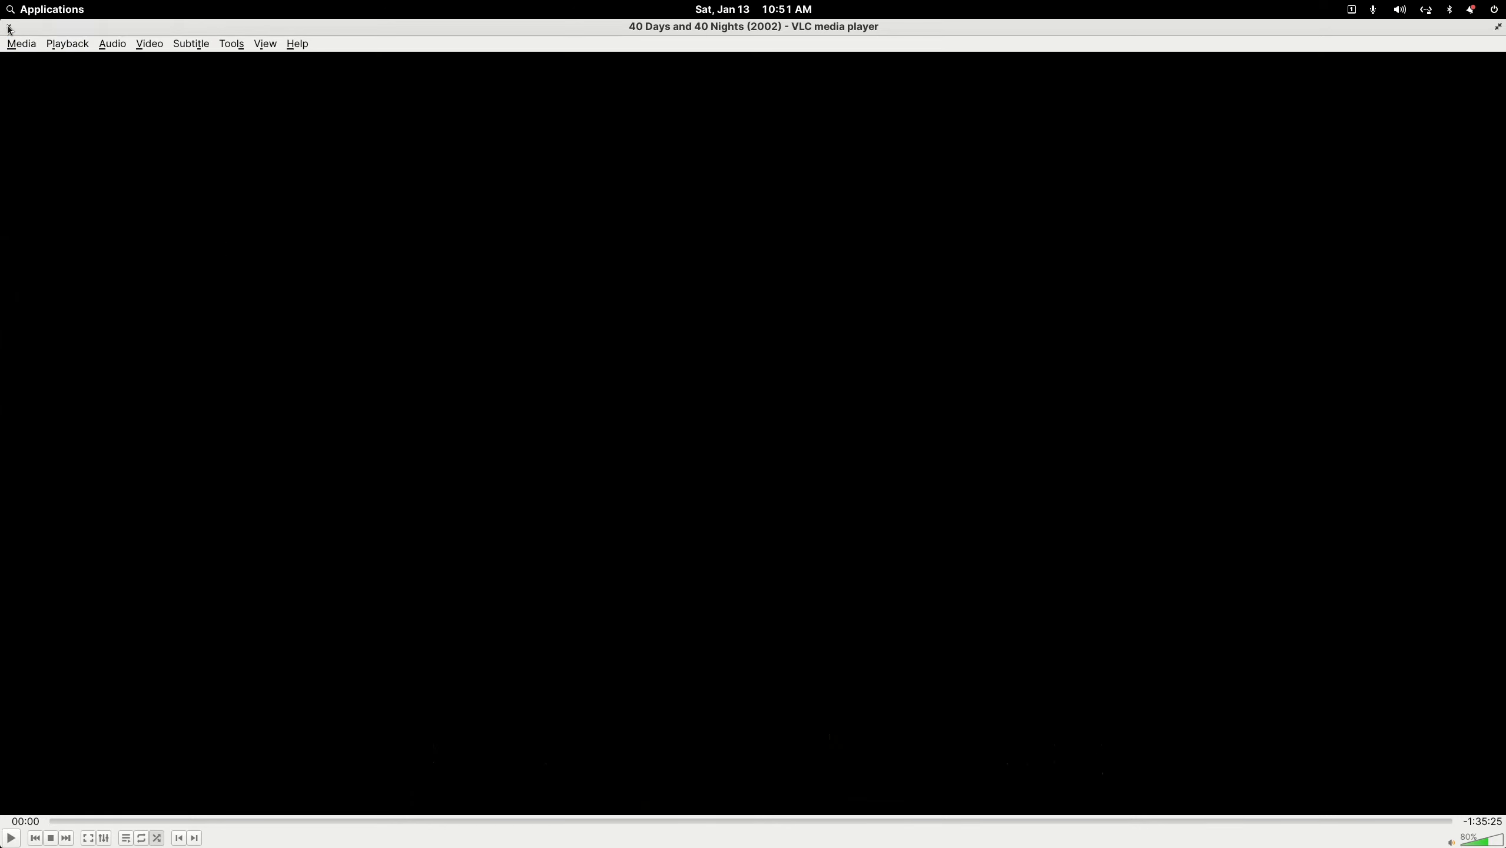
left_click(8, 25)
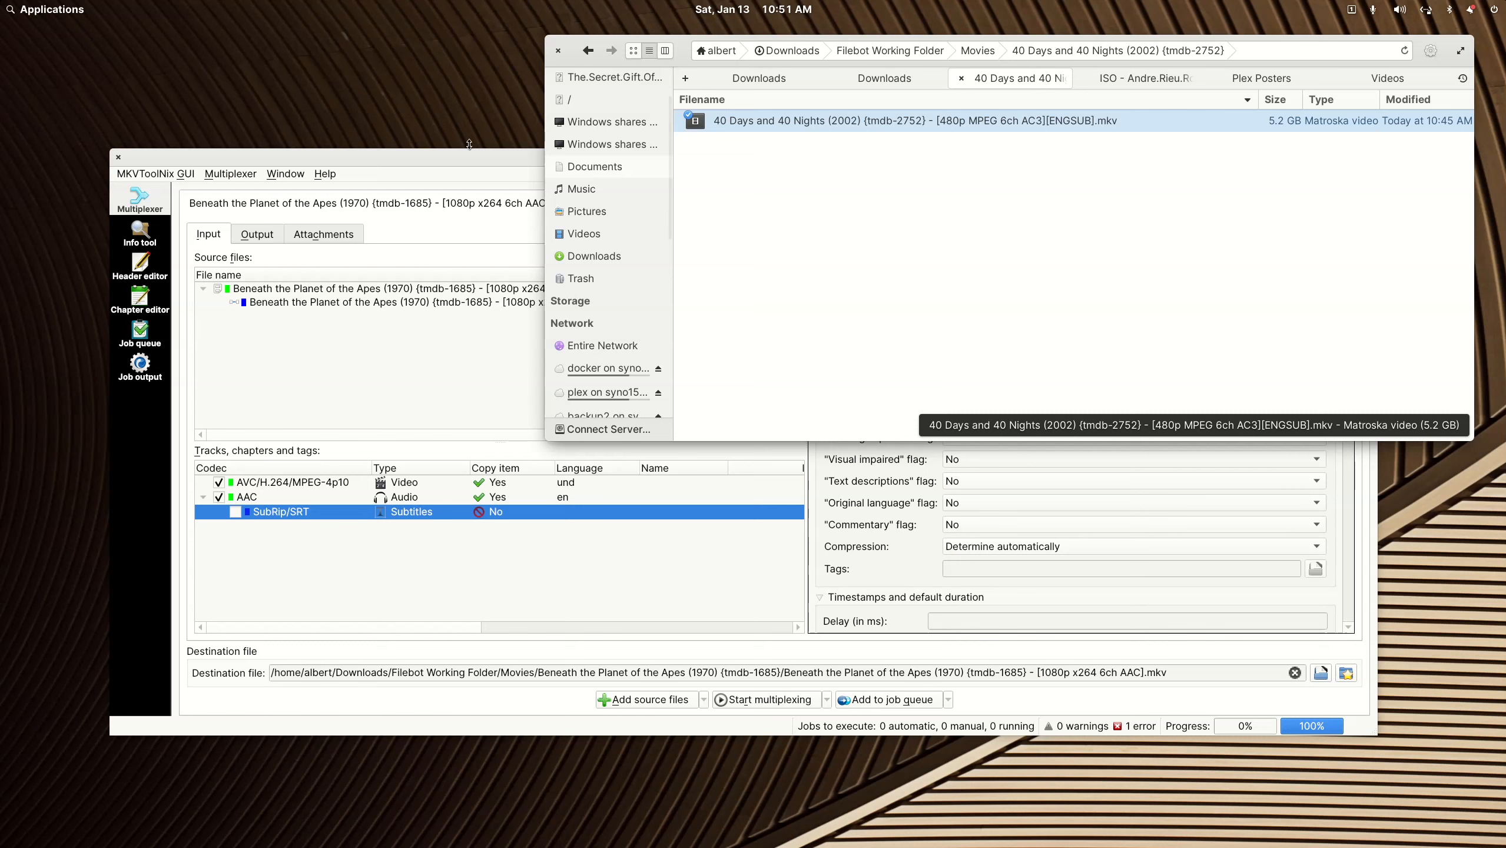
- Return to the Movies folder and open the Beneath the Planet of the Apes (1970) {tmdb-1685} folder
left_click(588, 51)
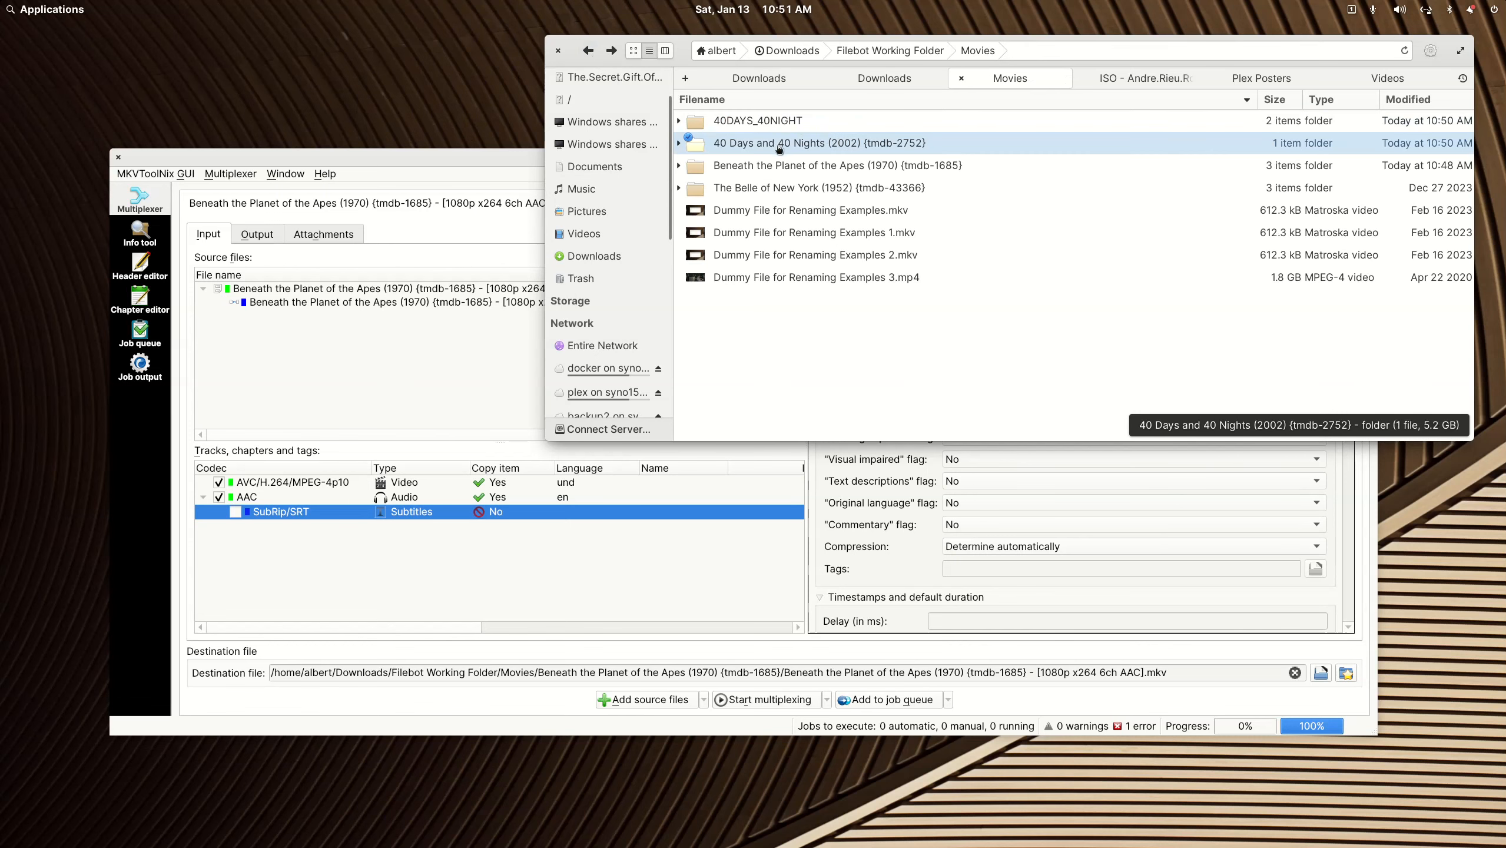
double_click(831, 166)
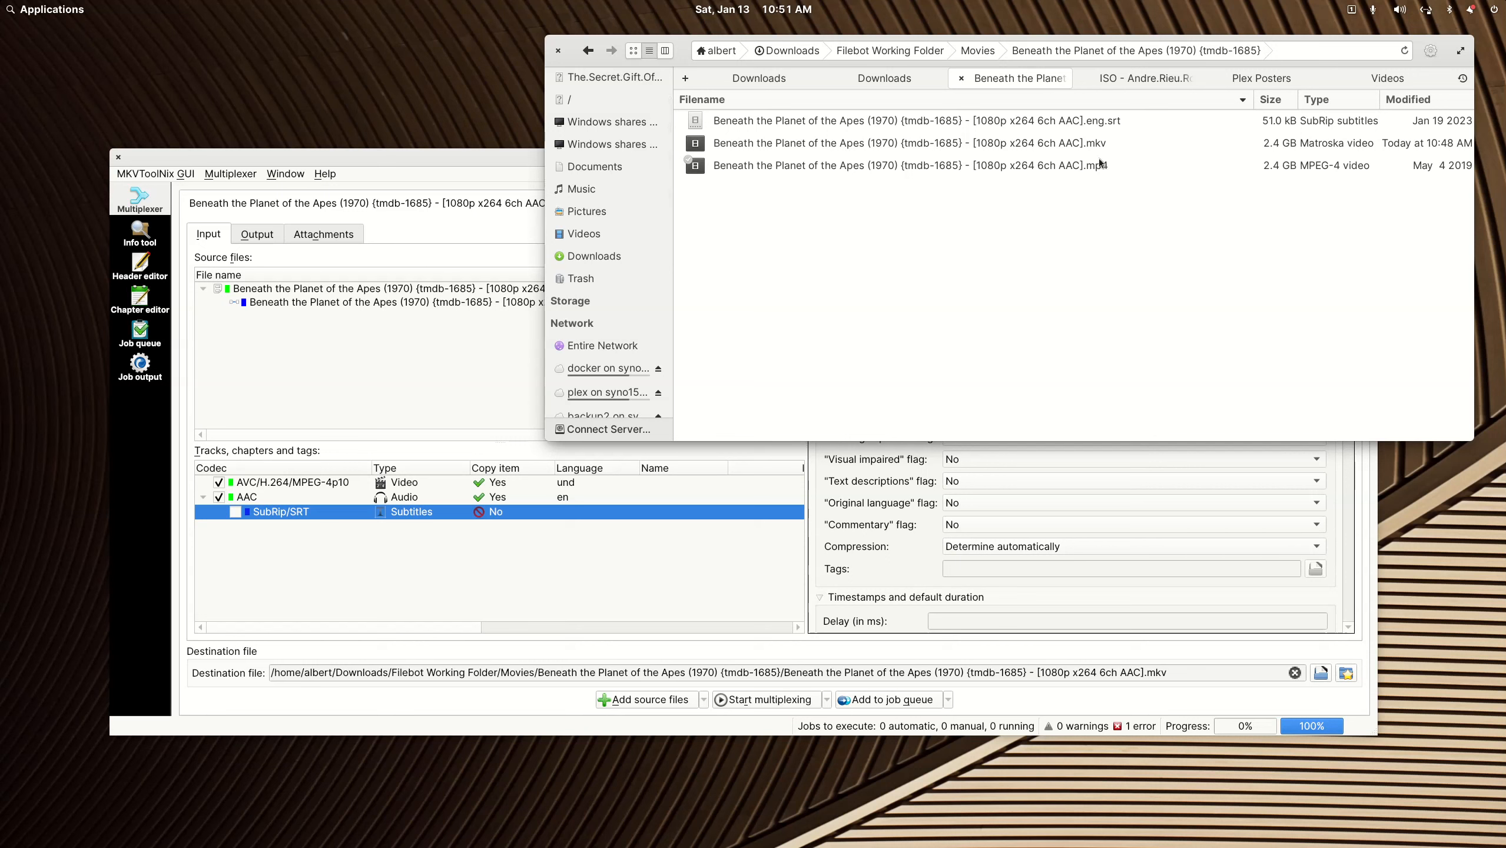